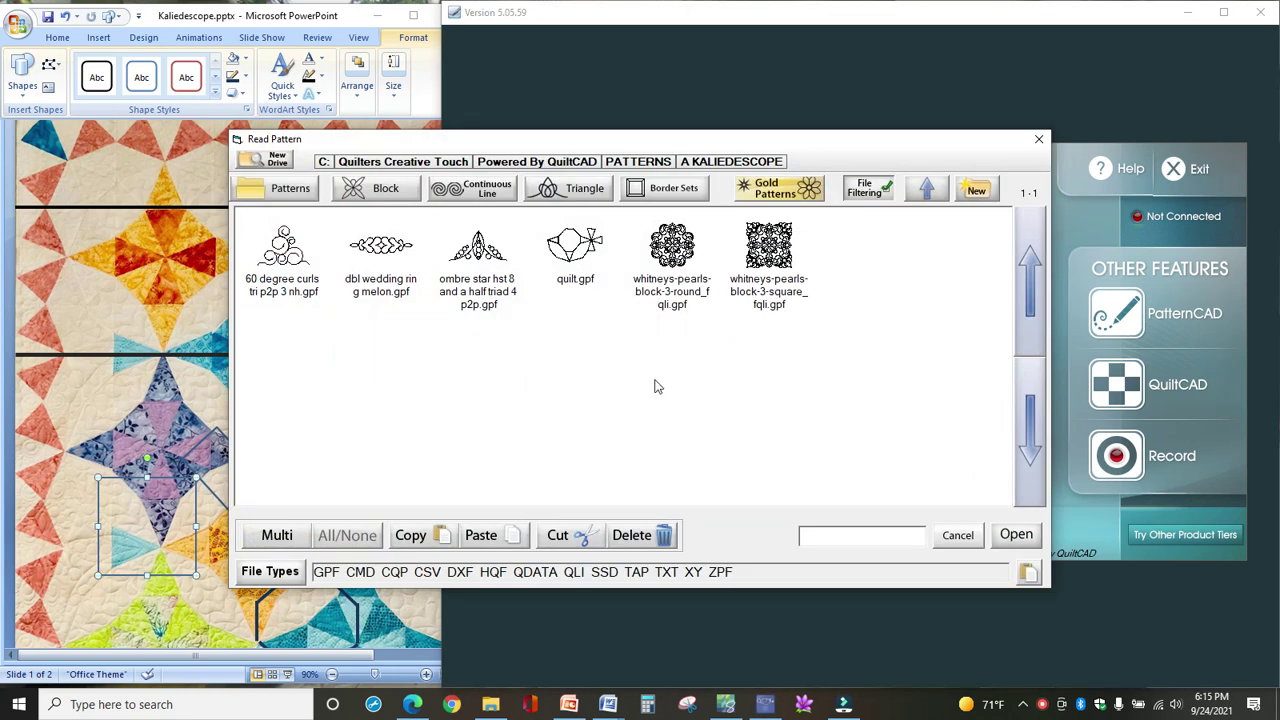
Open the pattern whitneys-pearls-block-3-round_fqli.gpf for placement and dismiss the multi-pattern notice
double_click(673, 250)
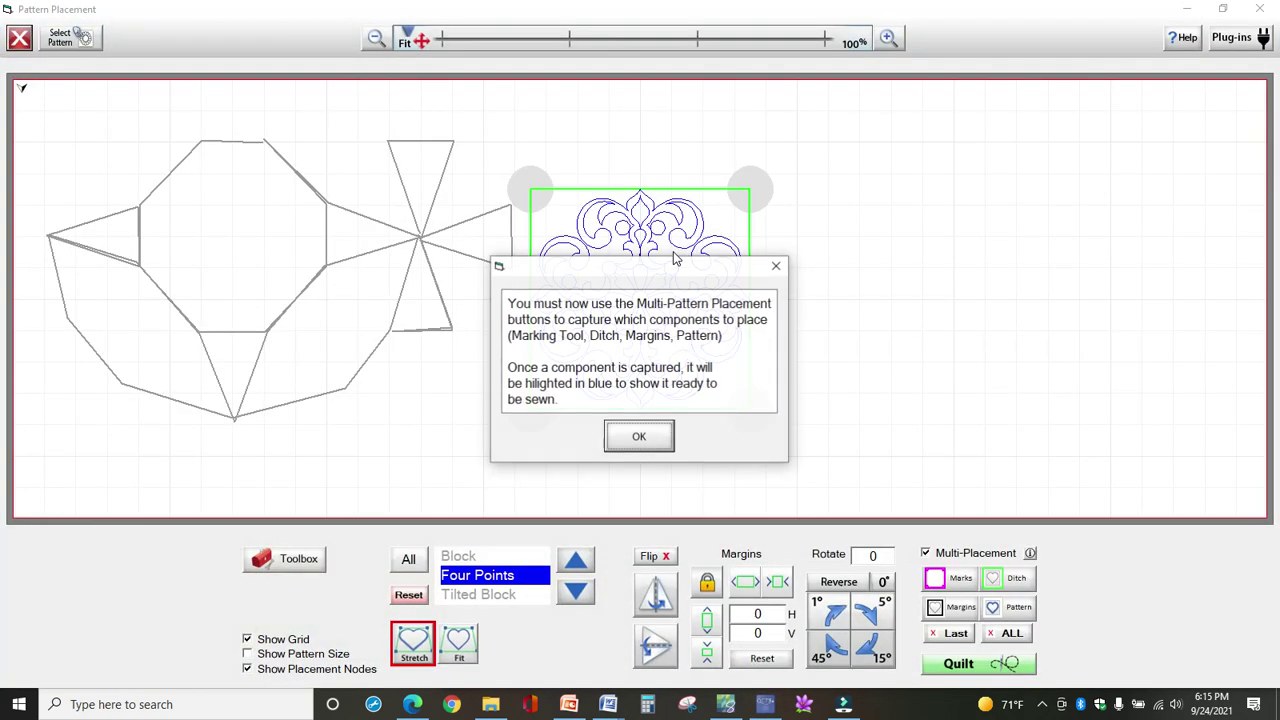
click(640, 438)
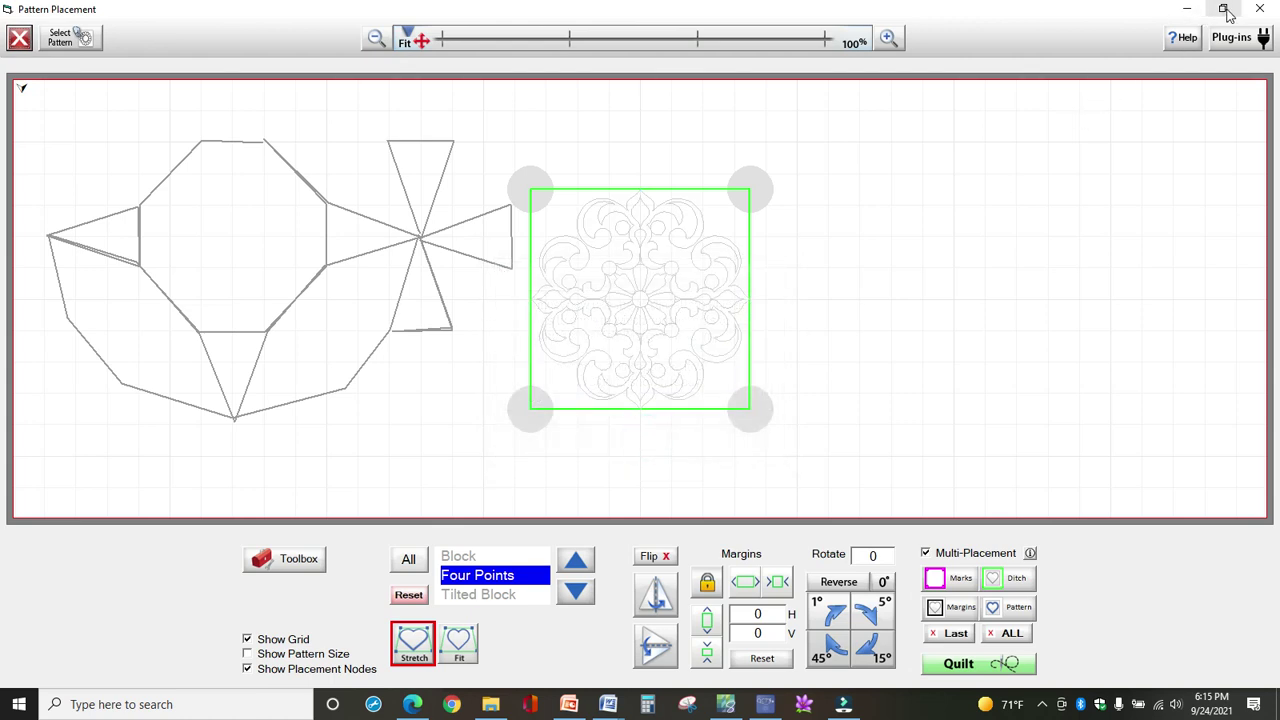
Restore the Pattern Placement window down and resize it to fill the space beside the PowerPoint slide
click(1228, 14)
drag(418, 16, 1278, 18)
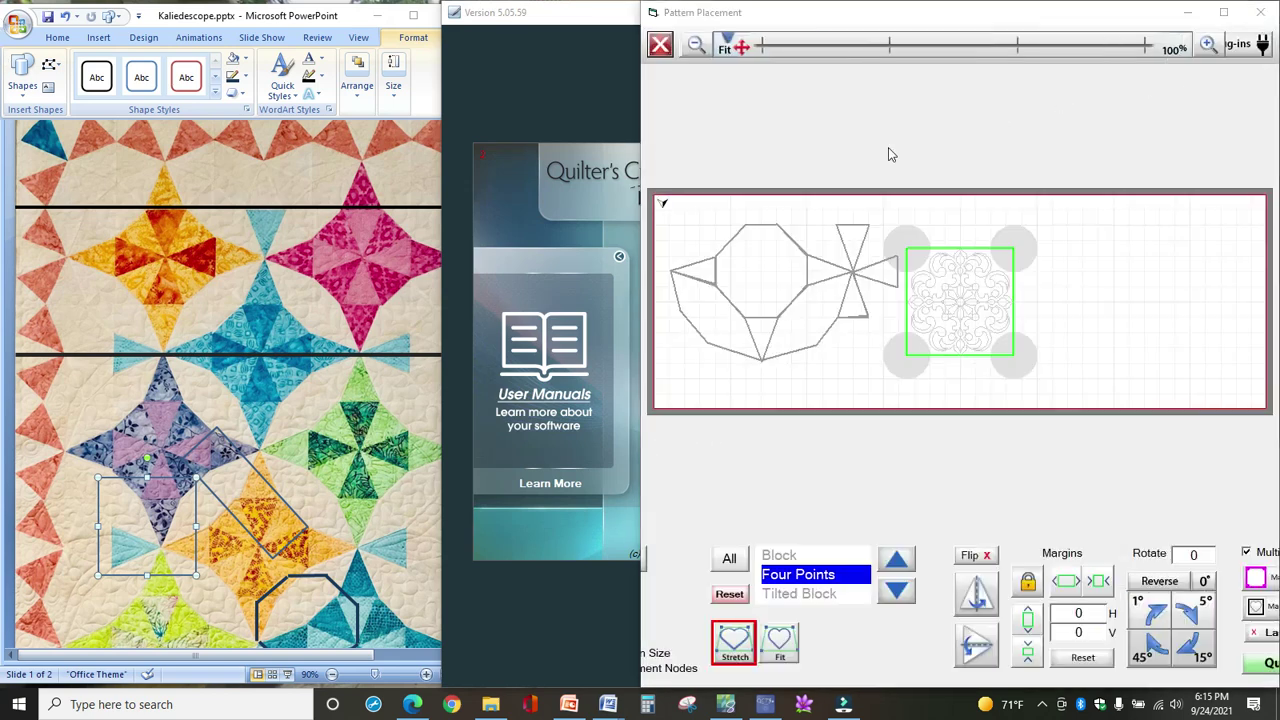
drag(642, 172, 440, 190)
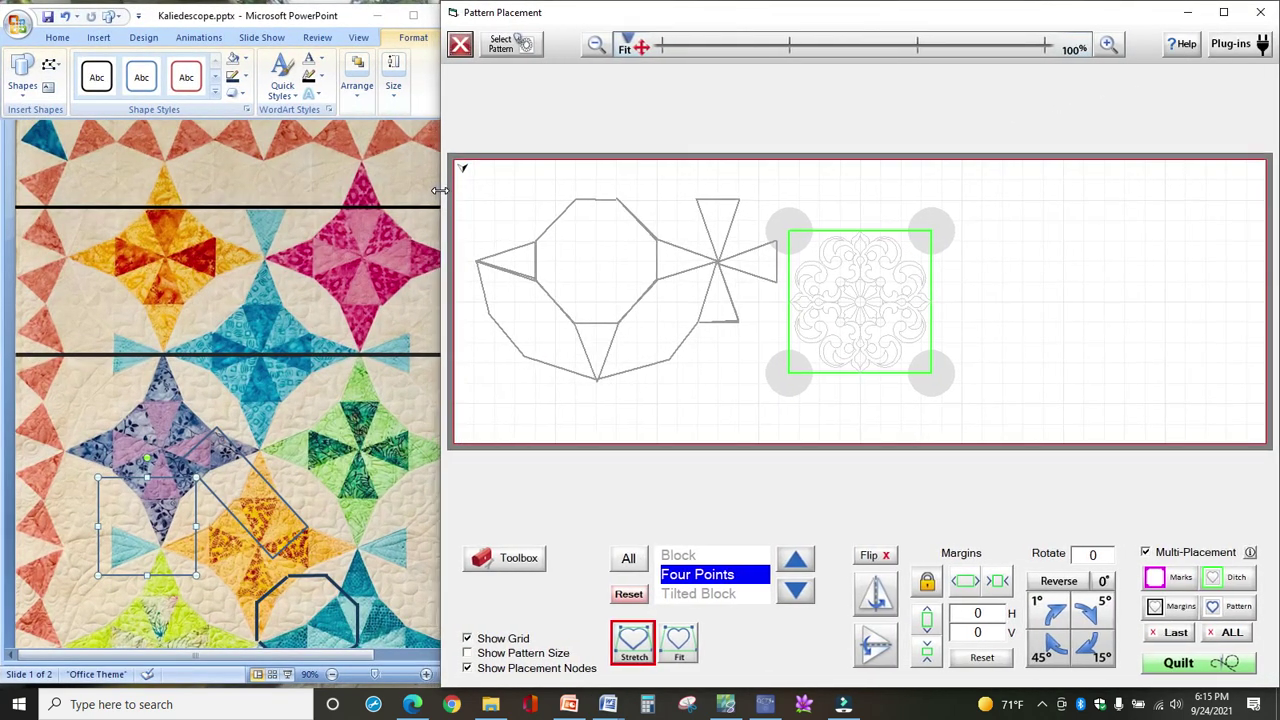
Move the round pattern block to the empty area at the far right of the quilting area and open the Marking Tool plugin
click(1152, 213)
click(934, 232)
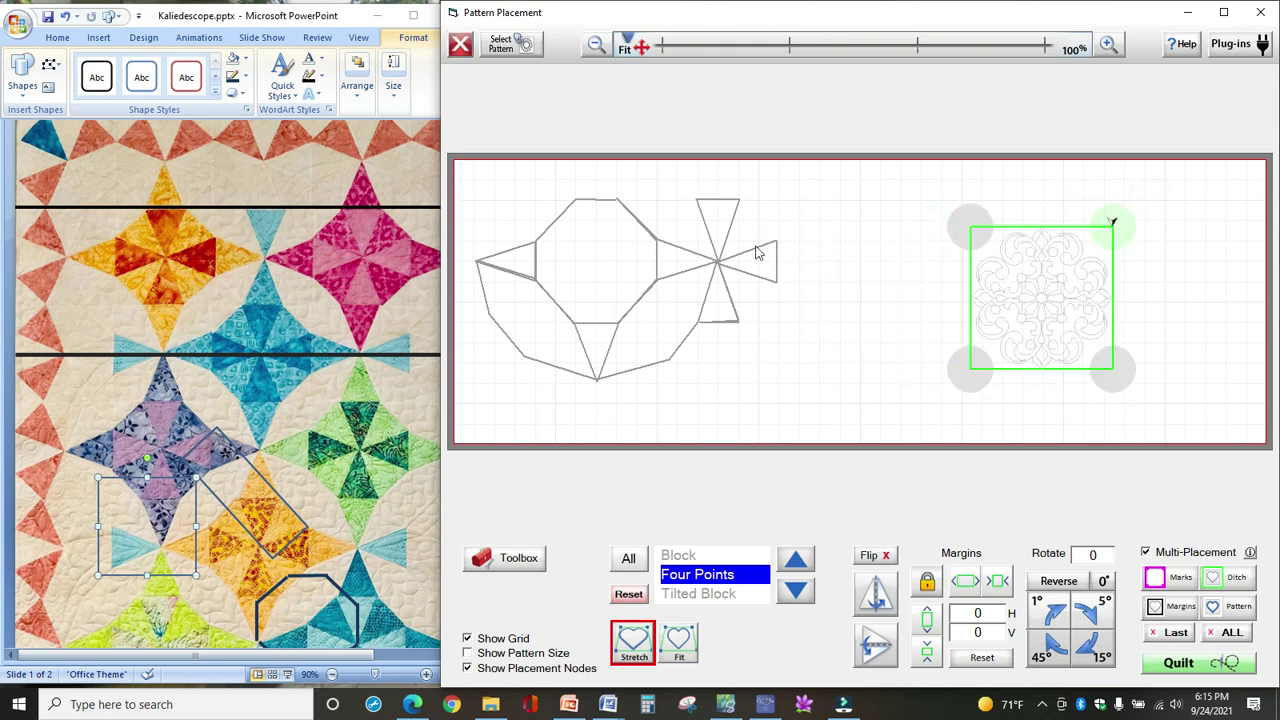
click(803, 340)
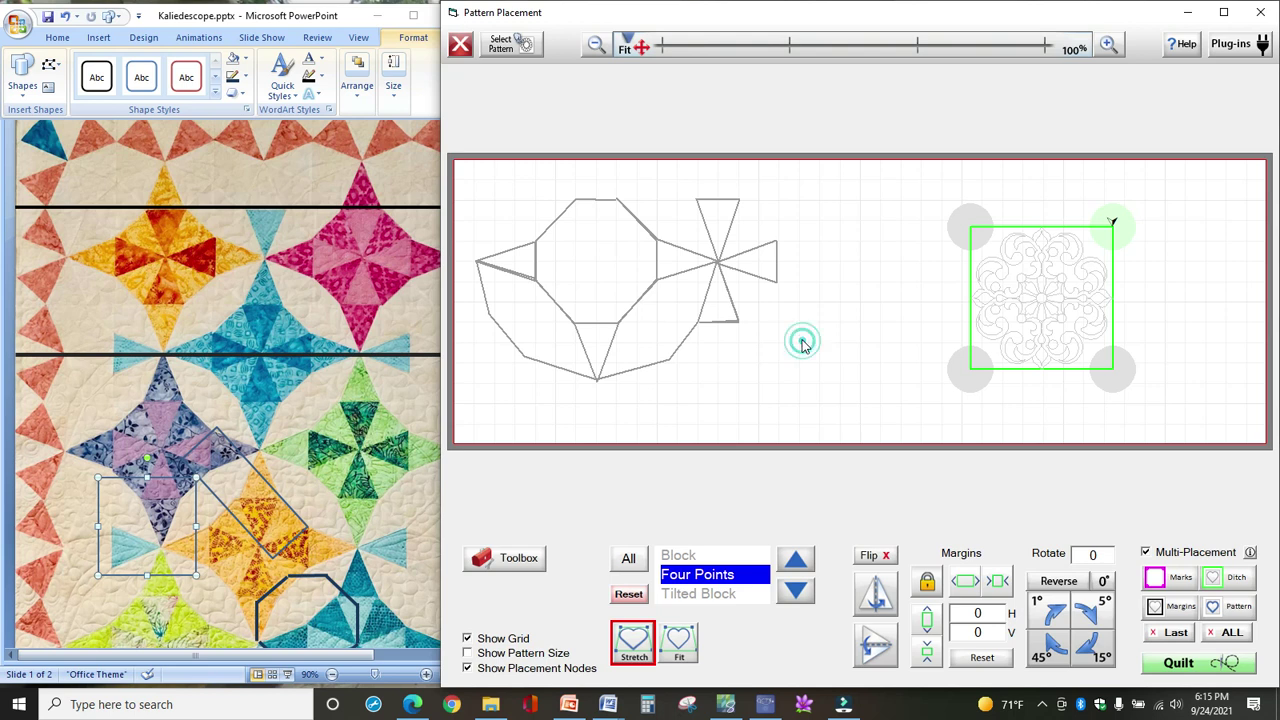
click(1224, 50)
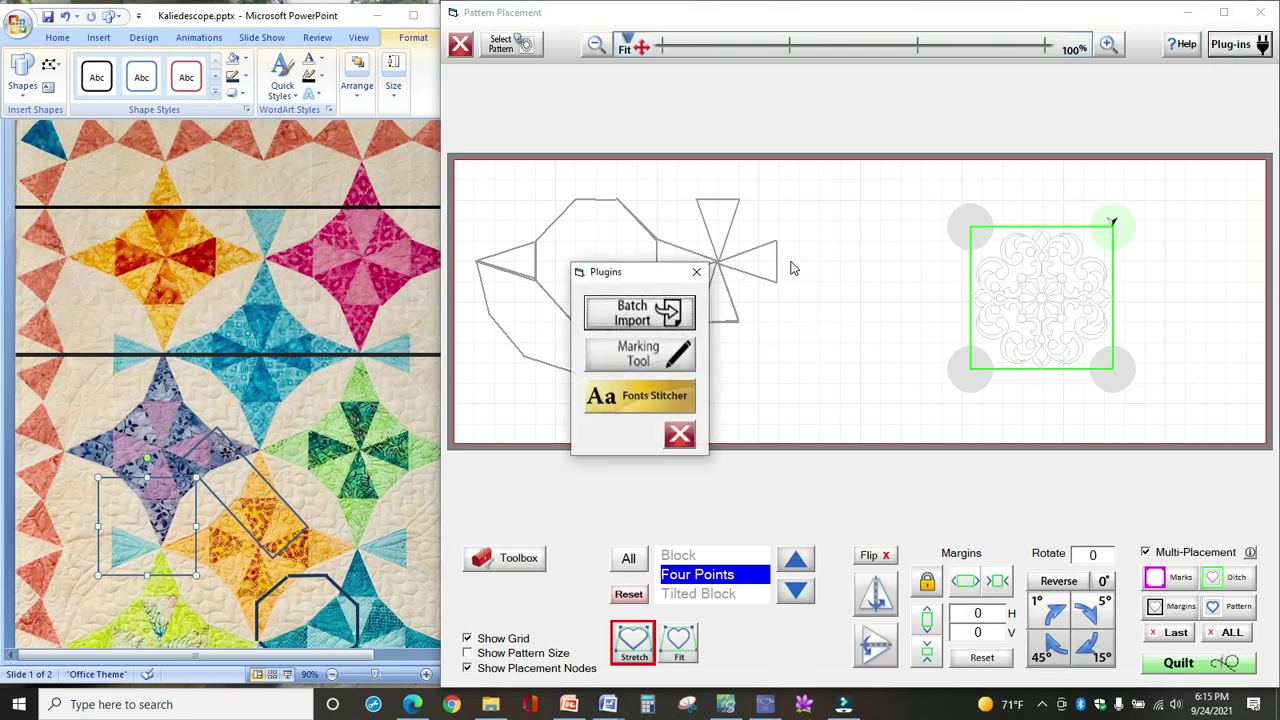
click(660, 371)
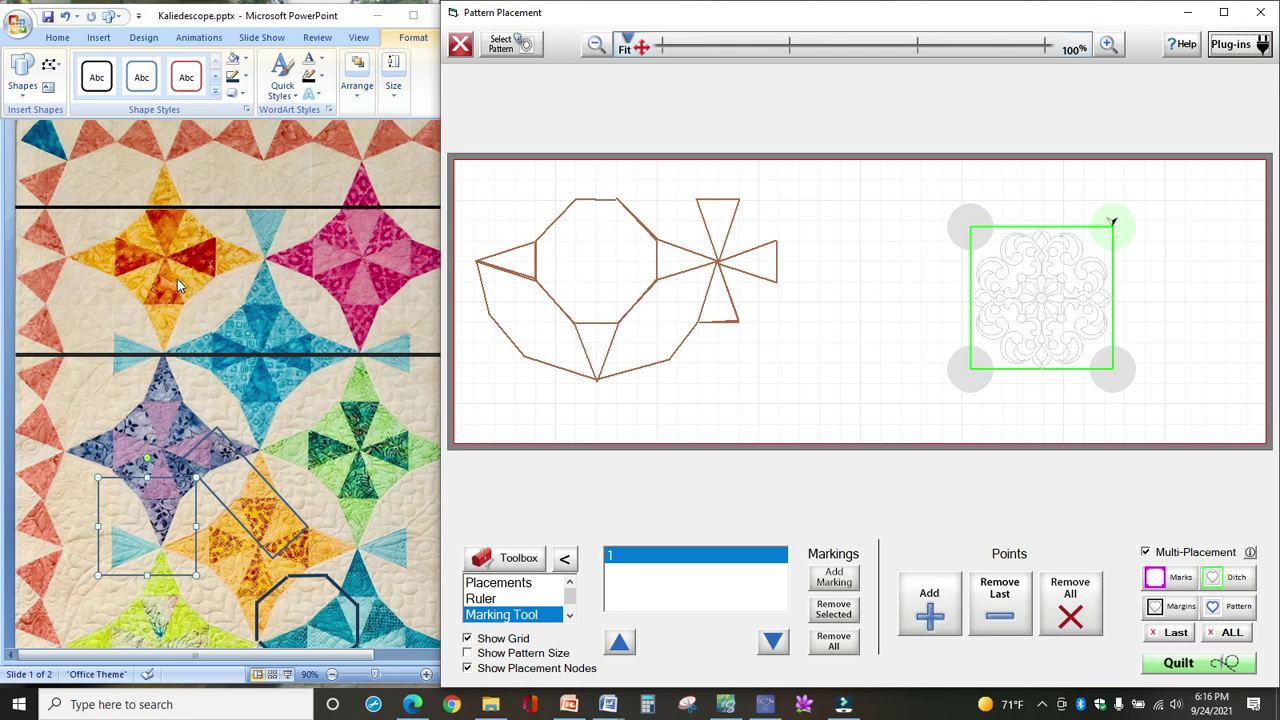
Switch to PowerPoint and move the octagon outline onto the green star and the slanted rectangle between the lower yellow and teal stars
click(303, 580)
click(303, 580)
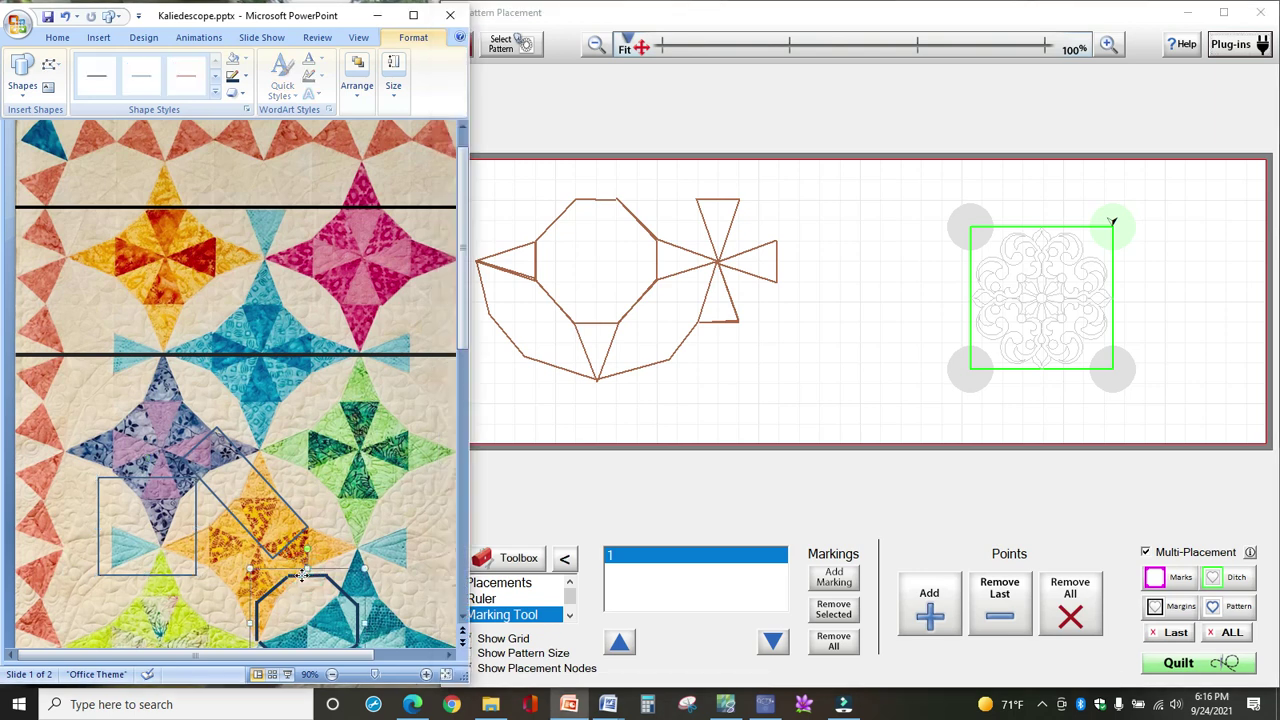
drag(305, 578, 167, 215)
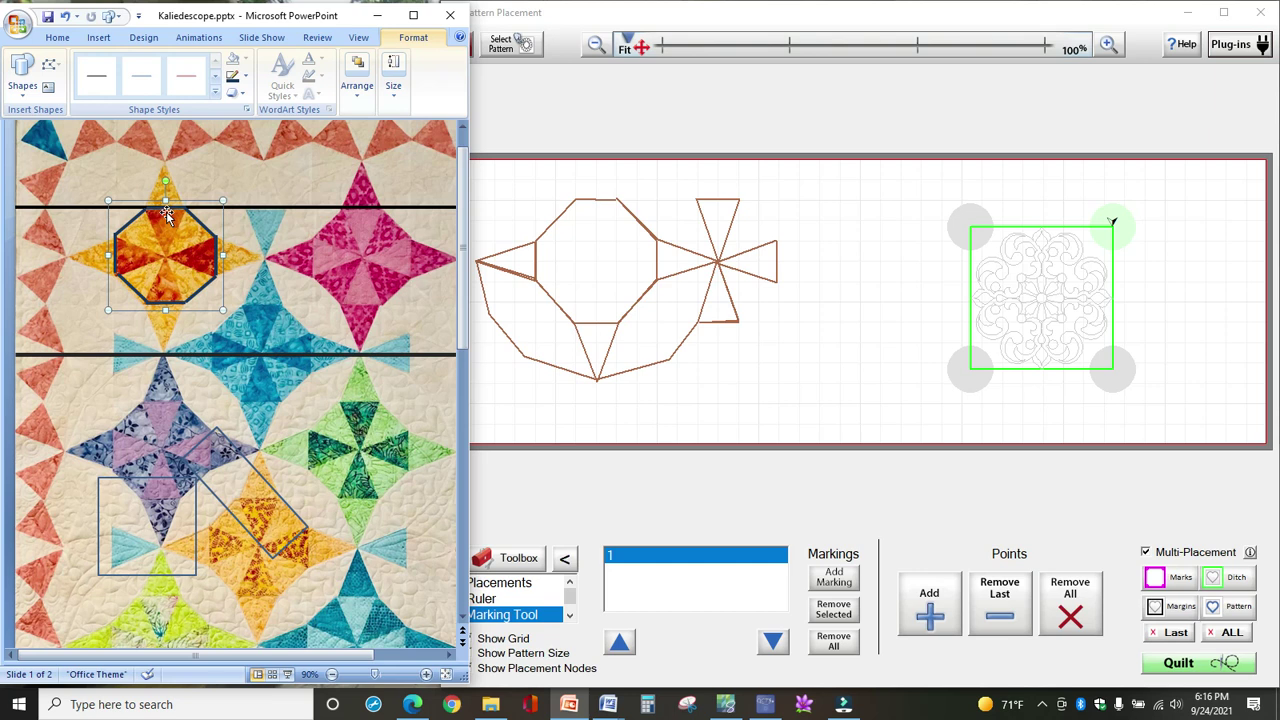
drag(167, 215, 359, 422)
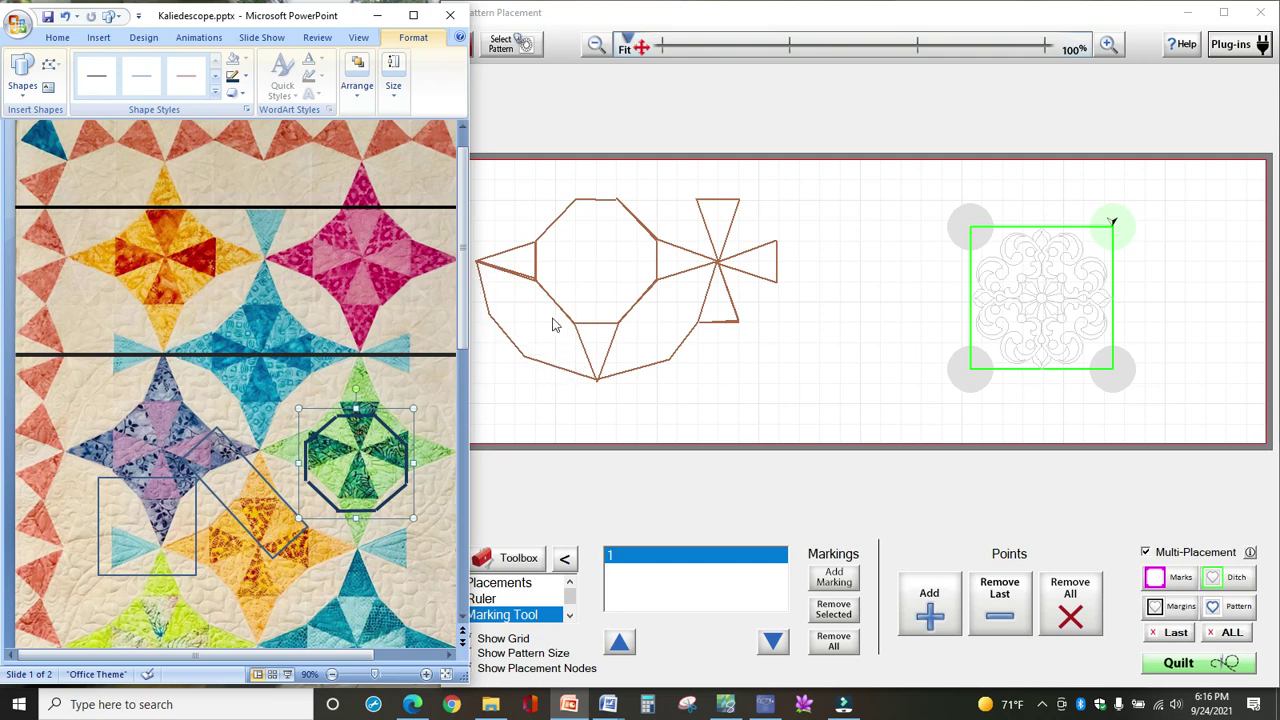
drag(228, 442, 97, 262)
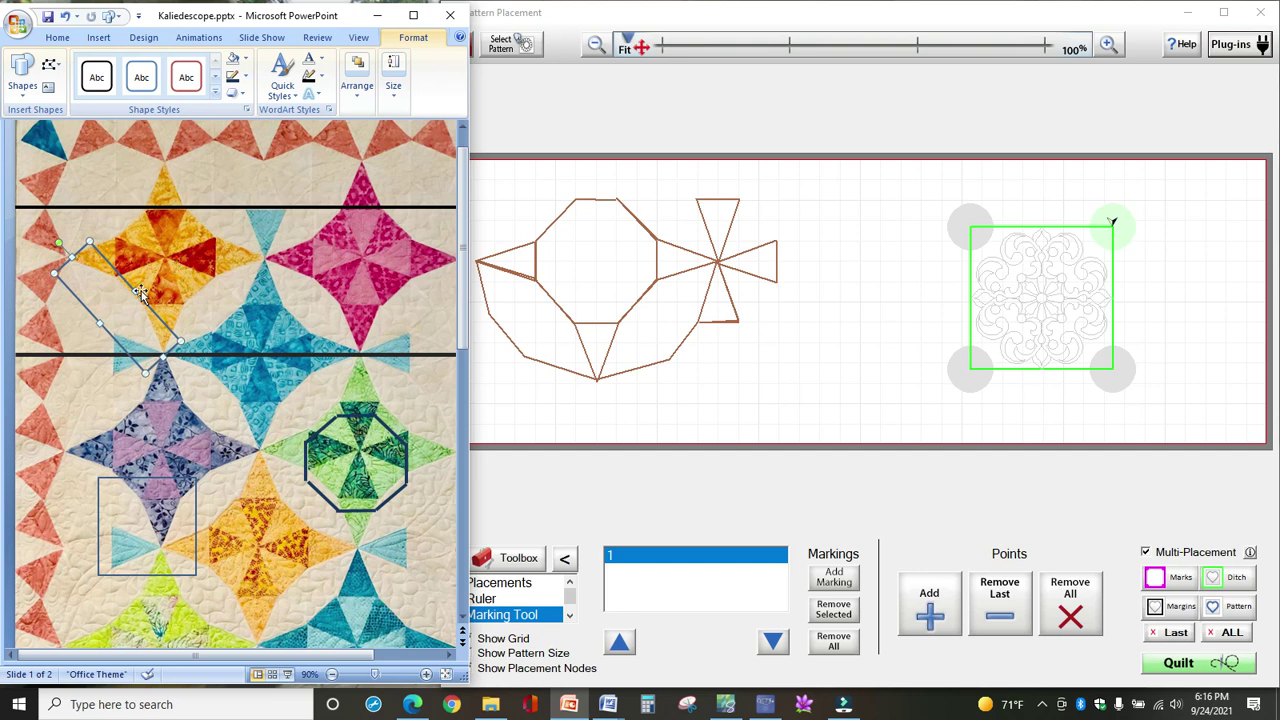
drag(120, 273, 307, 525)
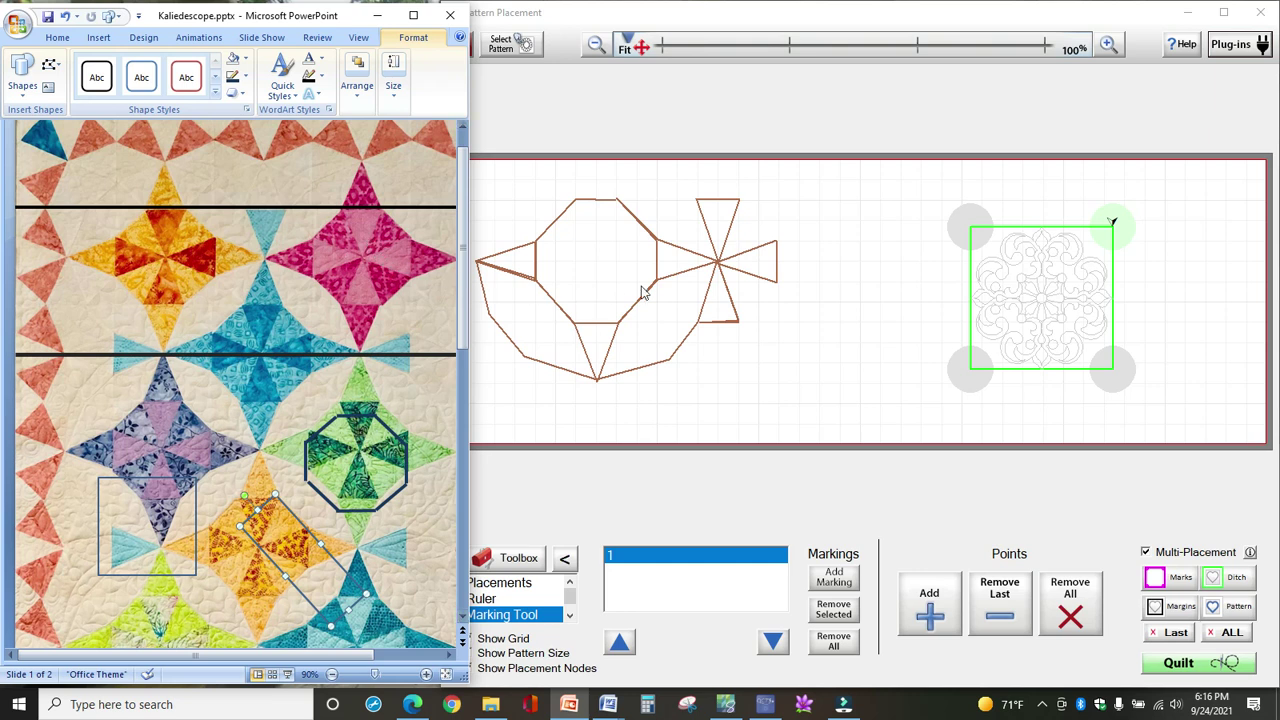
Return to the Marking Tool in Pattern Placement and add a marking point at the upper outer corner of the rightmost triangle
click(1222, 46)
click(638, 358)
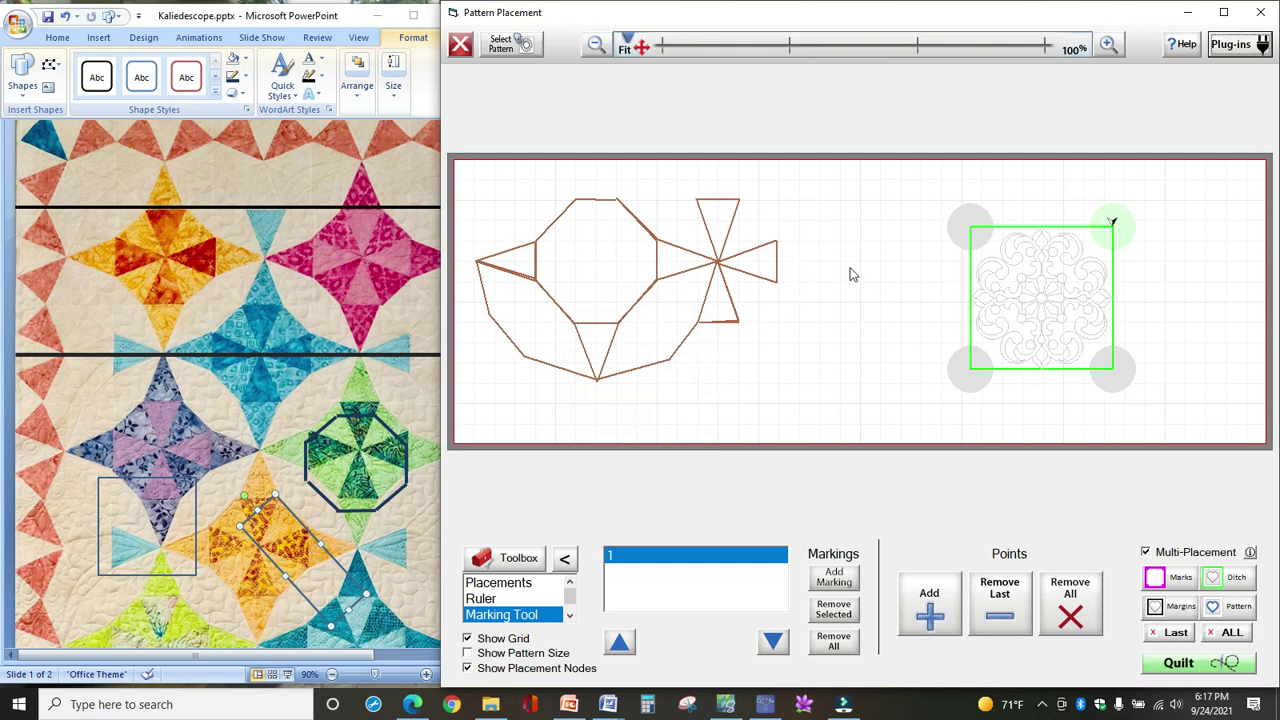
click(776, 242)
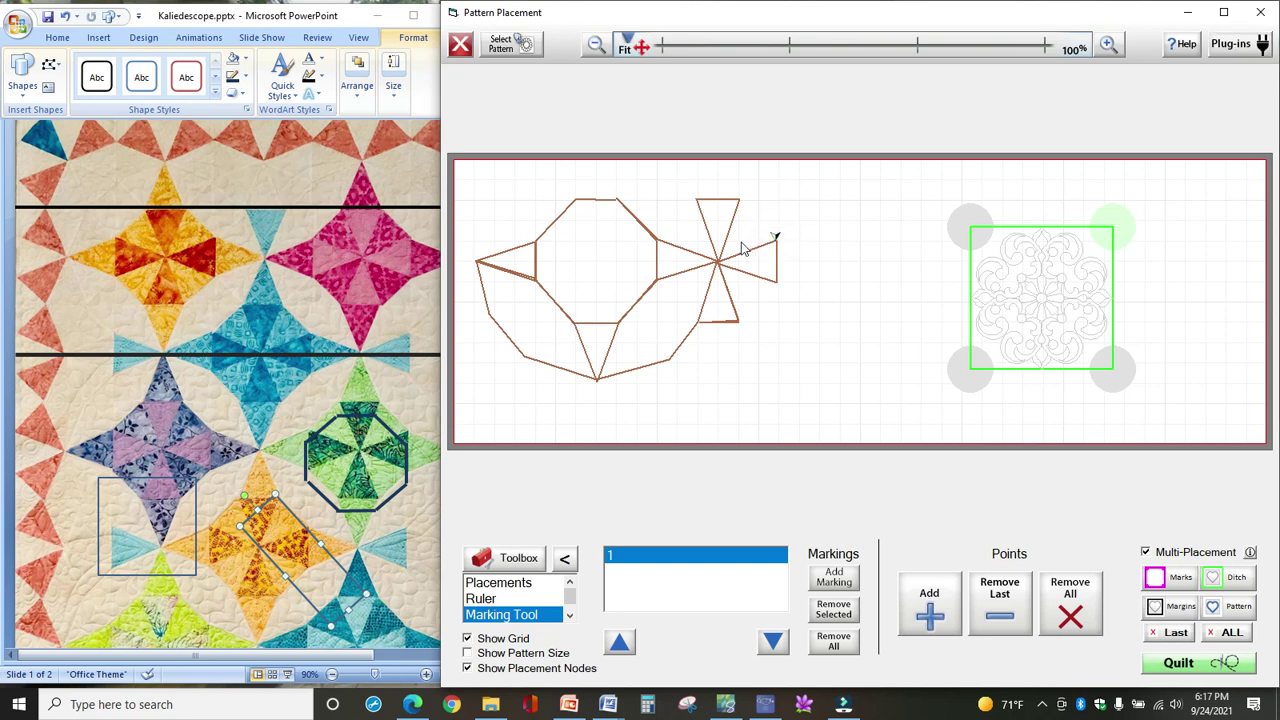
click(313, 238)
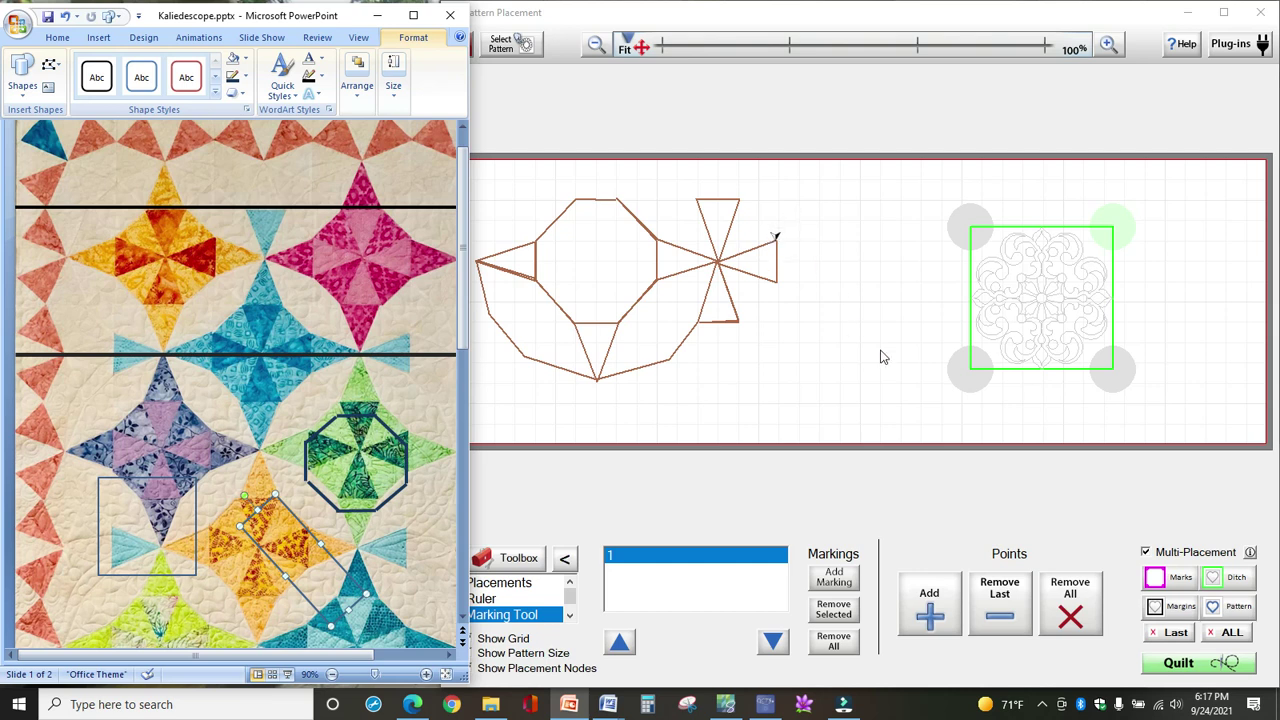
click(929, 615)
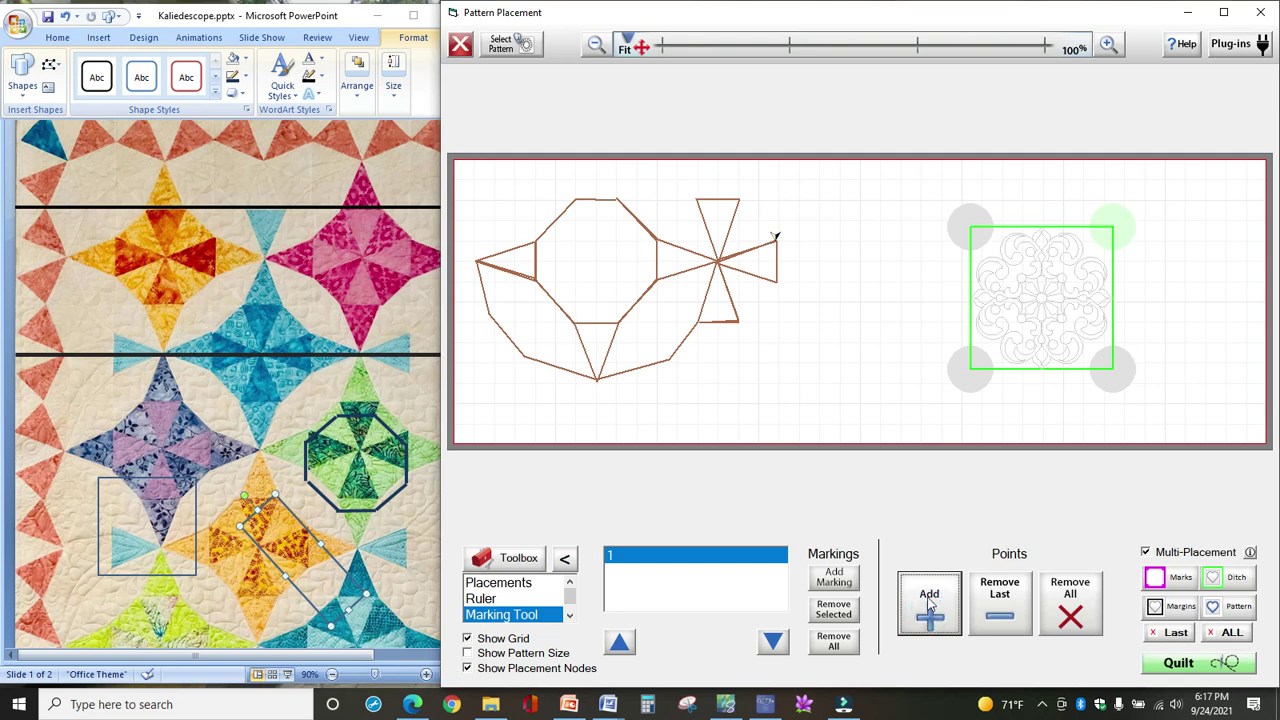
Mark the upper part of a second octagon by adding three points from the triangle's upper corner to its upper-right corner
click(818, 202)
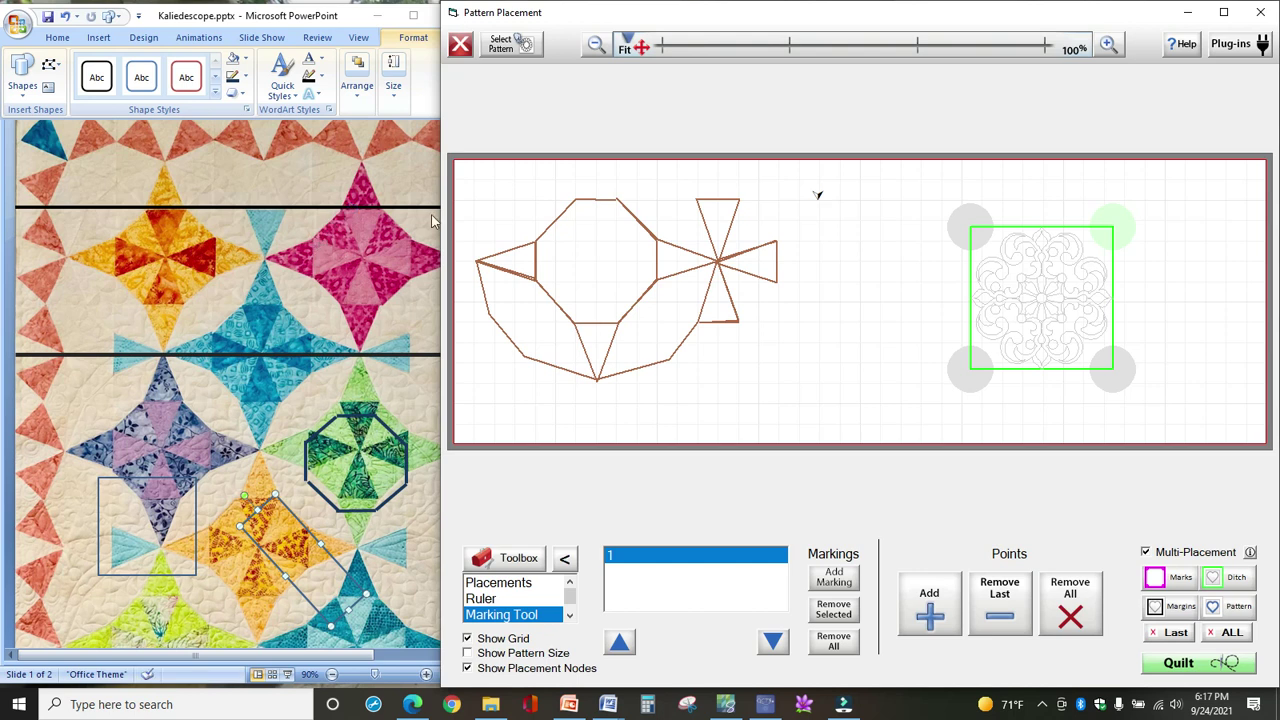
click(929, 605)
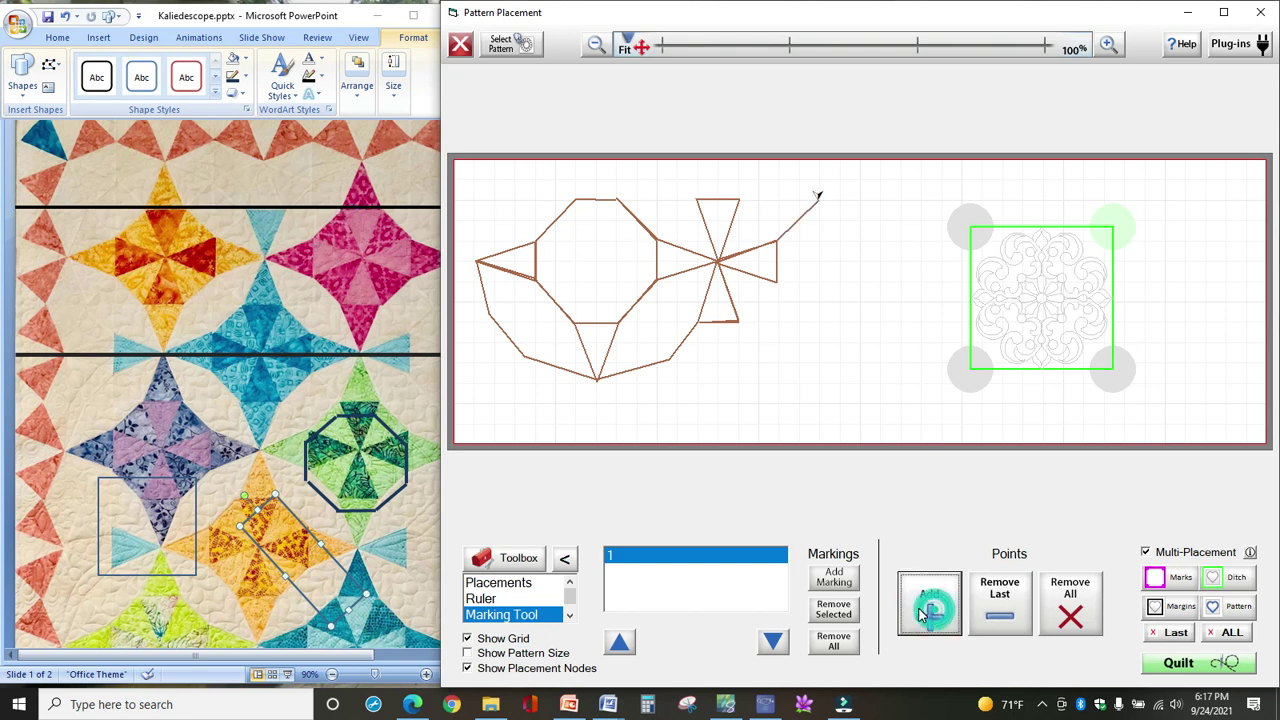
click(862, 201)
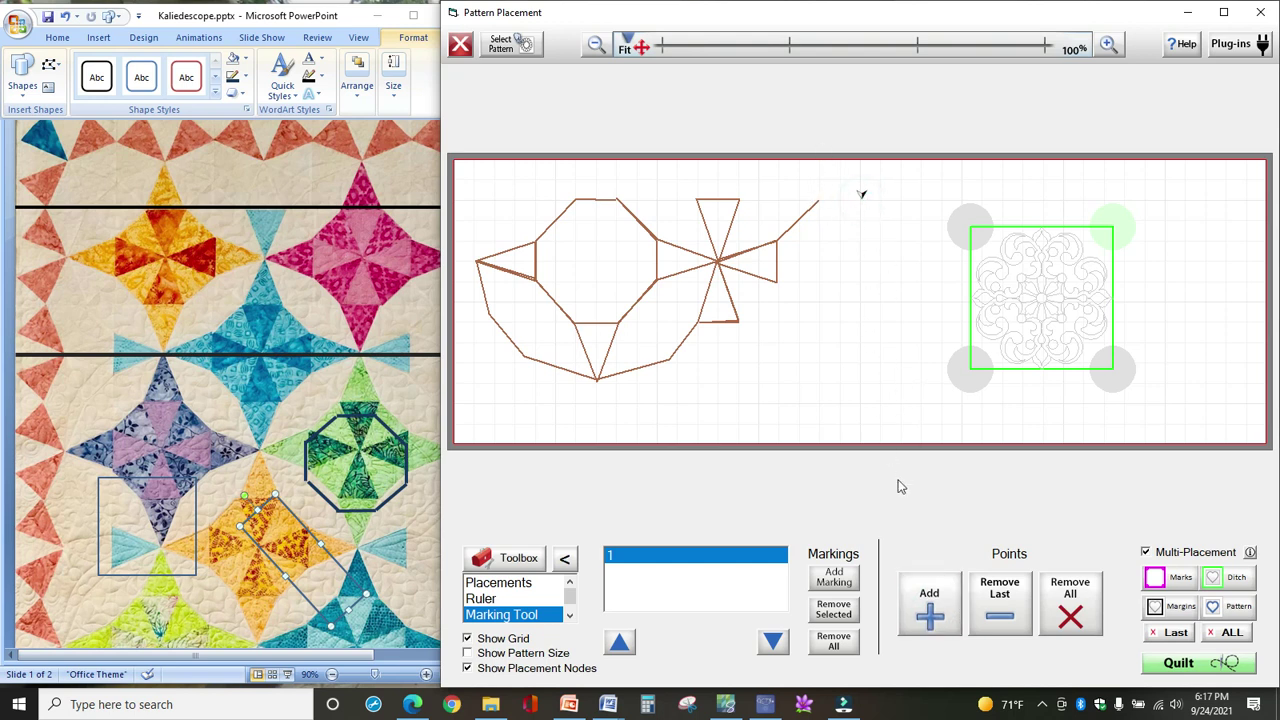
click(929, 606)
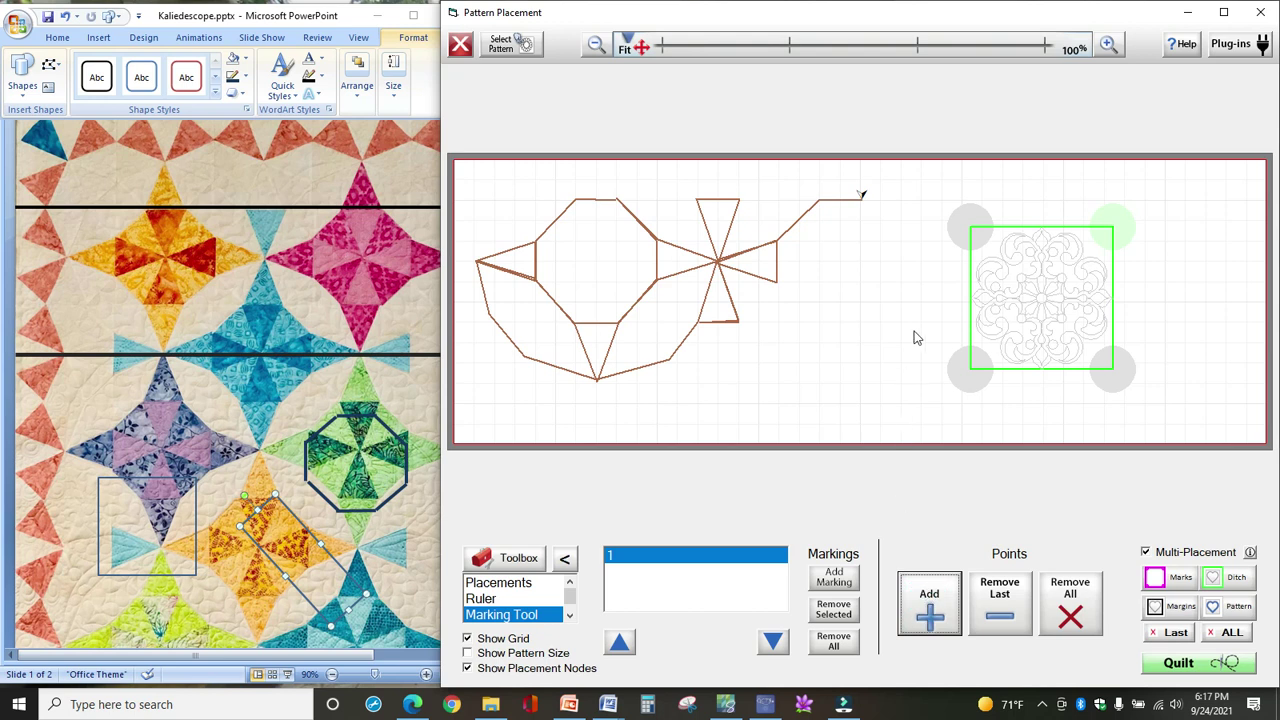
click(901, 243)
click(947, 614)
Add four points along the second octagon's right and bottom edges, ending at the lower outer corner of the adjoining triangle
click(901, 277)
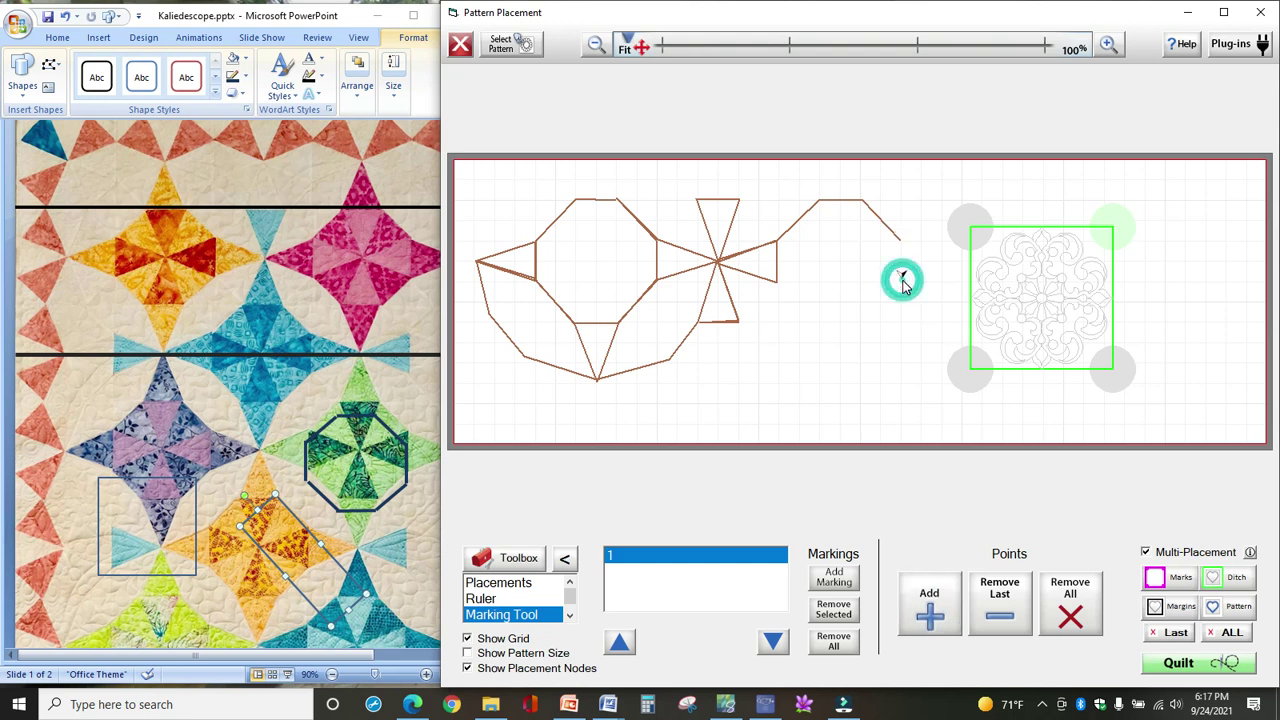
key(Return)
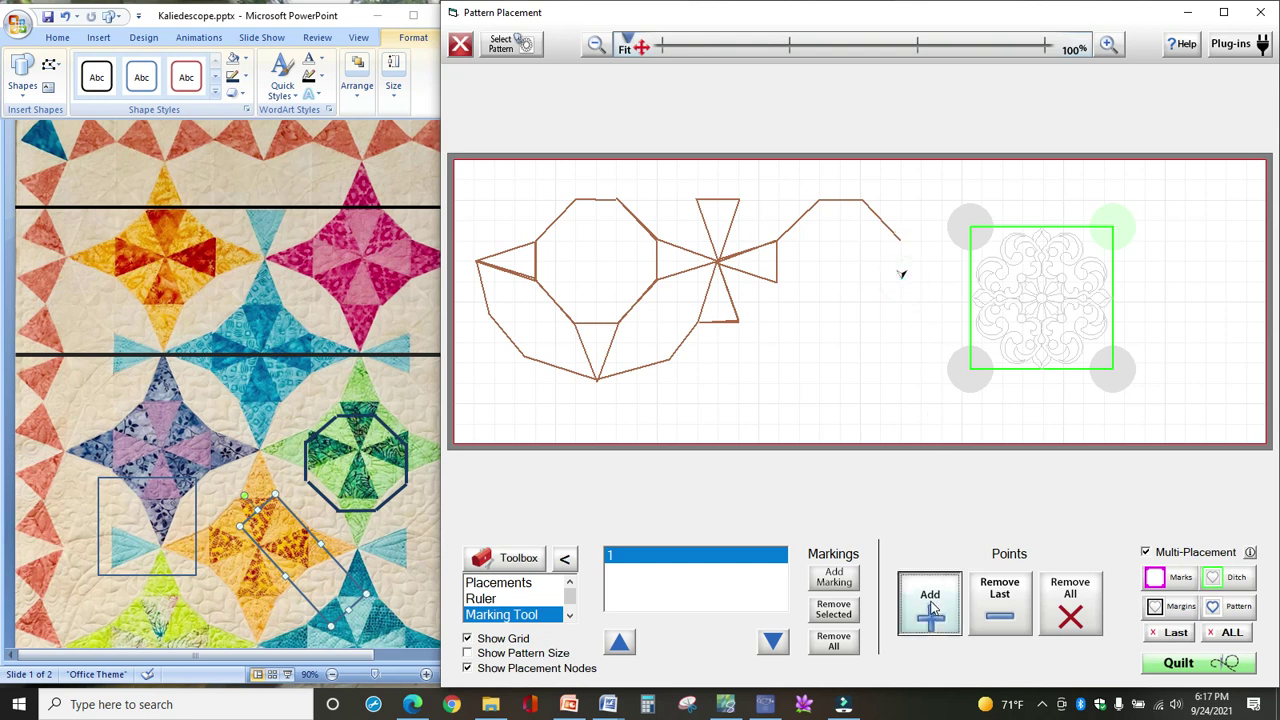
click(863, 318)
key(Return)
click(818, 318)
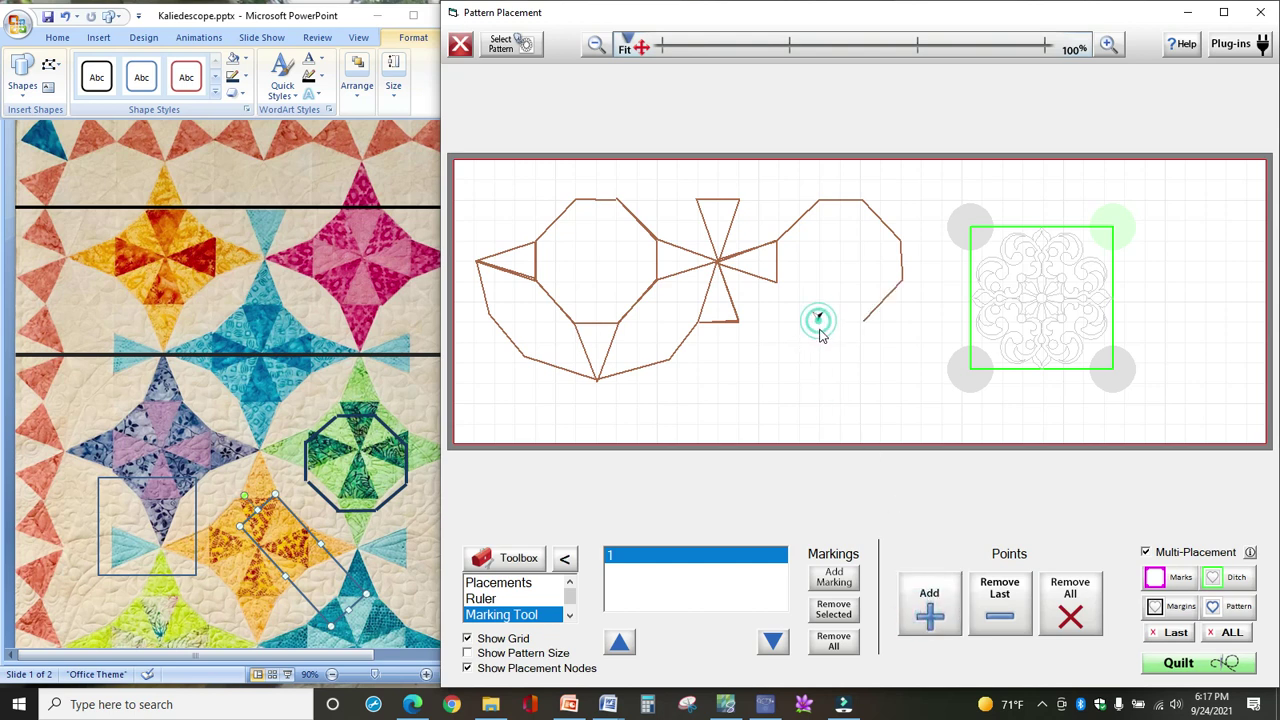
click(944, 630)
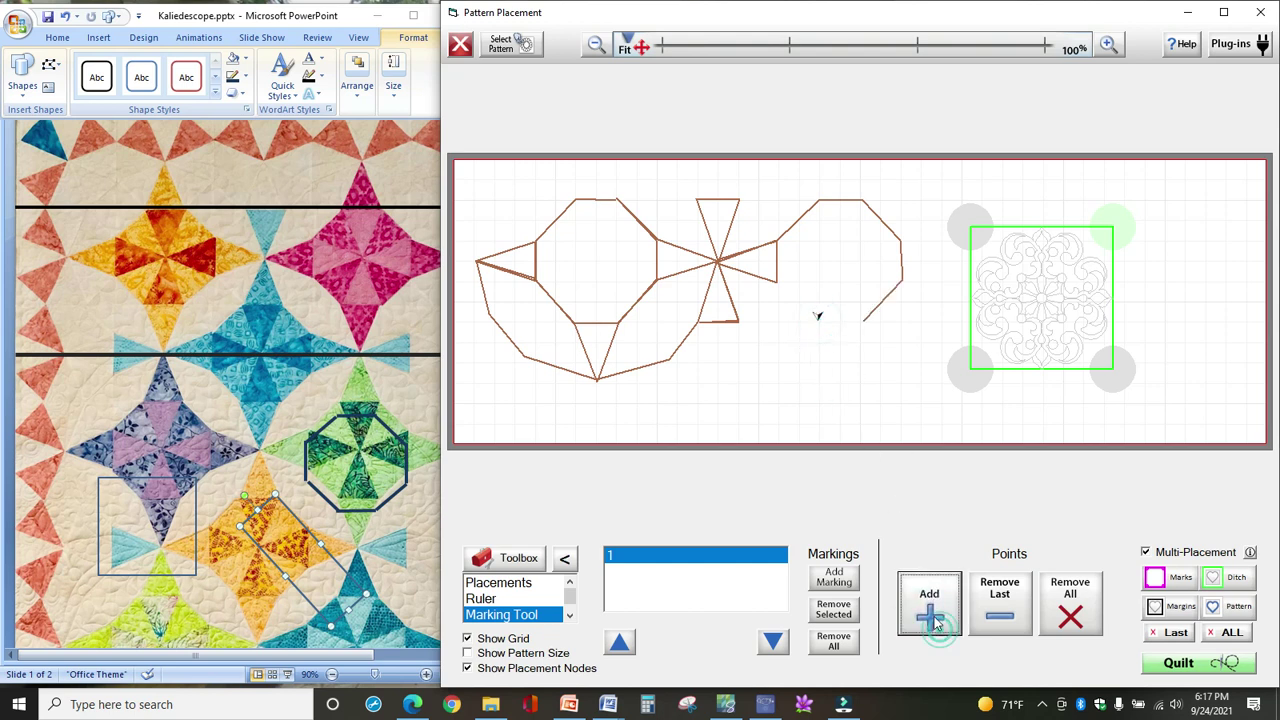
click(776, 282)
key(Return)
click(841, 378)
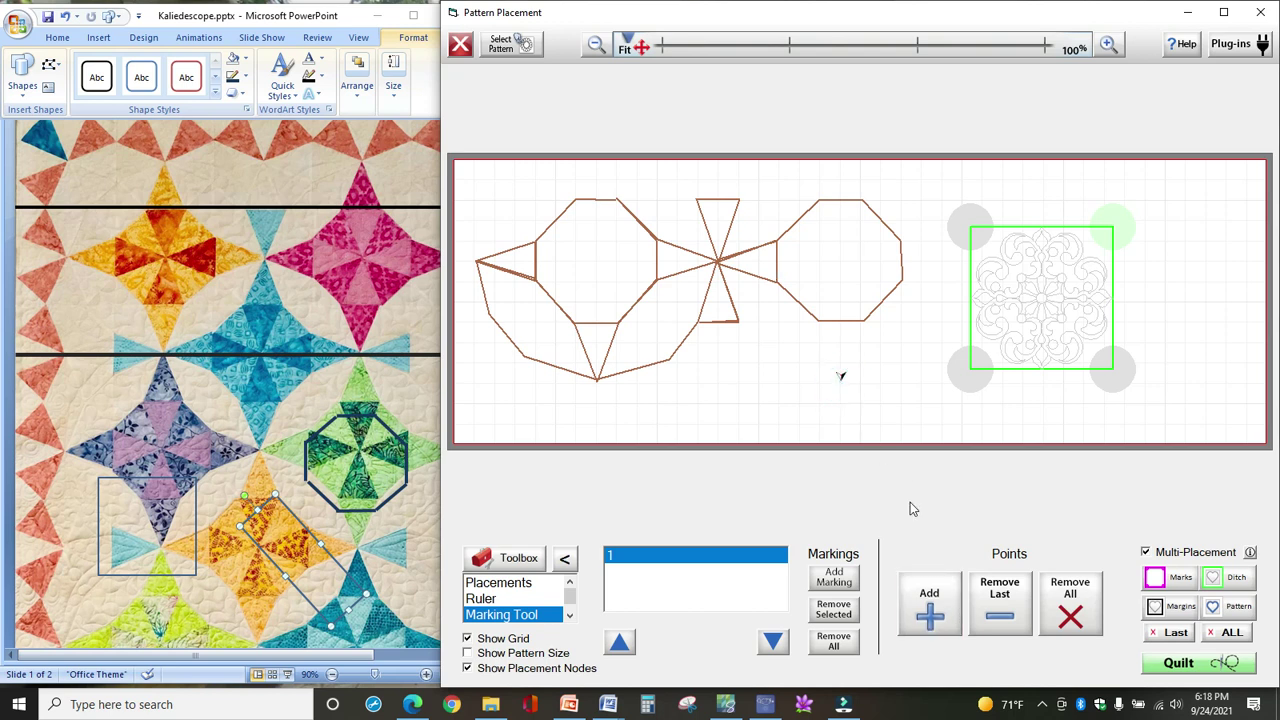
click(931, 596)
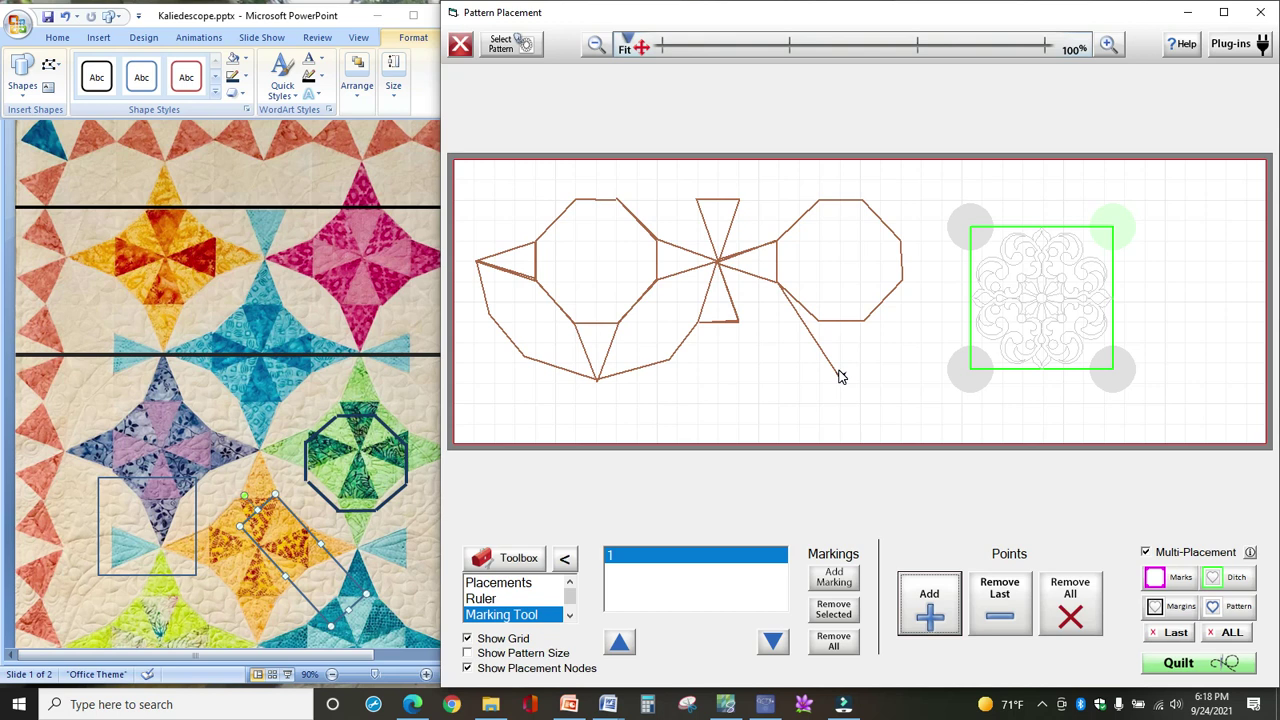
click(1010, 617)
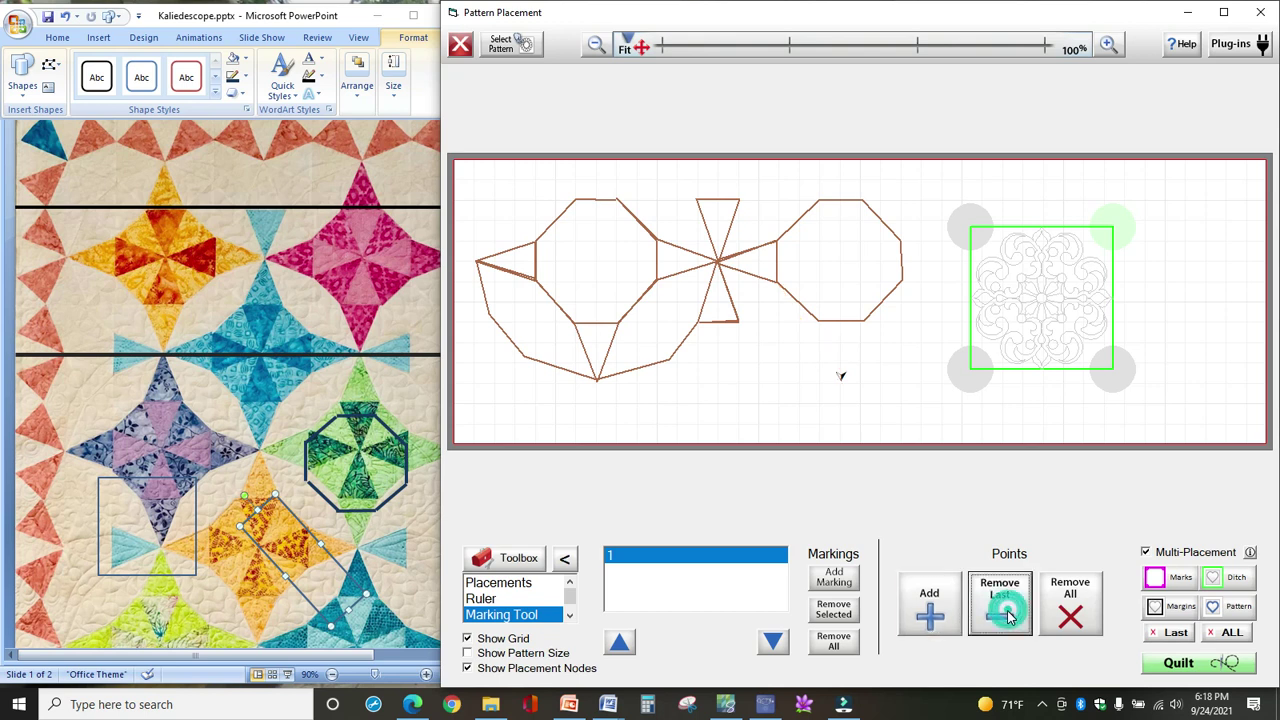
Mark a downward-pointing triangle below the second octagon, using the octagon's bottom edge as its base
click(778, 282)
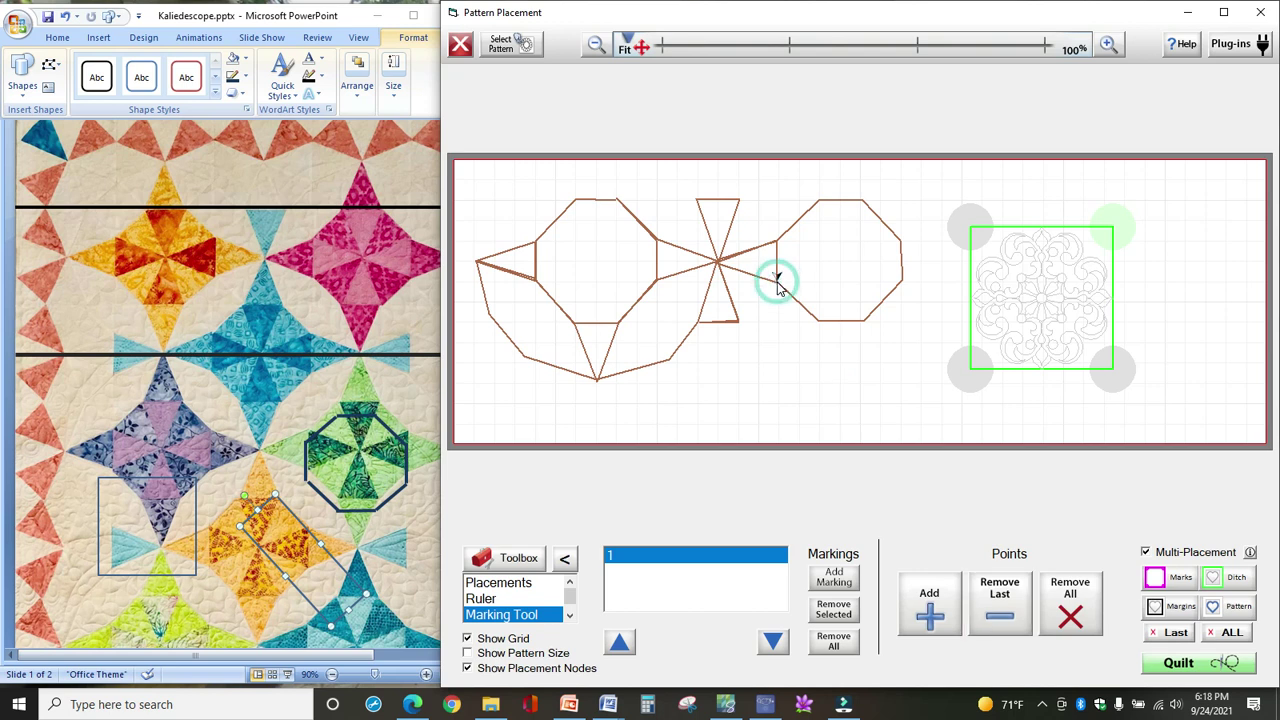
click(818, 321)
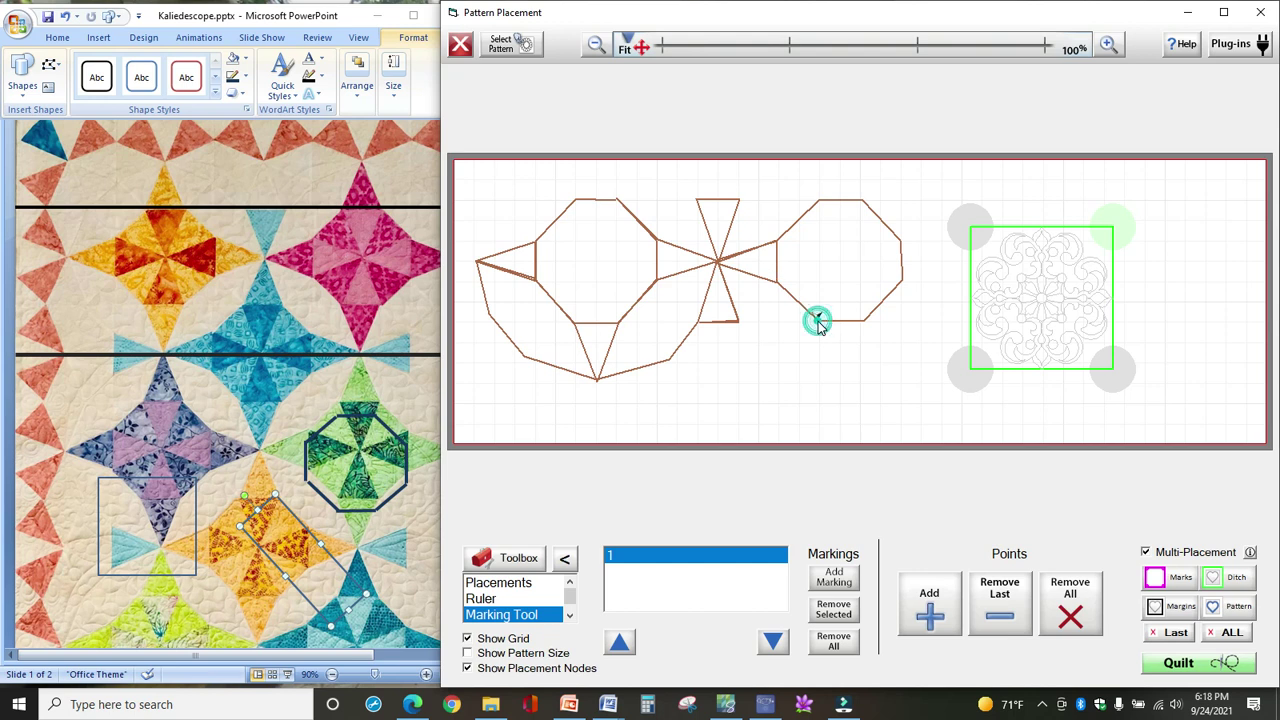
click(925, 600)
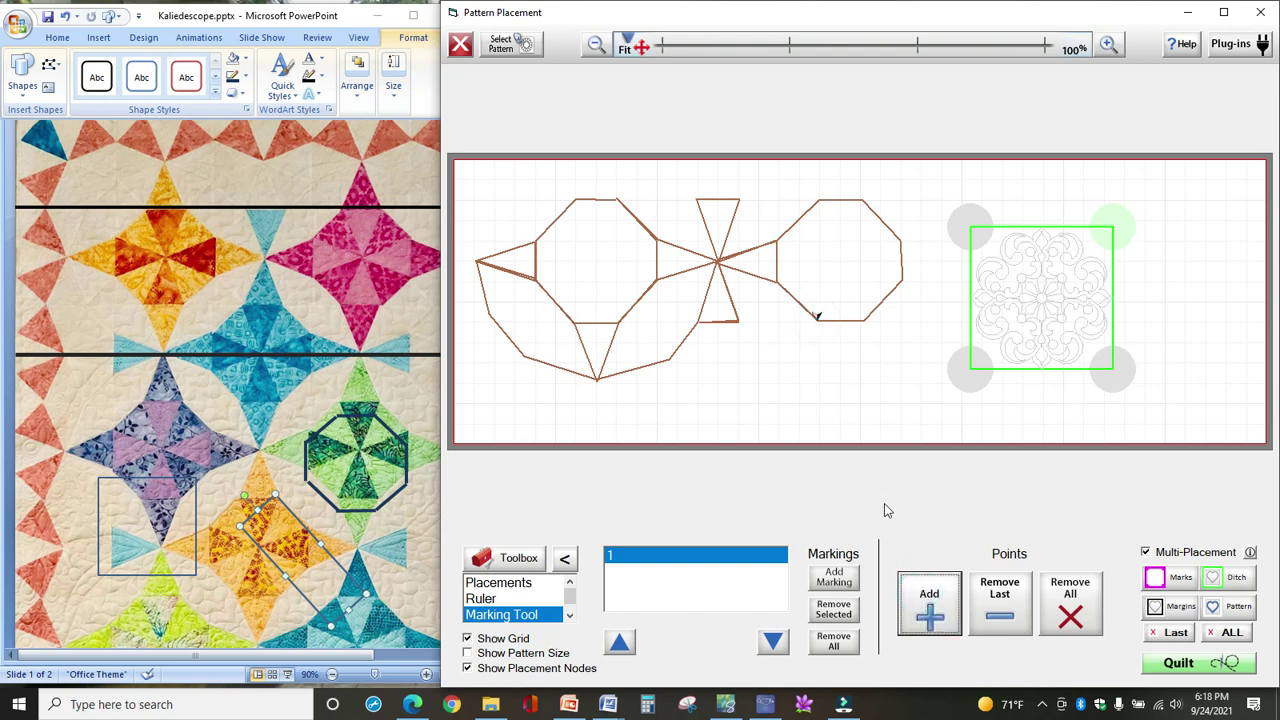
click(840, 378)
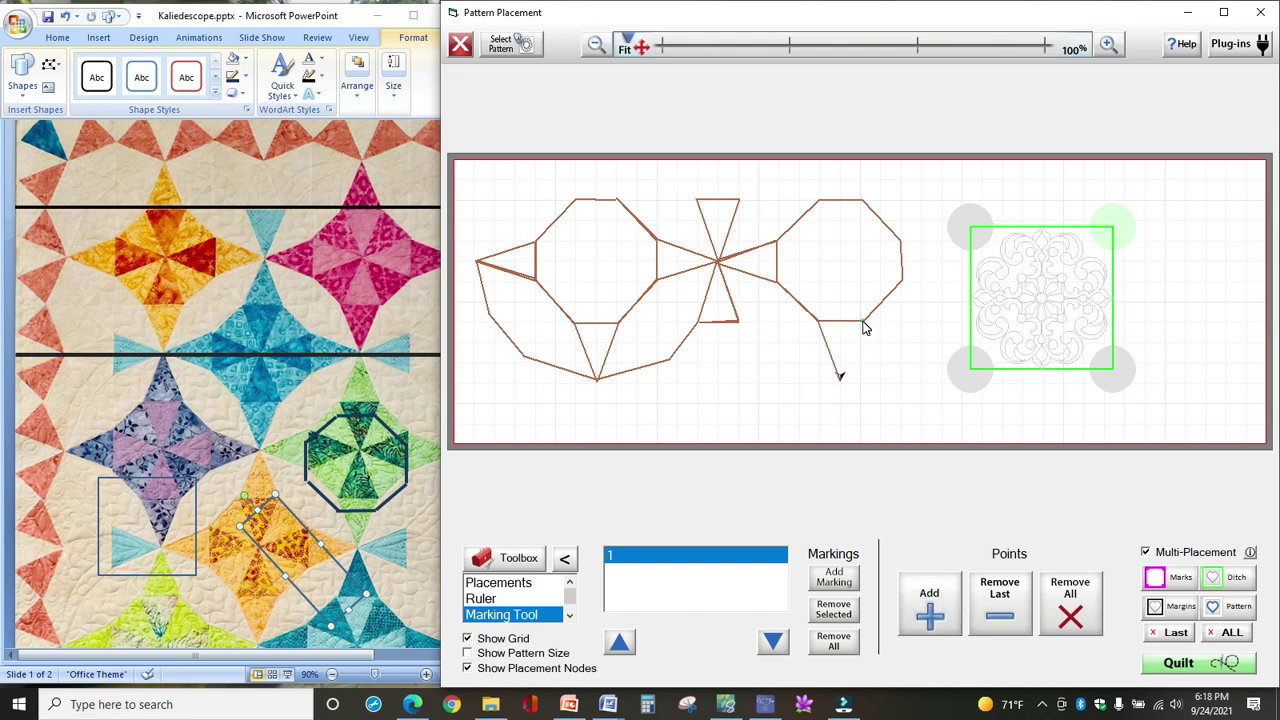
click(934, 603)
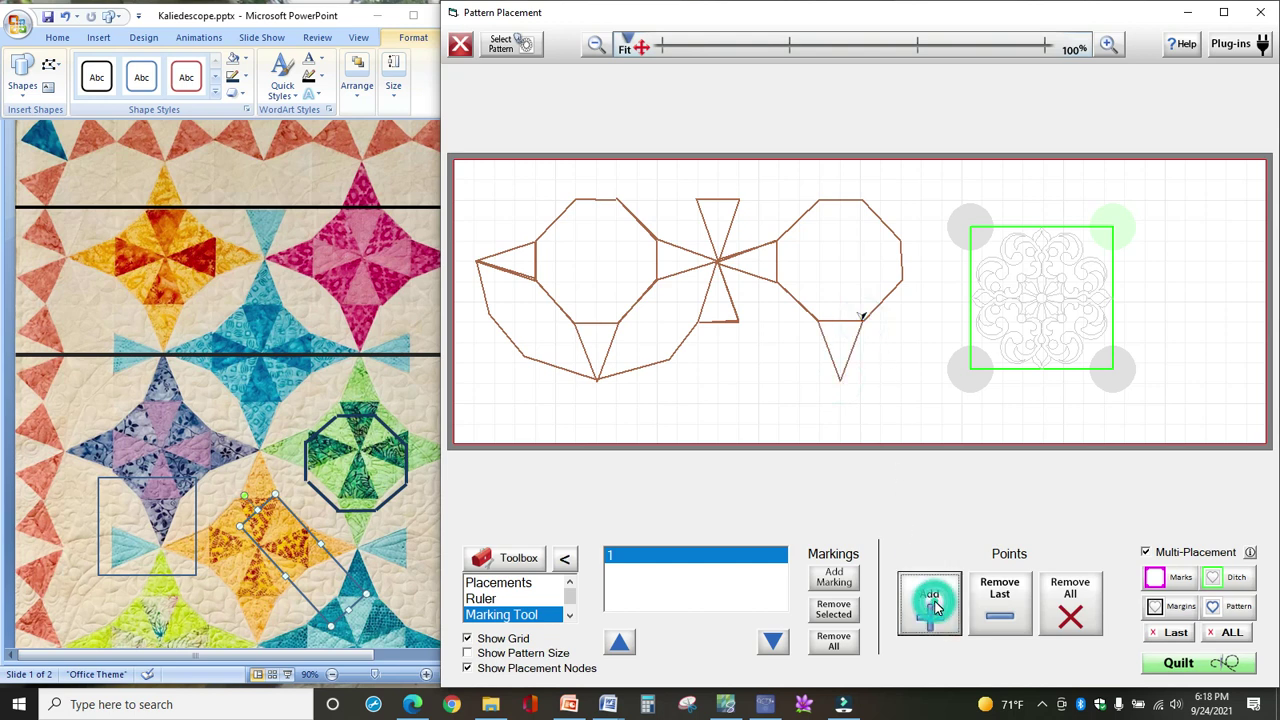
Mark the curved edge from the new triangle's tip to the lower-right corner of the middle star point with three points
click(841, 381)
click(934, 615)
click(784, 370)
click(934, 605)
click(739, 320)
click(935, 604)
Switch to PowerPoint and move the square outline over the center of the upper-left orange star
click(145, 478)
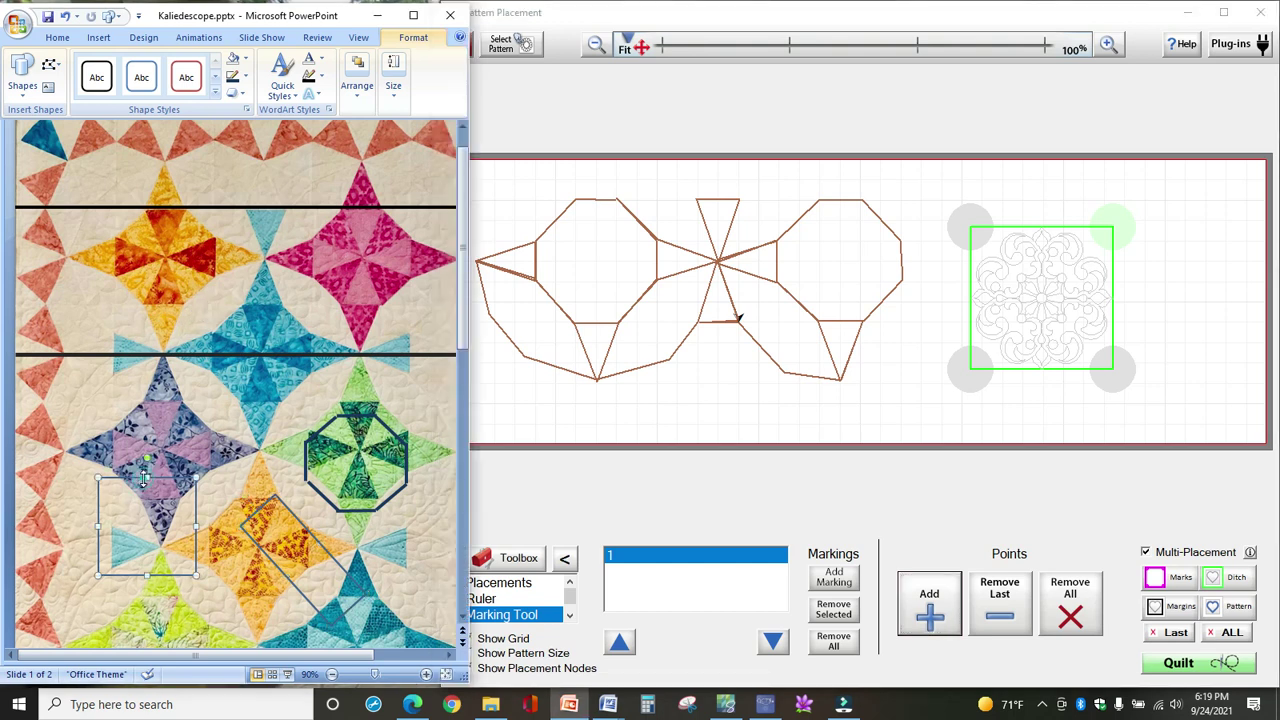
drag(145, 478, 157, 212)
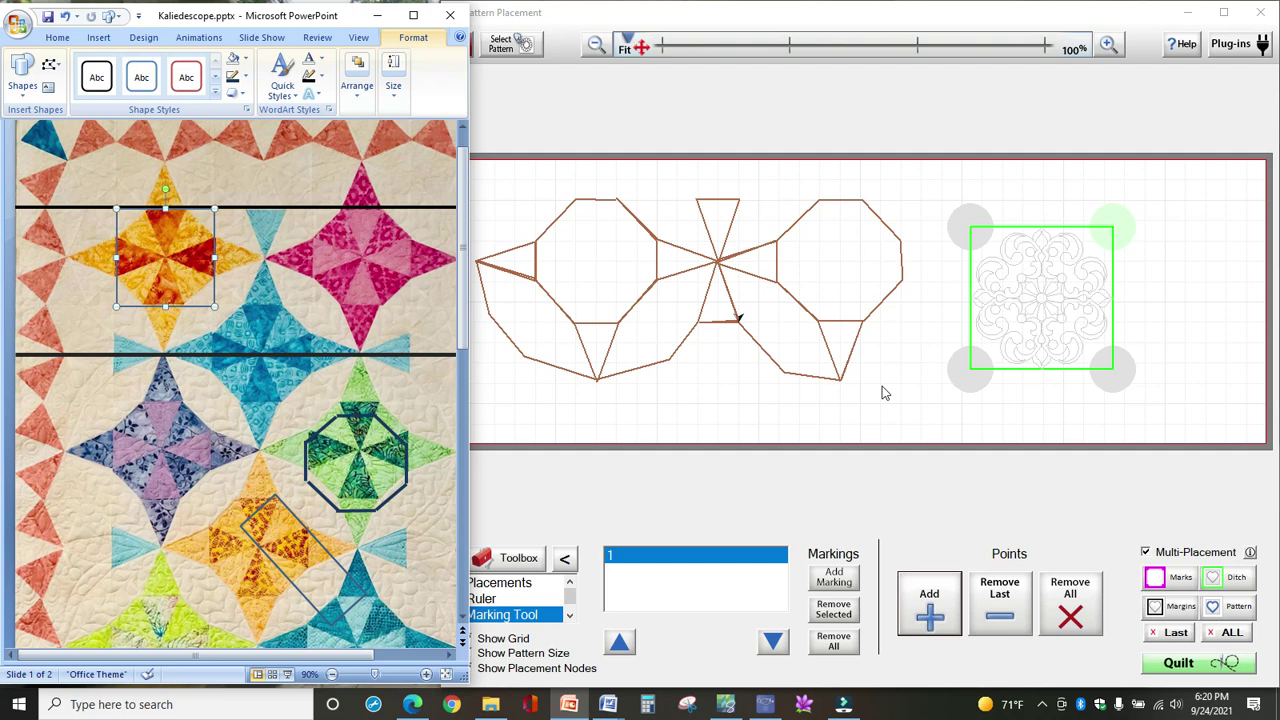
Switch to Placements and fit the four-point block pattern around the first octagon by snapping its four corners to the octagon's bounding square
click(499, 587)
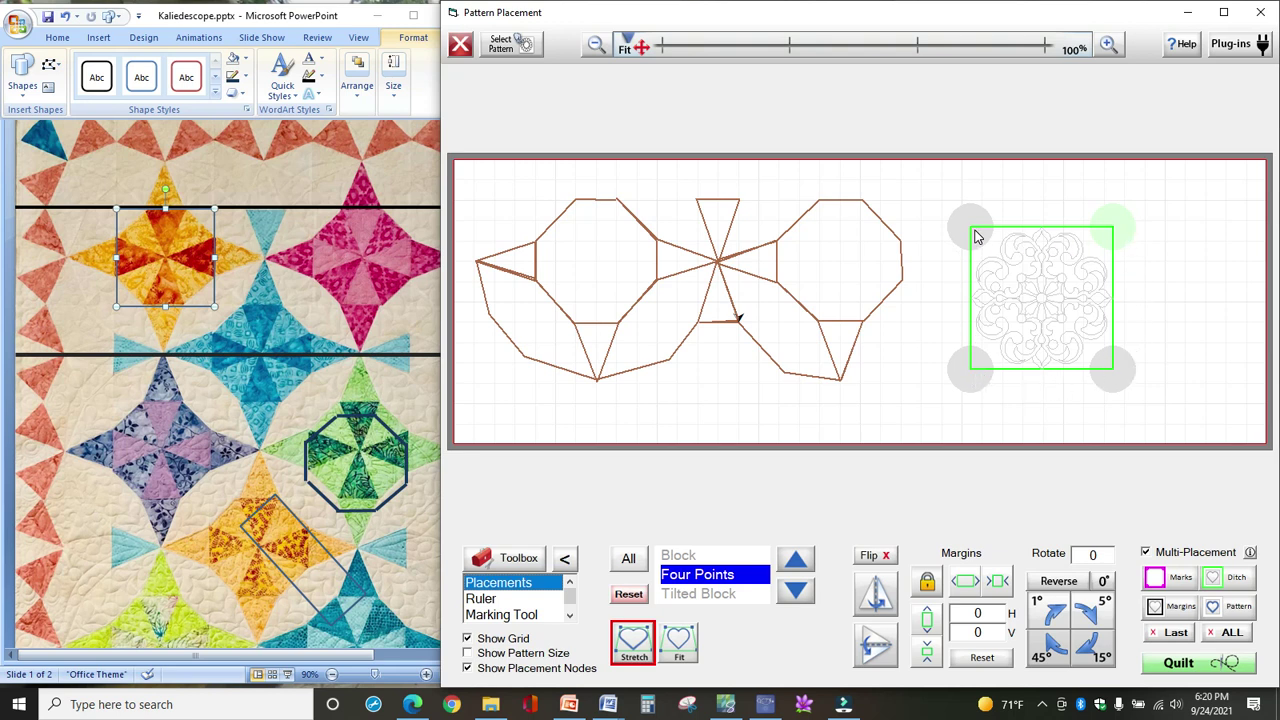
click(536, 206)
click(972, 232)
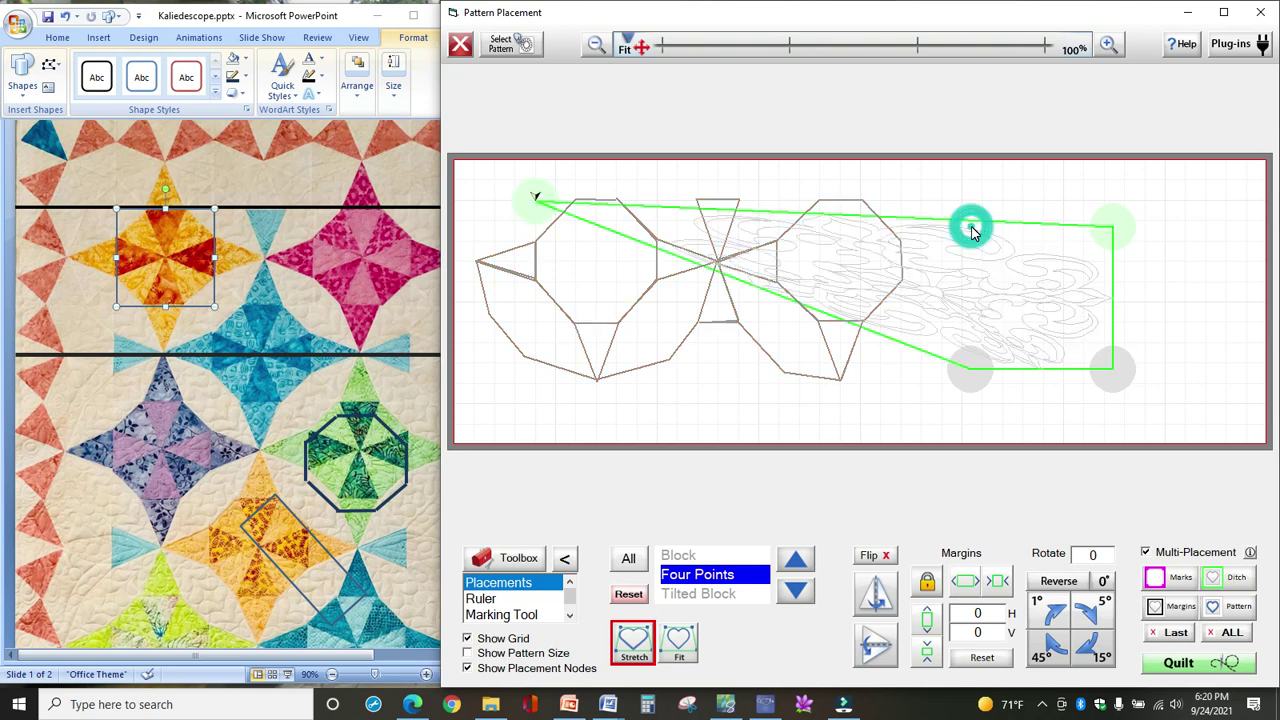
click(656, 200)
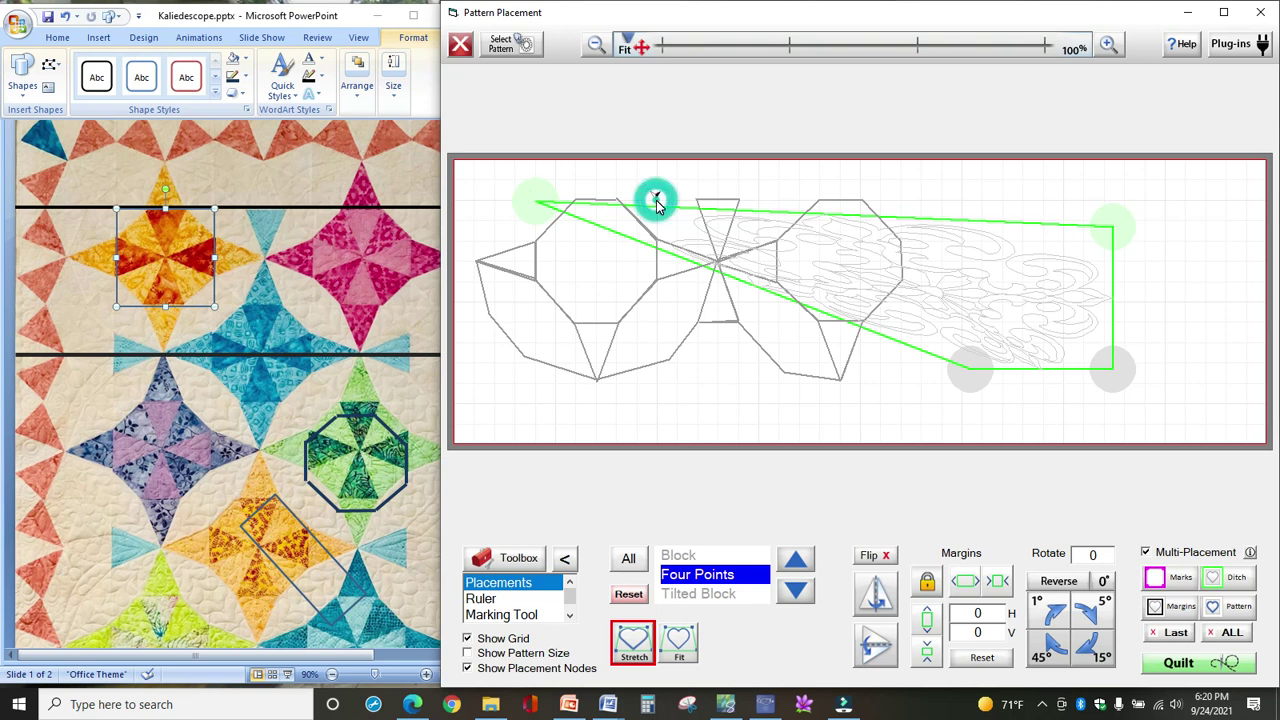
click(1115, 231)
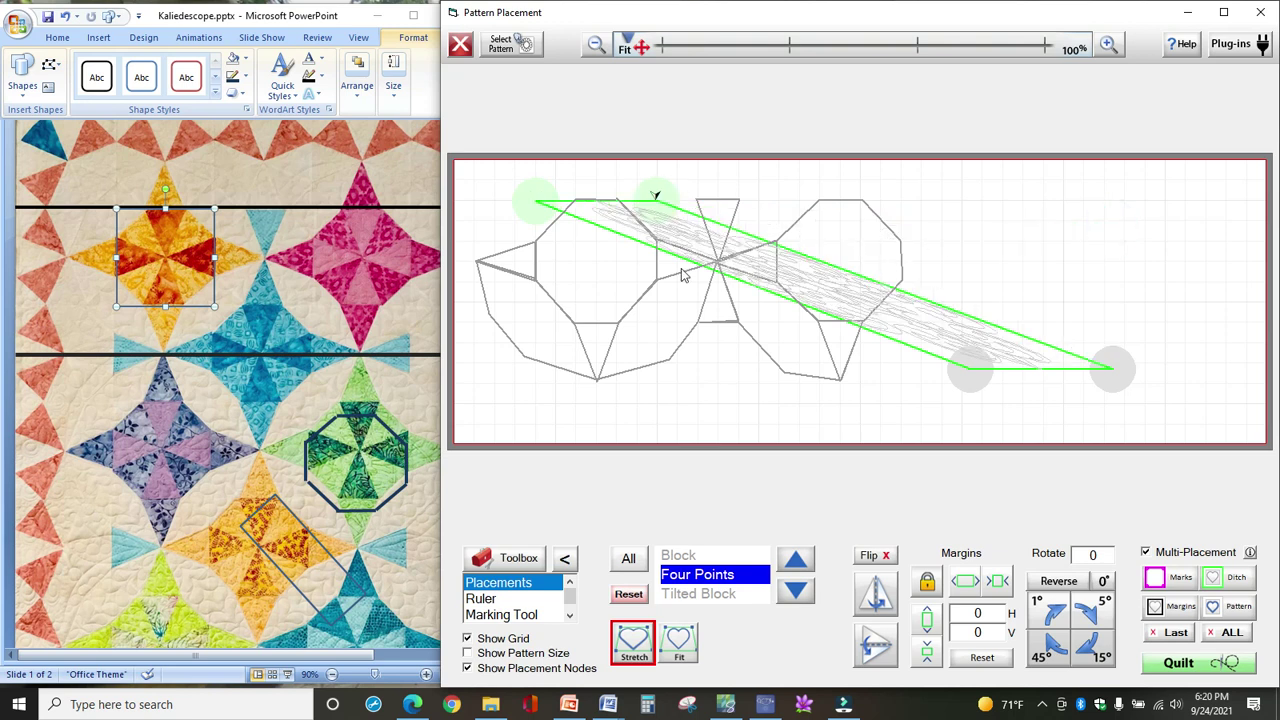
click(657, 322)
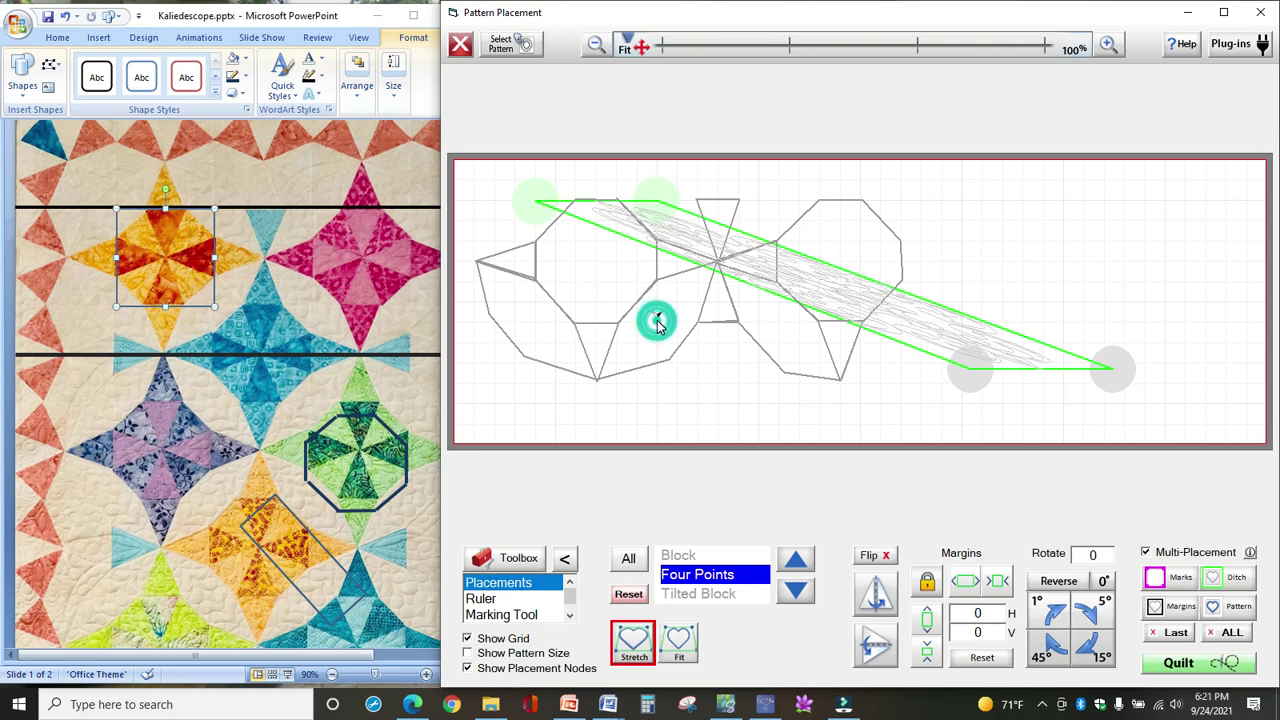
click(1115, 375)
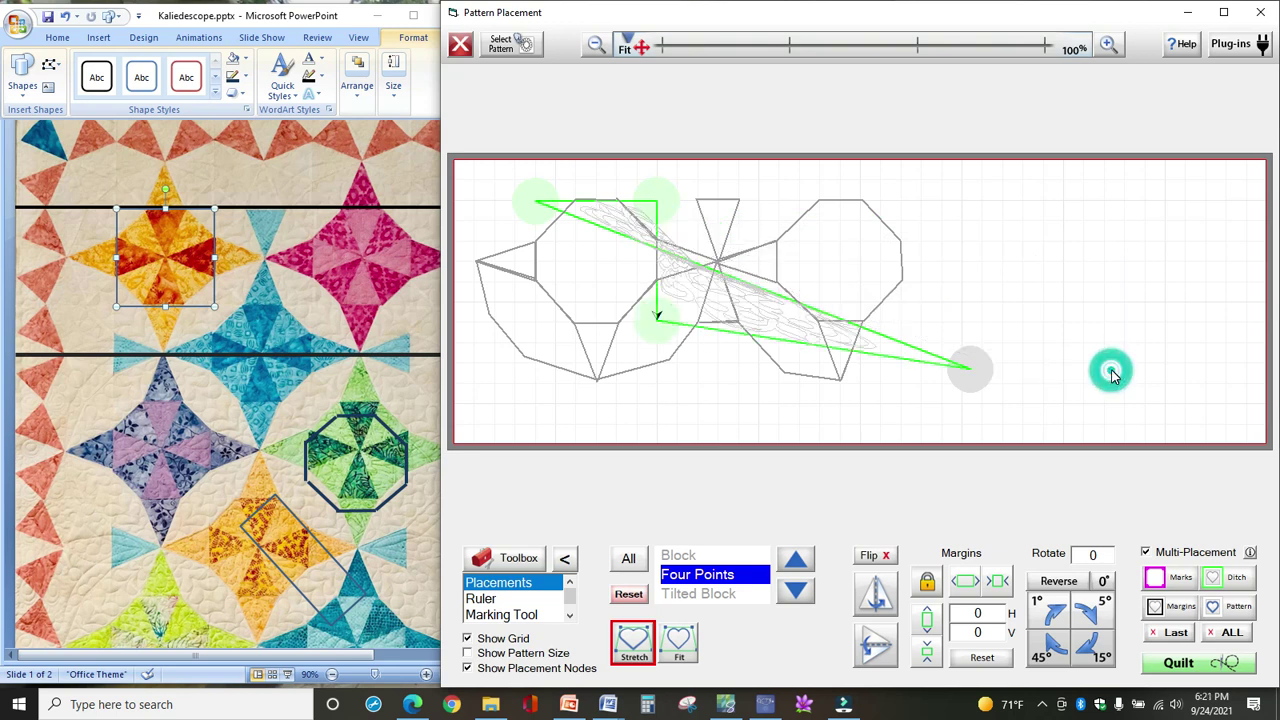
click(535, 326)
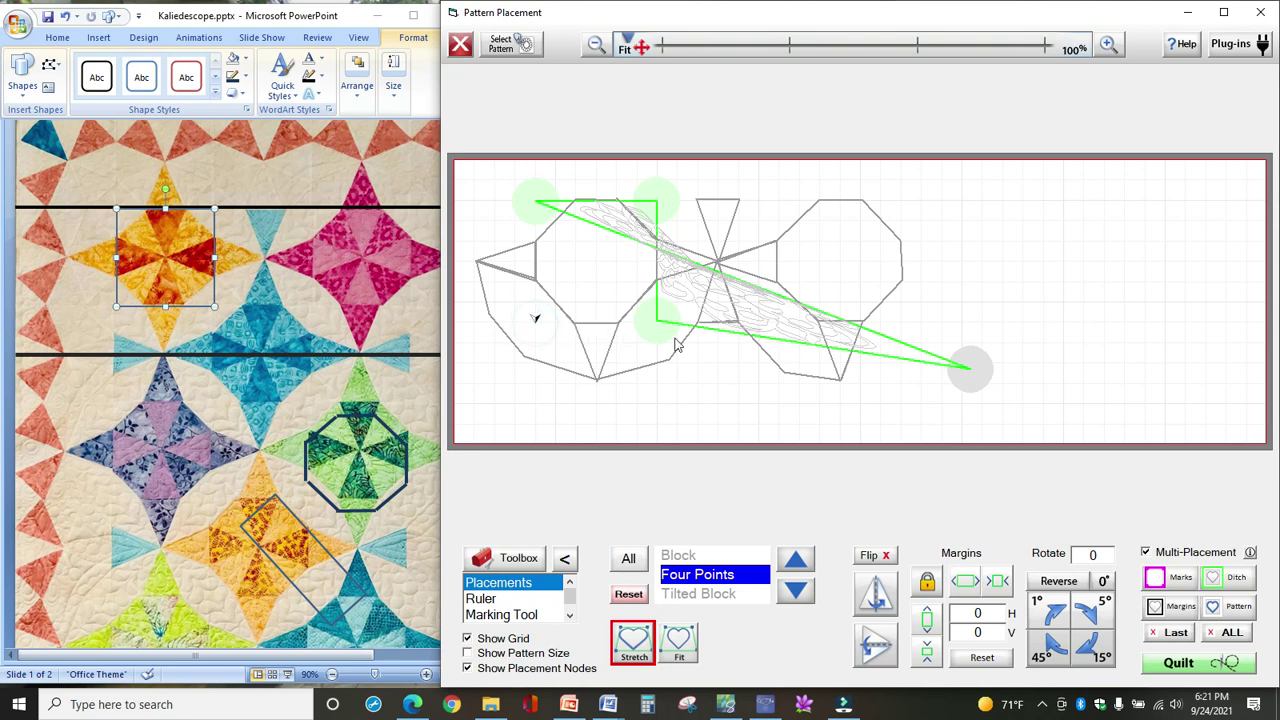
click(971, 368)
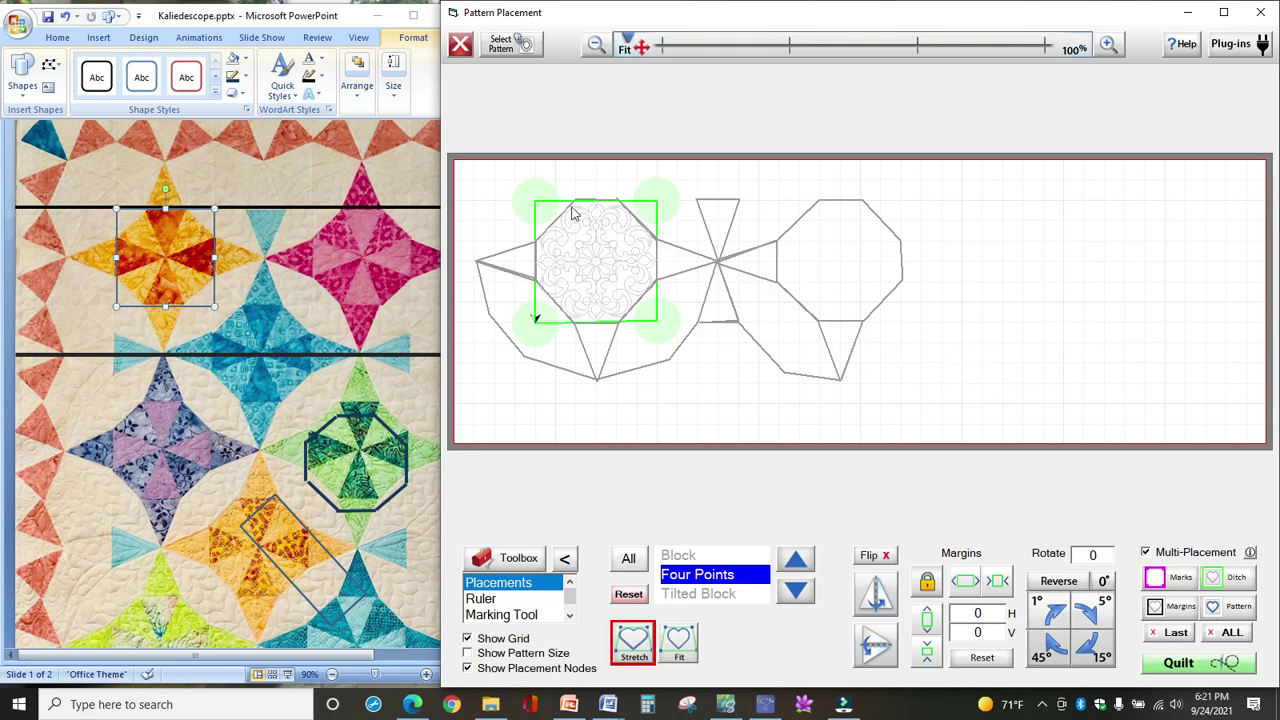
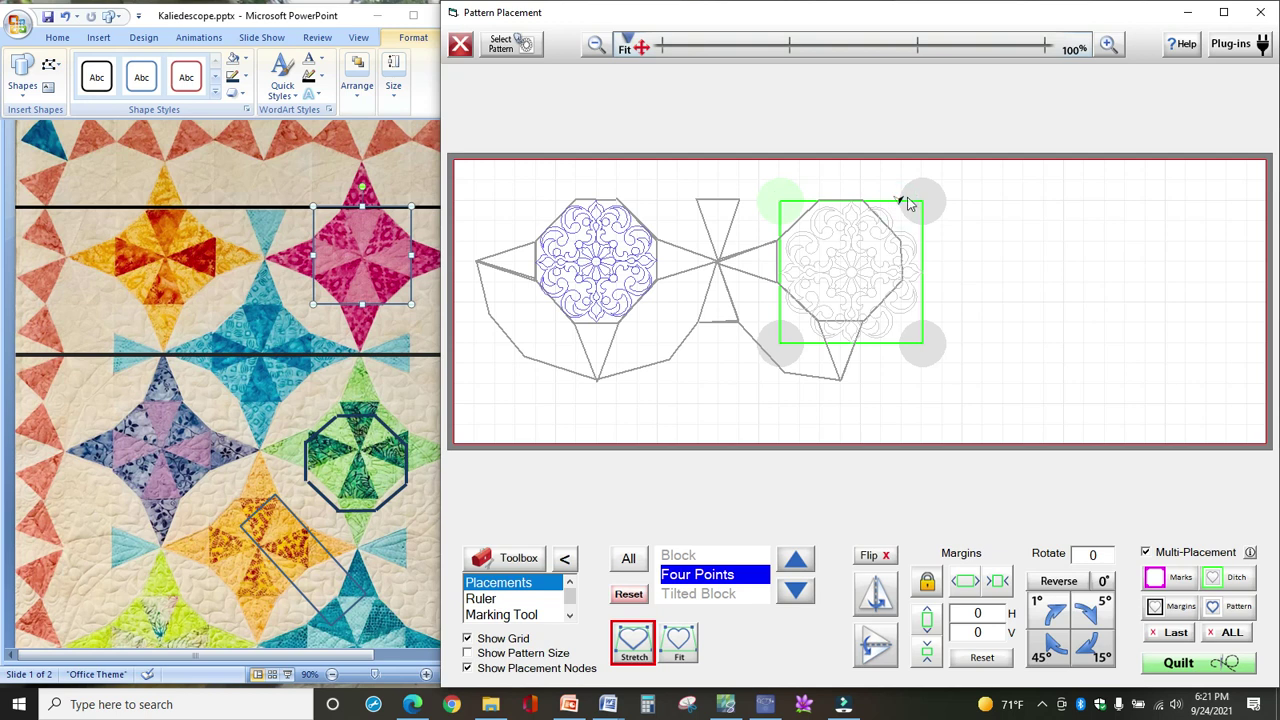
Fit the block pattern's three remaining corners to the square surrounding the second octagon
drag(920, 200, 899, 200)
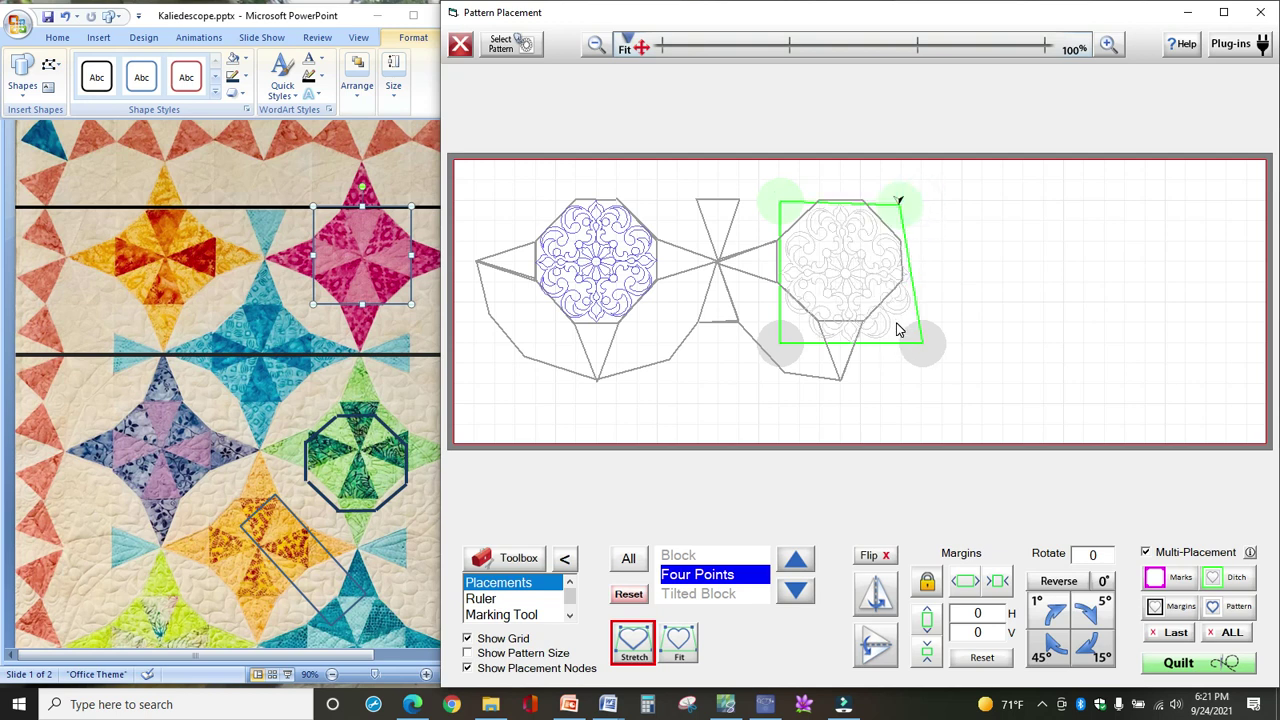
drag(922, 352, 905, 340)
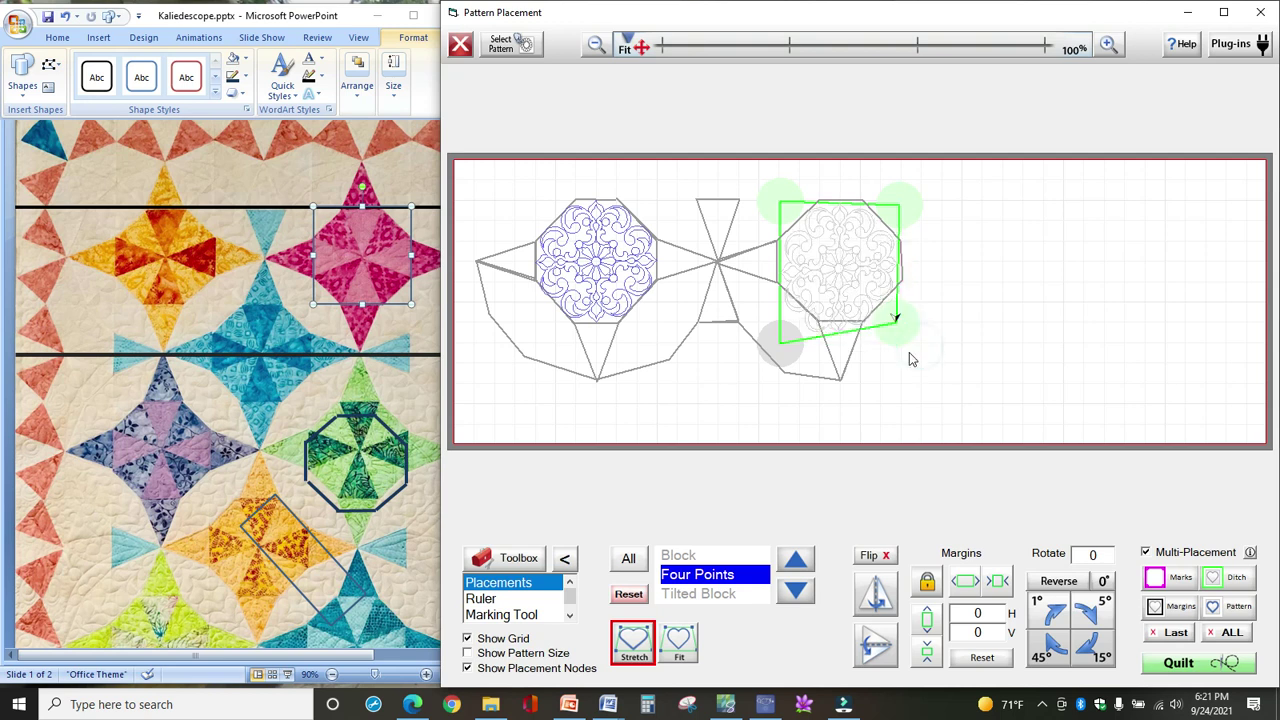
click(787, 332)
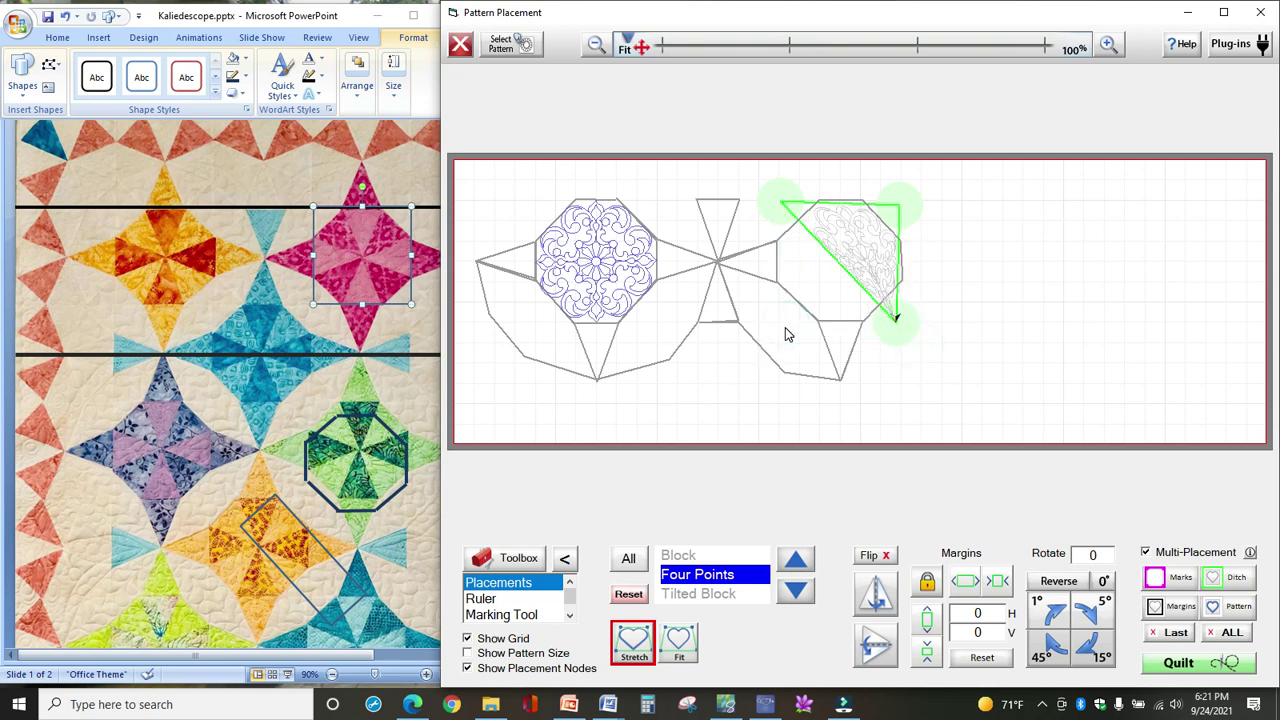
click(887, 329)
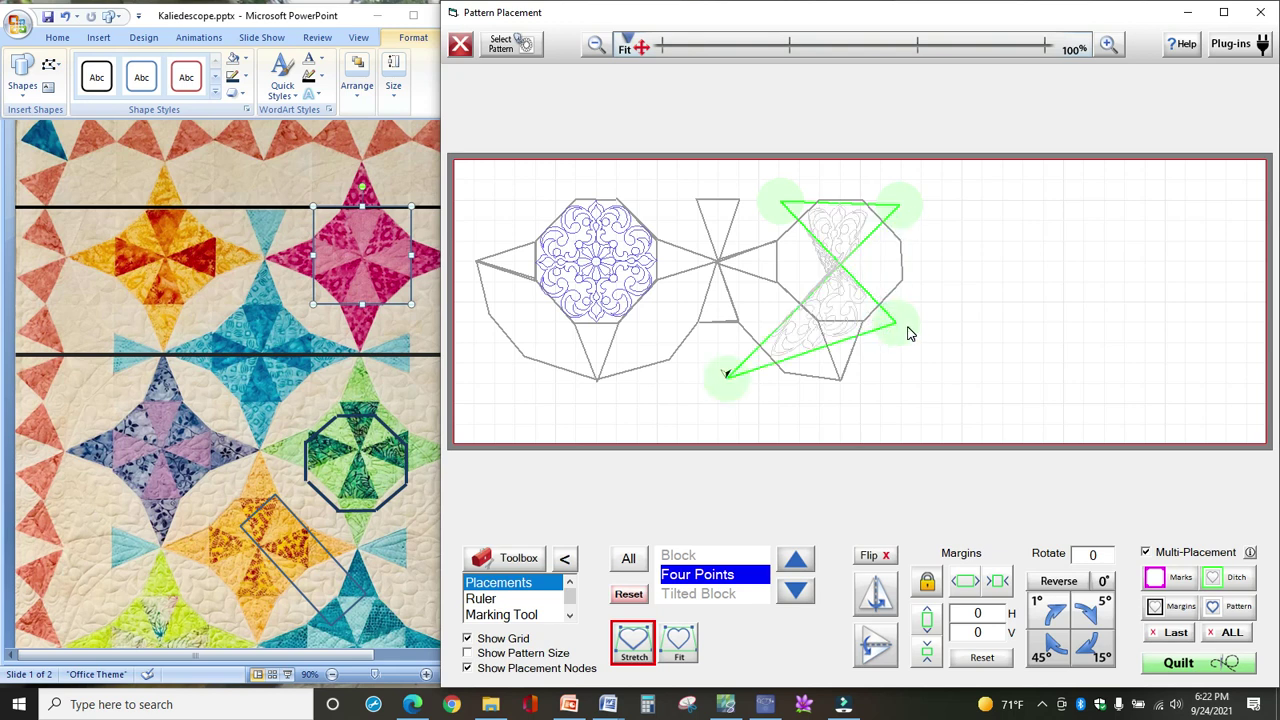
click(910, 333)
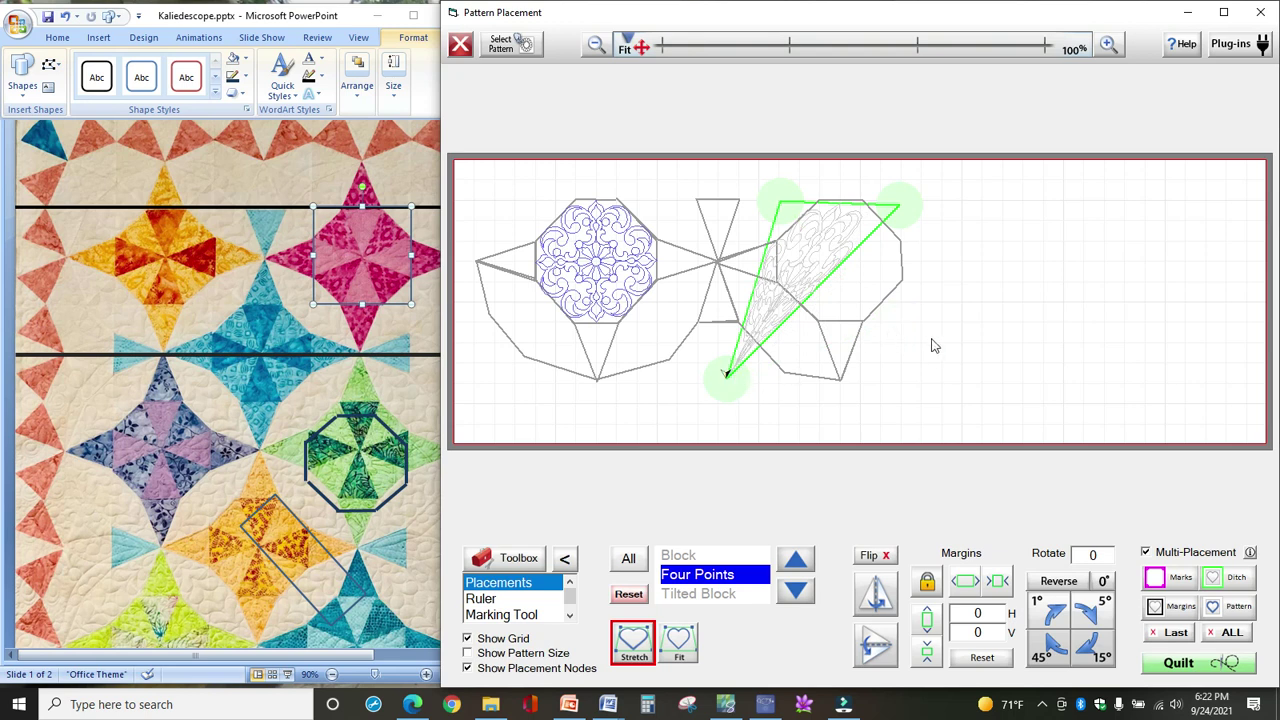
click(928, 348)
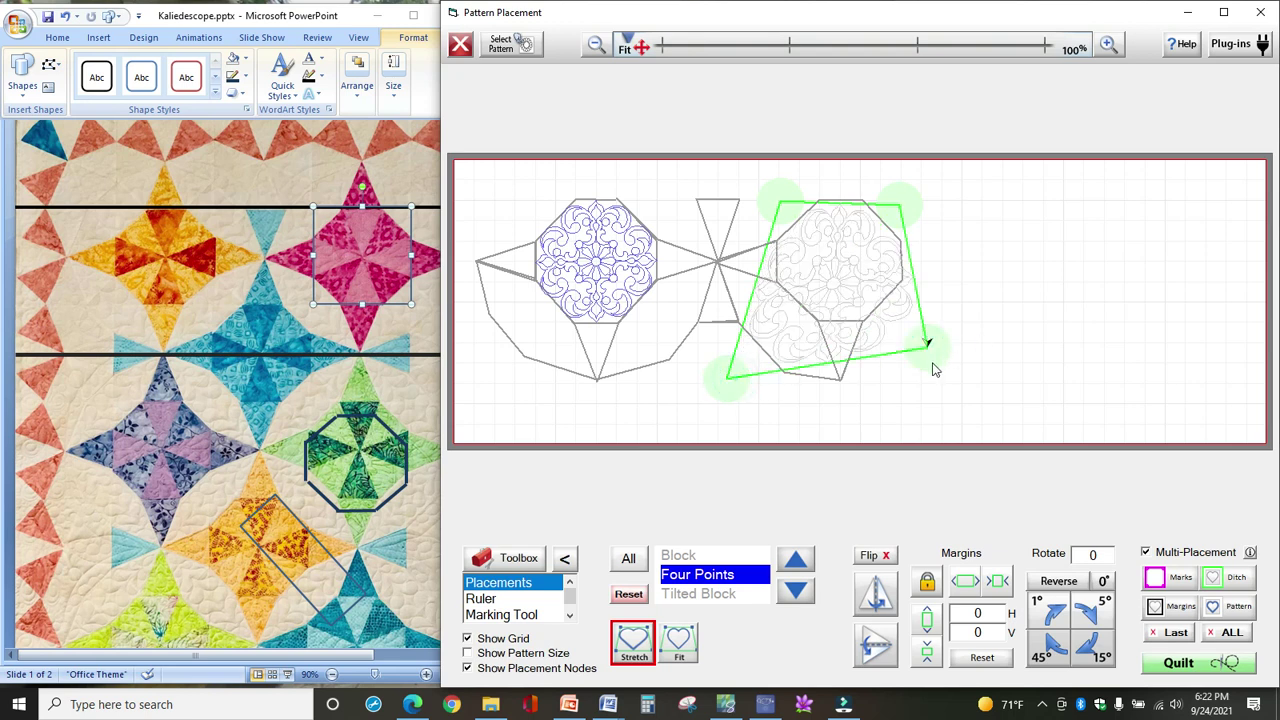
click(901, 320)
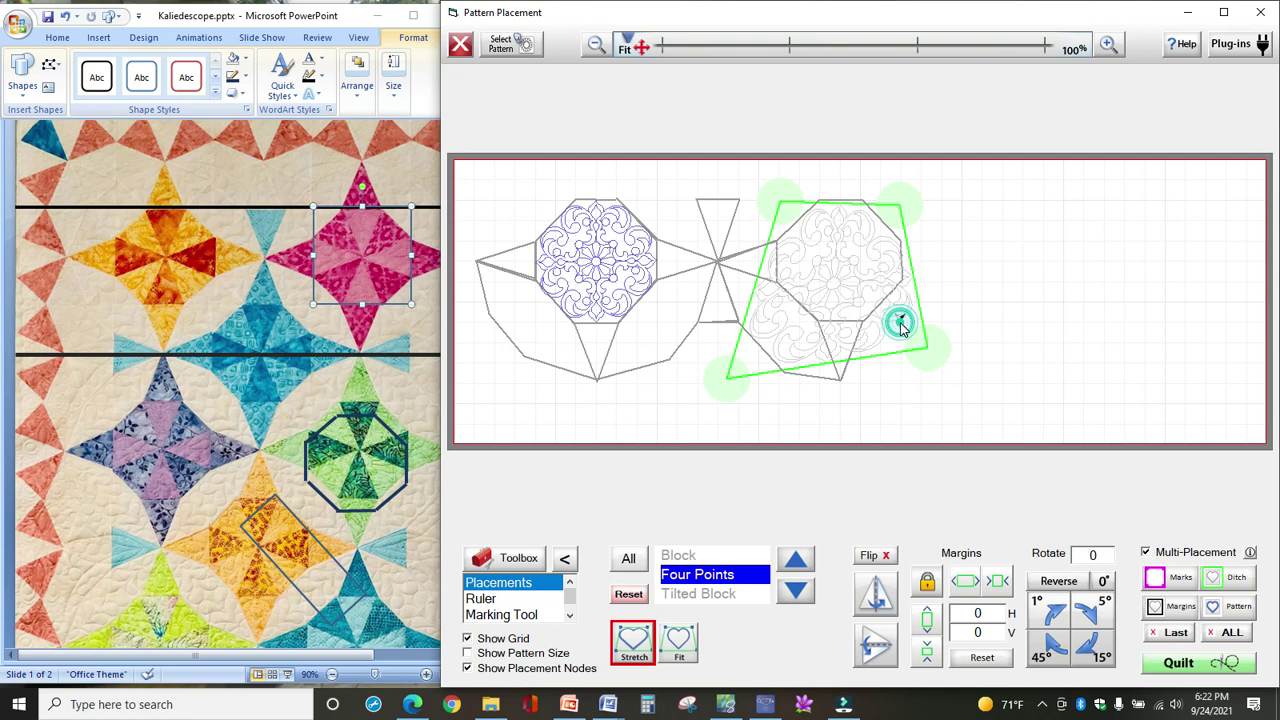
click(778, 320)
click(736, 384)
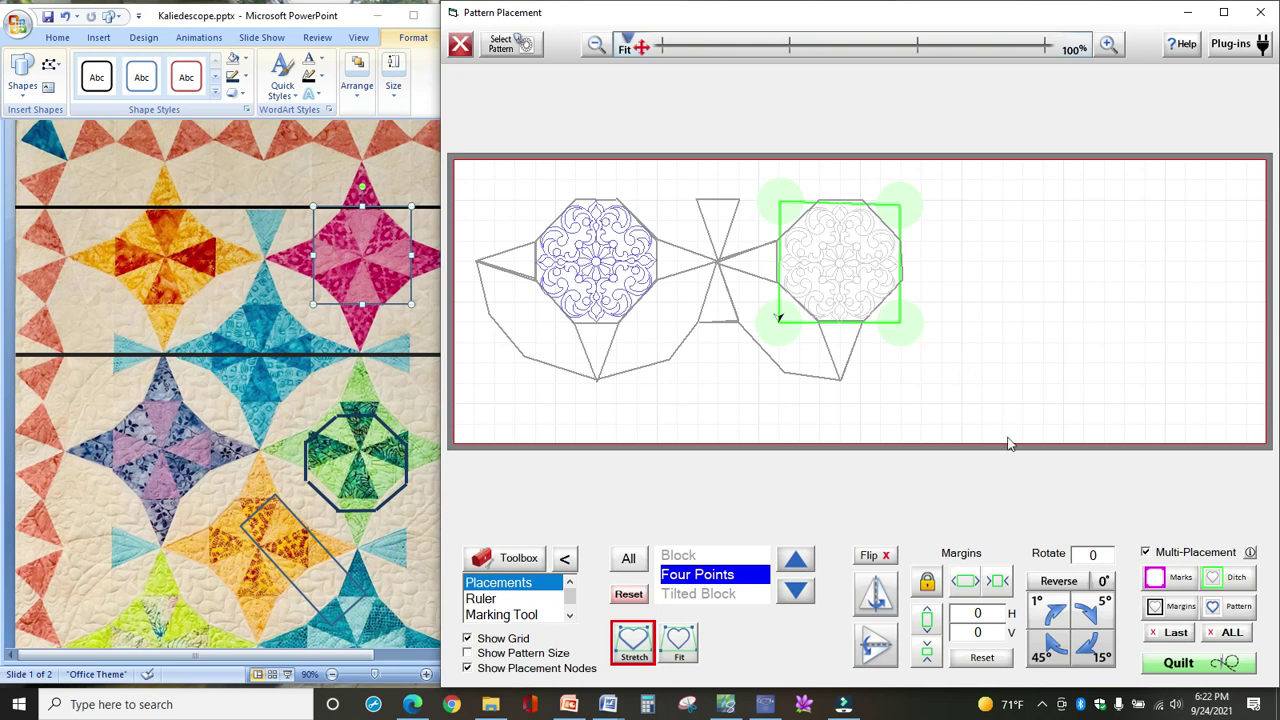
Place the block pattern in the second octagon and decline placing it again
click(1224, 610)
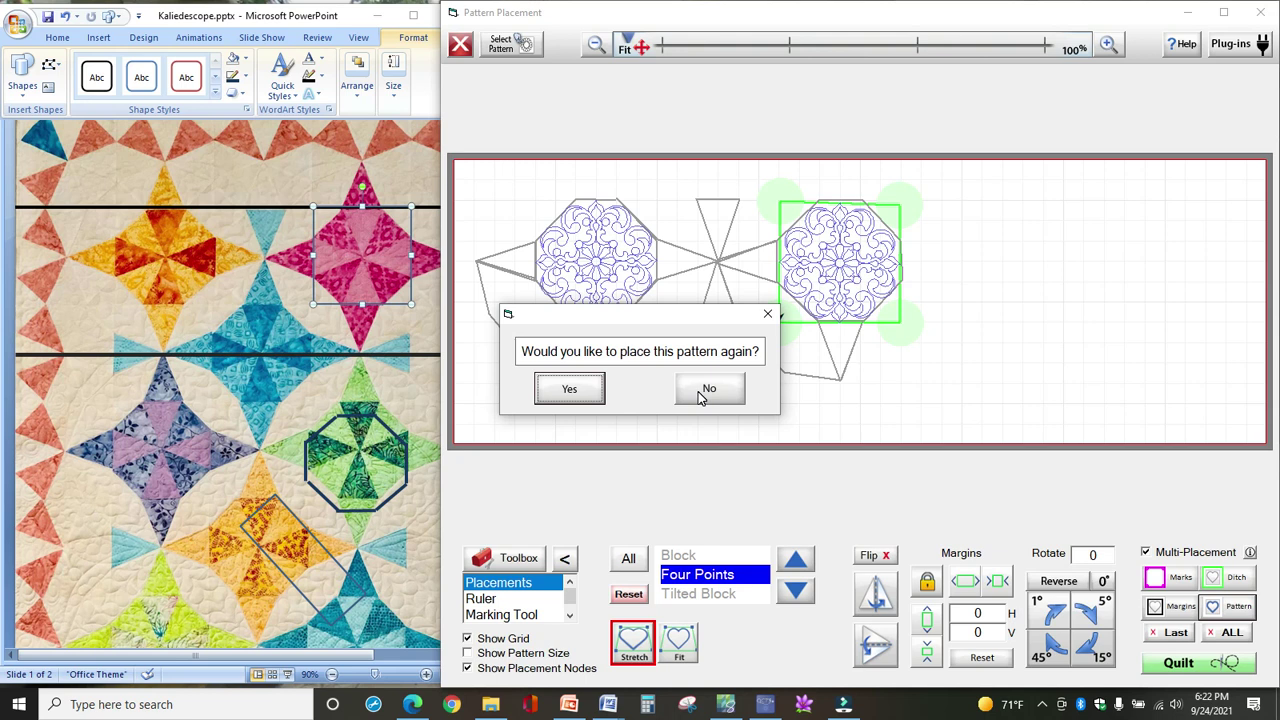
click(706, 390)
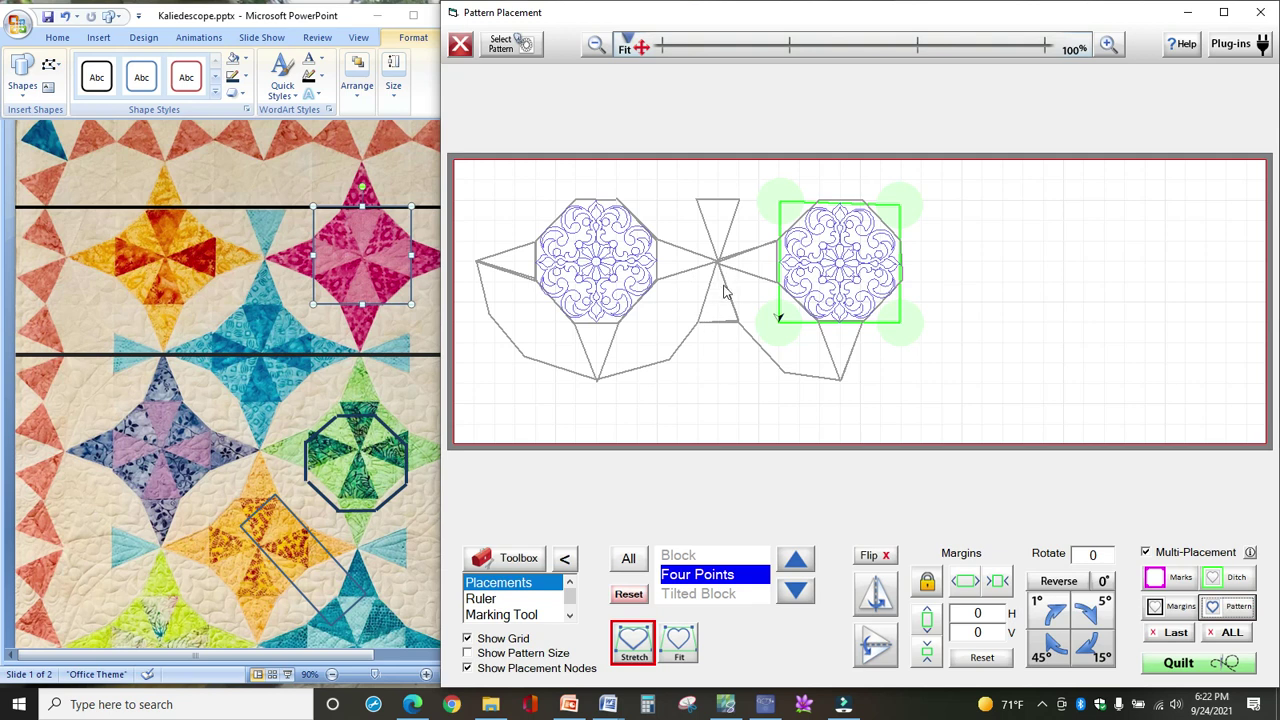
click(1219, 611)
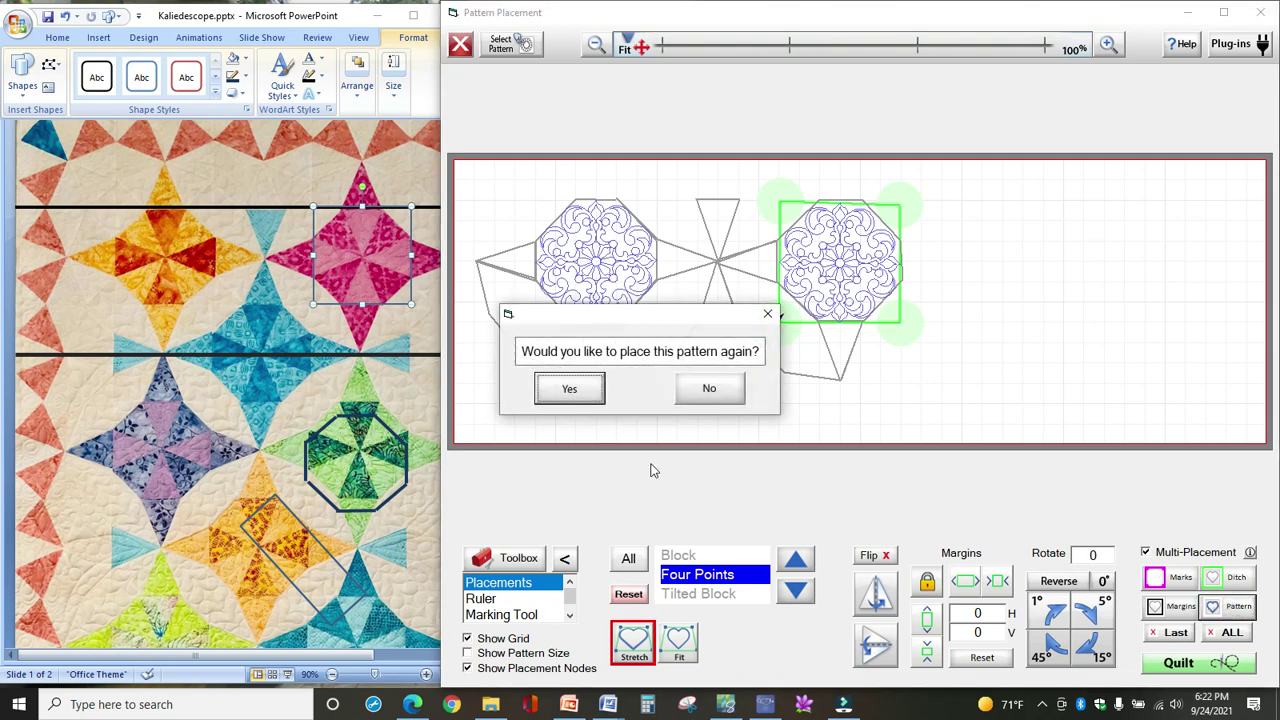
click(766, 315)
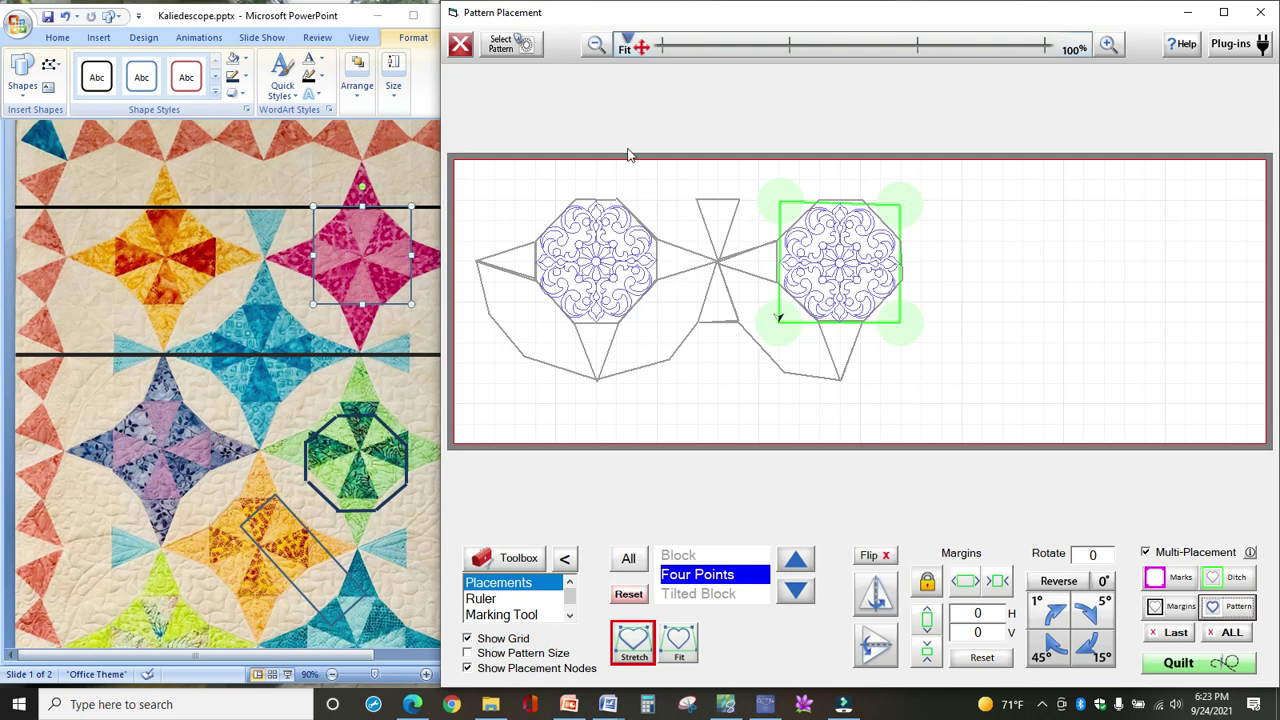
Load the 60 degree curls tri p2p 3 nh.gpf pattern and set its placement type to Triangle
click(495, 52)
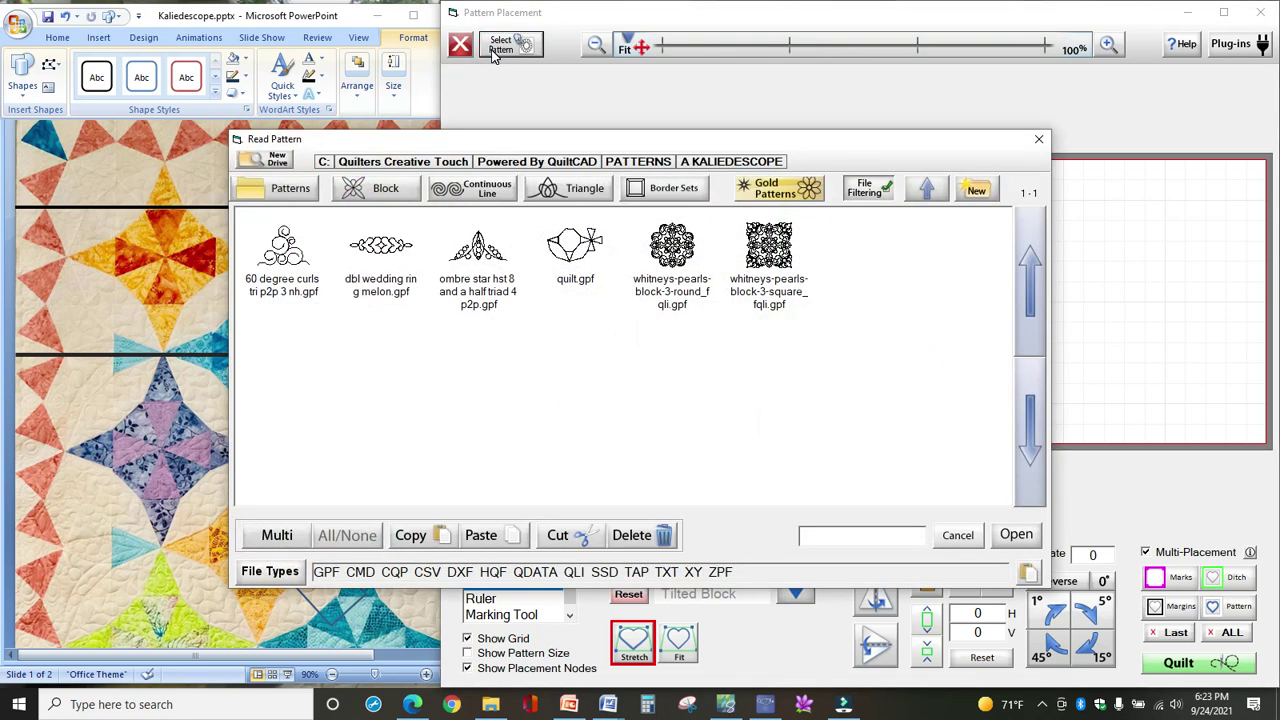
double_click(278, 267)
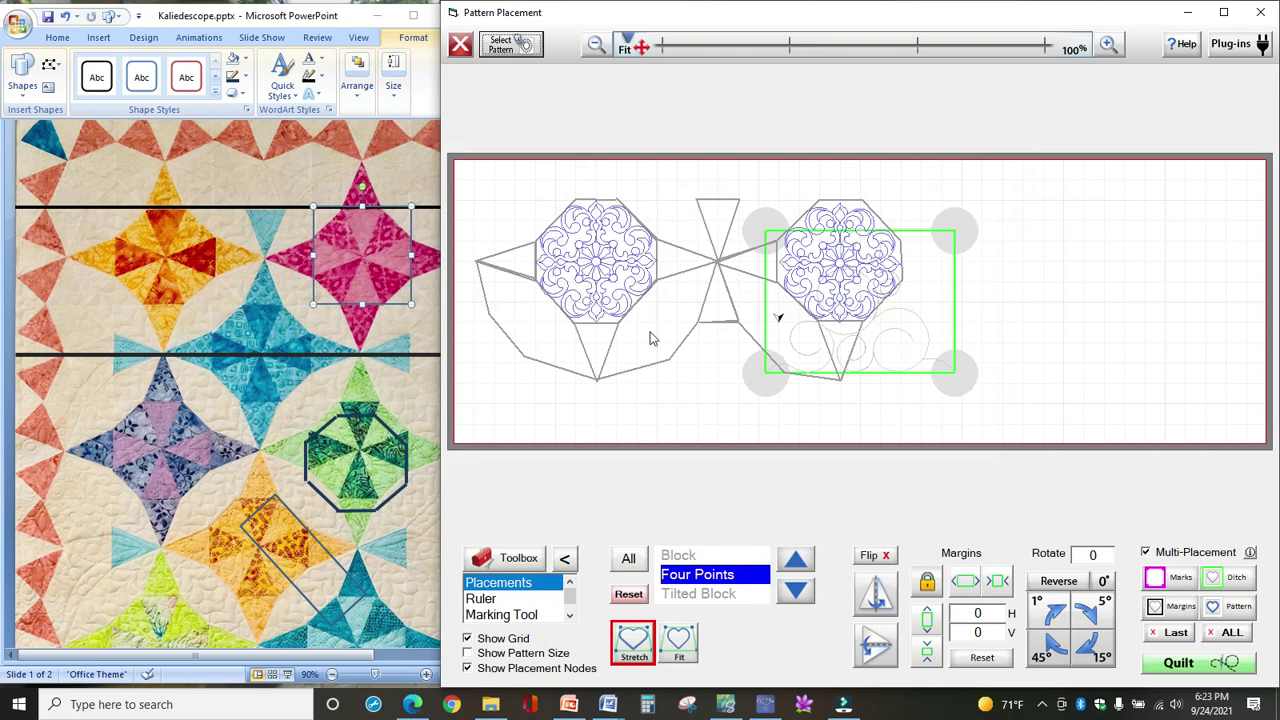
click(1151, 213)
click(956, 229)
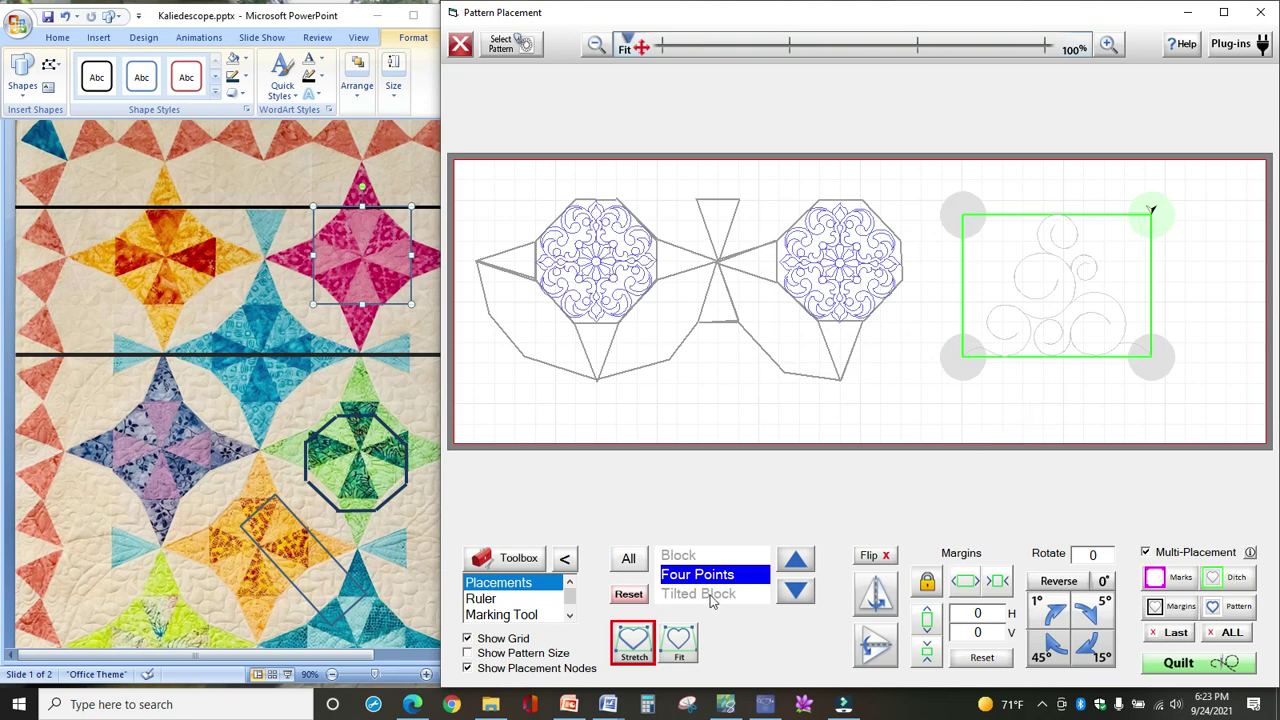
click(796, 590)
click(796, 590)
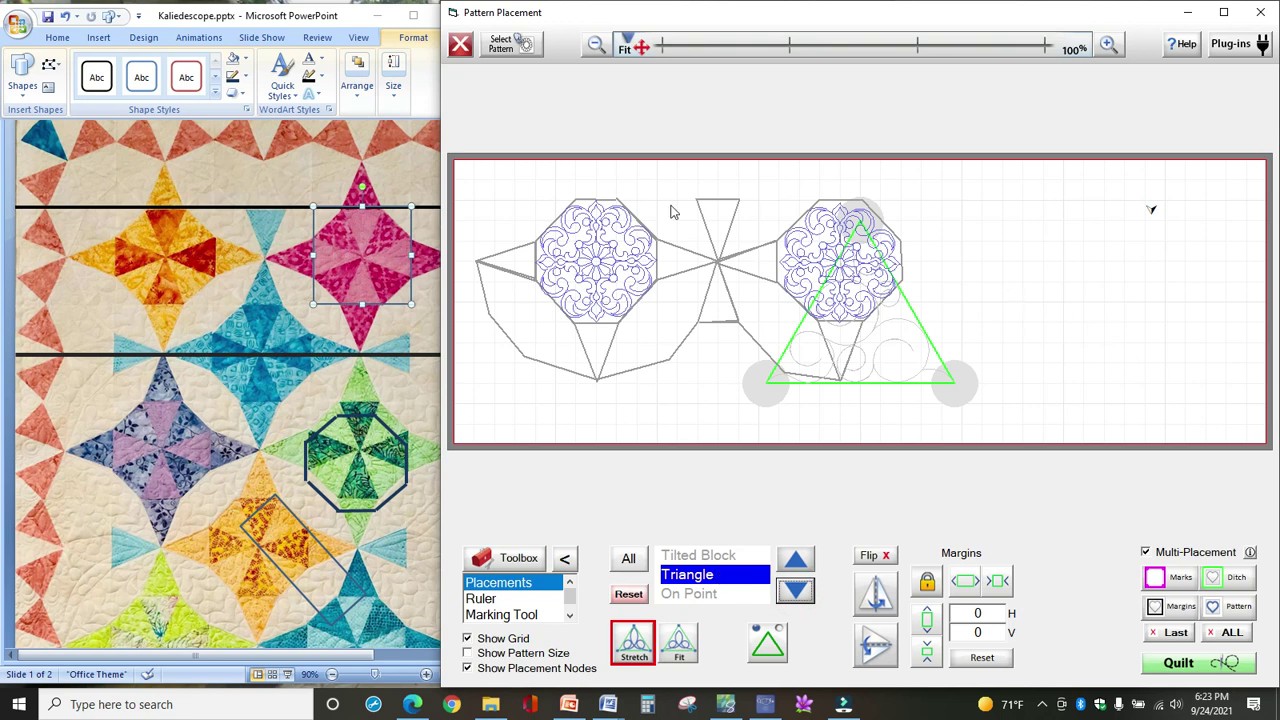
Fit the triangle pattern's three corners to the star point left of the first octagon, place it, and choose to place it again
click(478, 265)
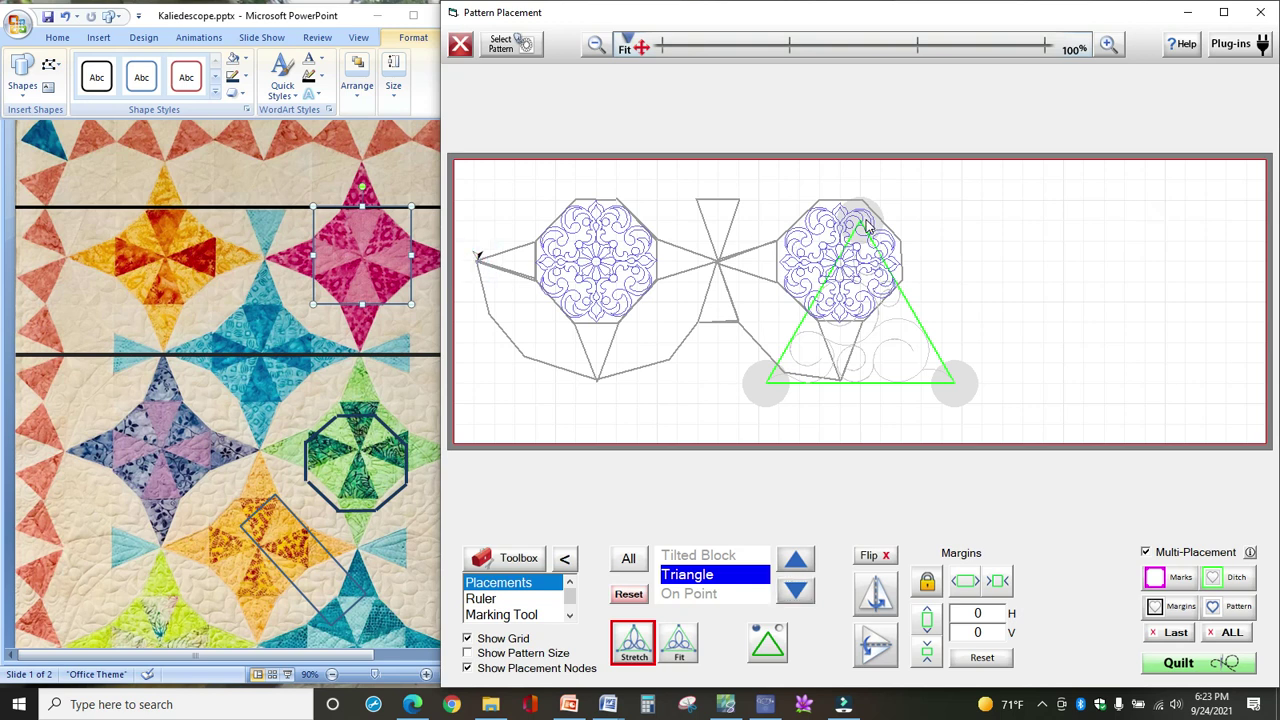
click(860, 230)
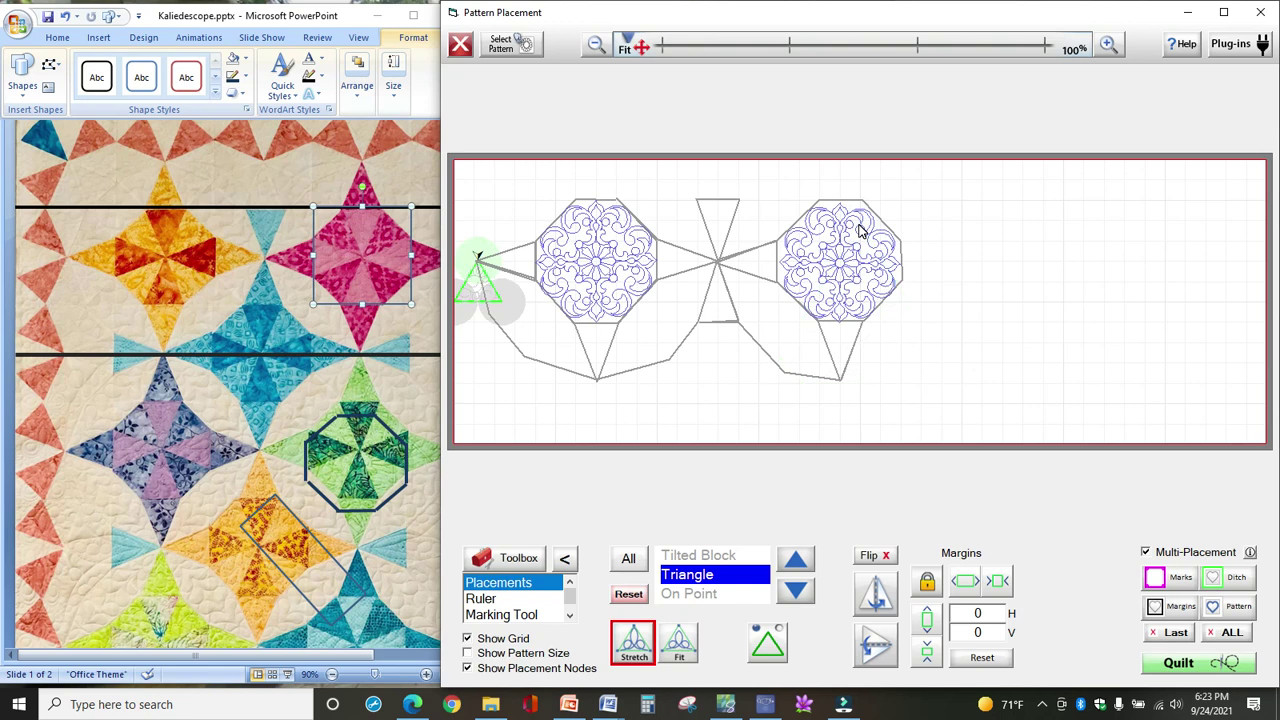
click(533, 245)
click(535, 246)
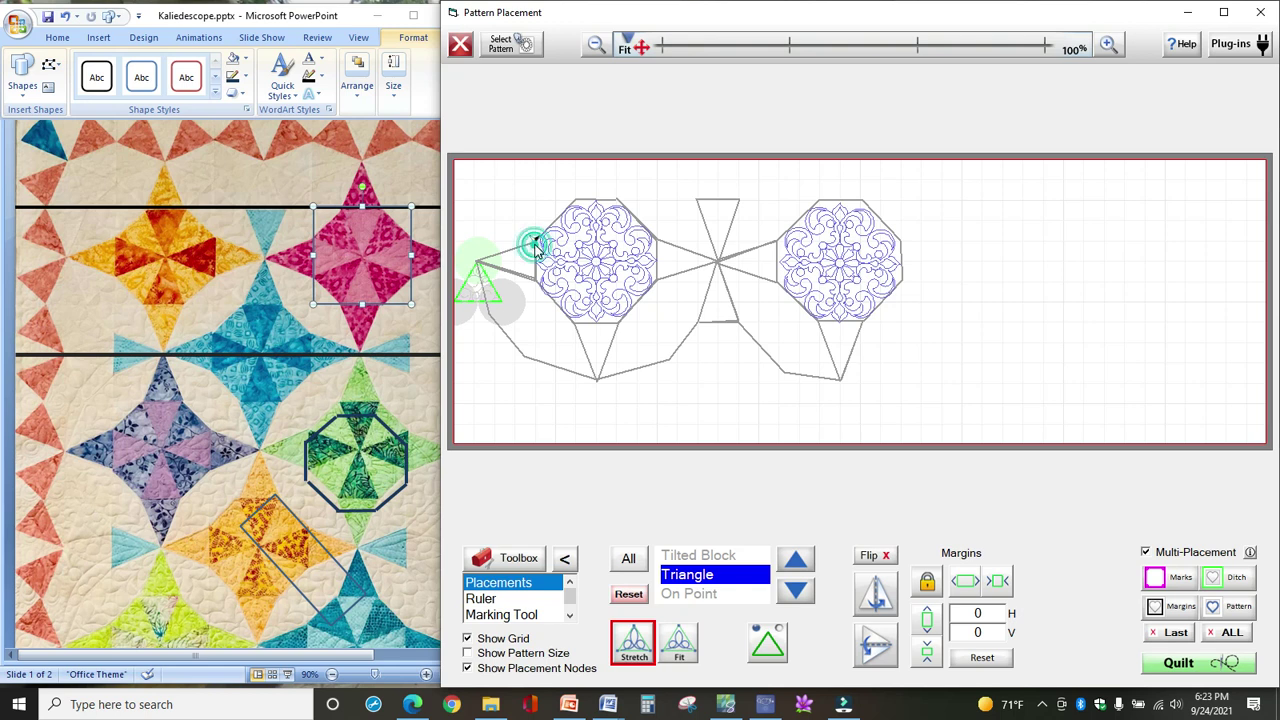
click(501, 297)
click(500, 295)
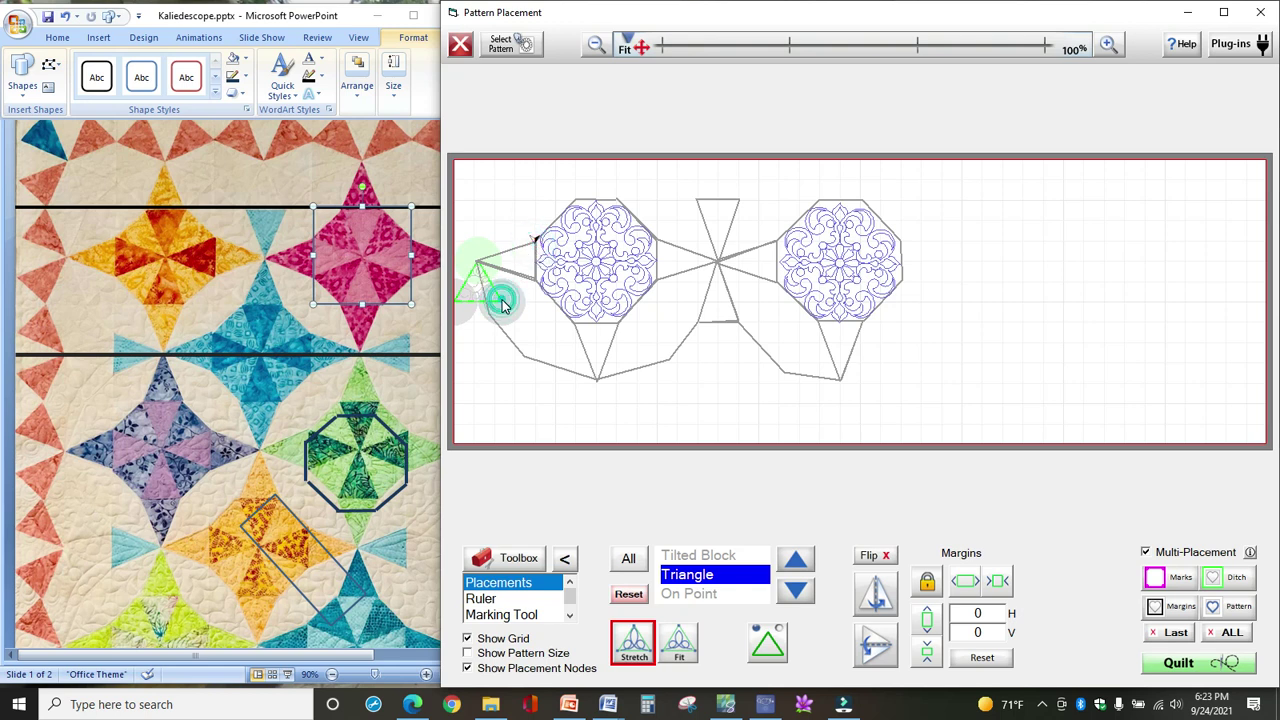
click(531, 279)
click(460, 310)
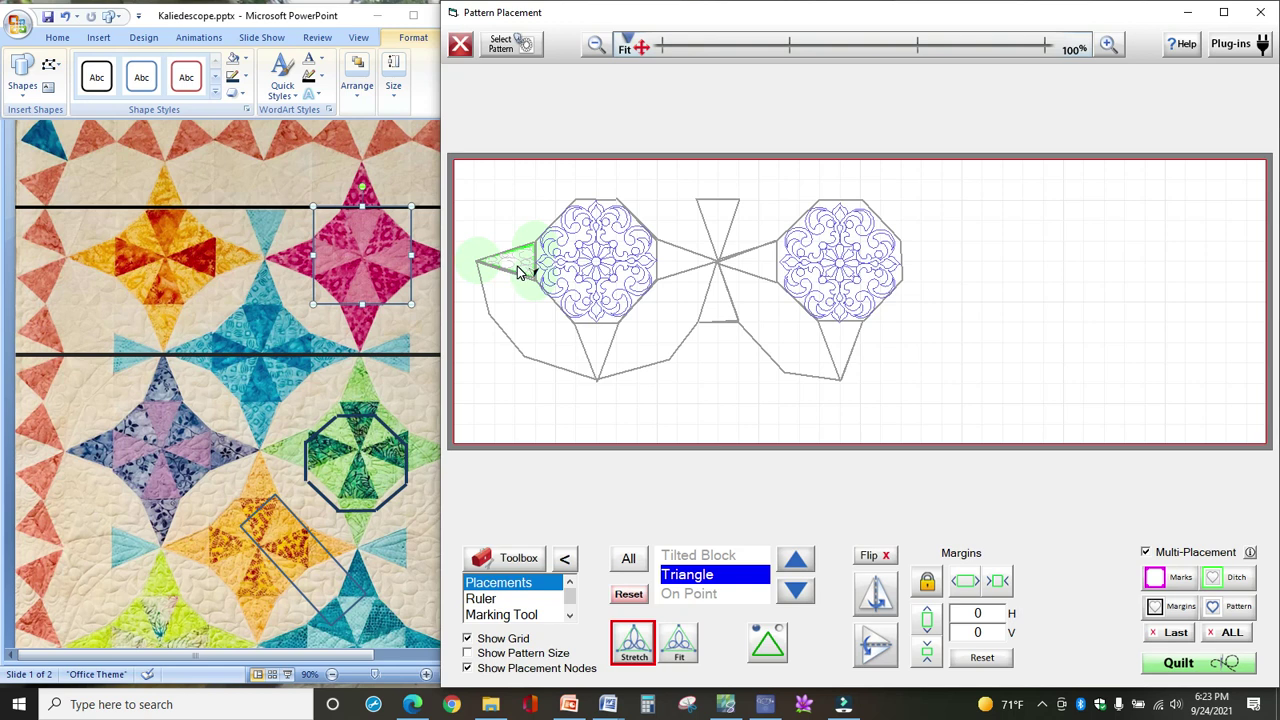
click(1214, 607)
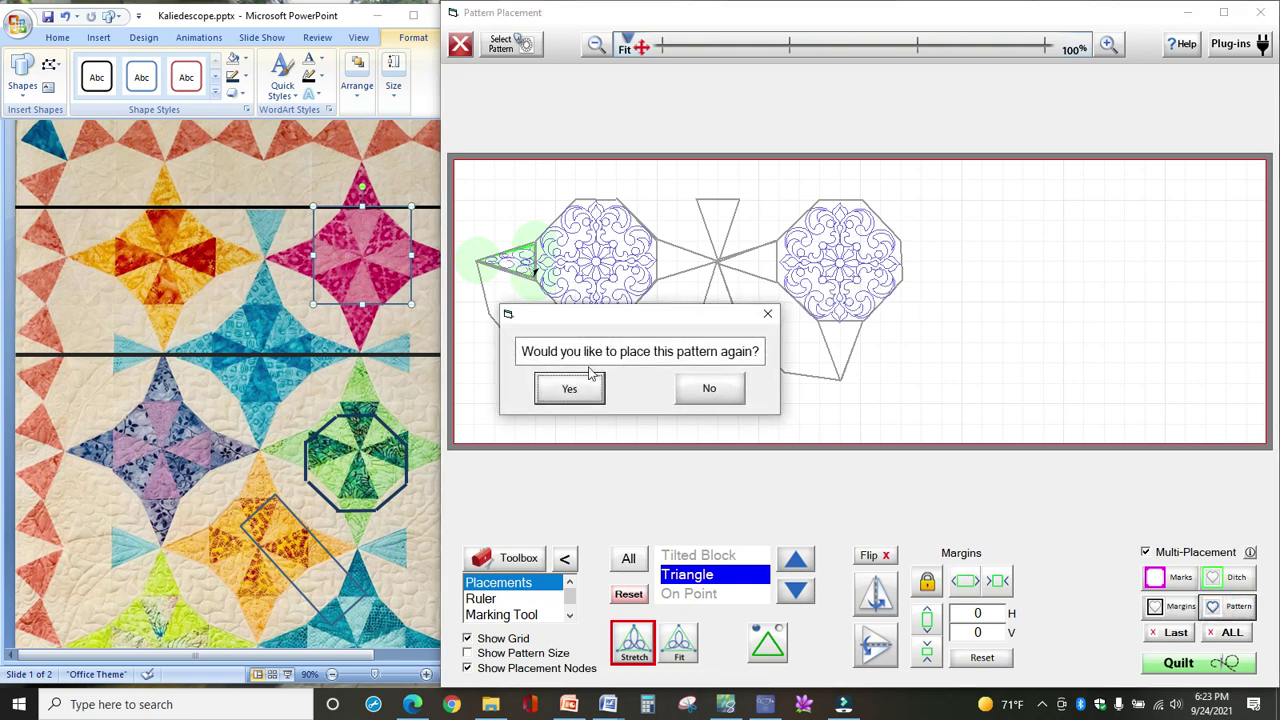
click(569, 390)
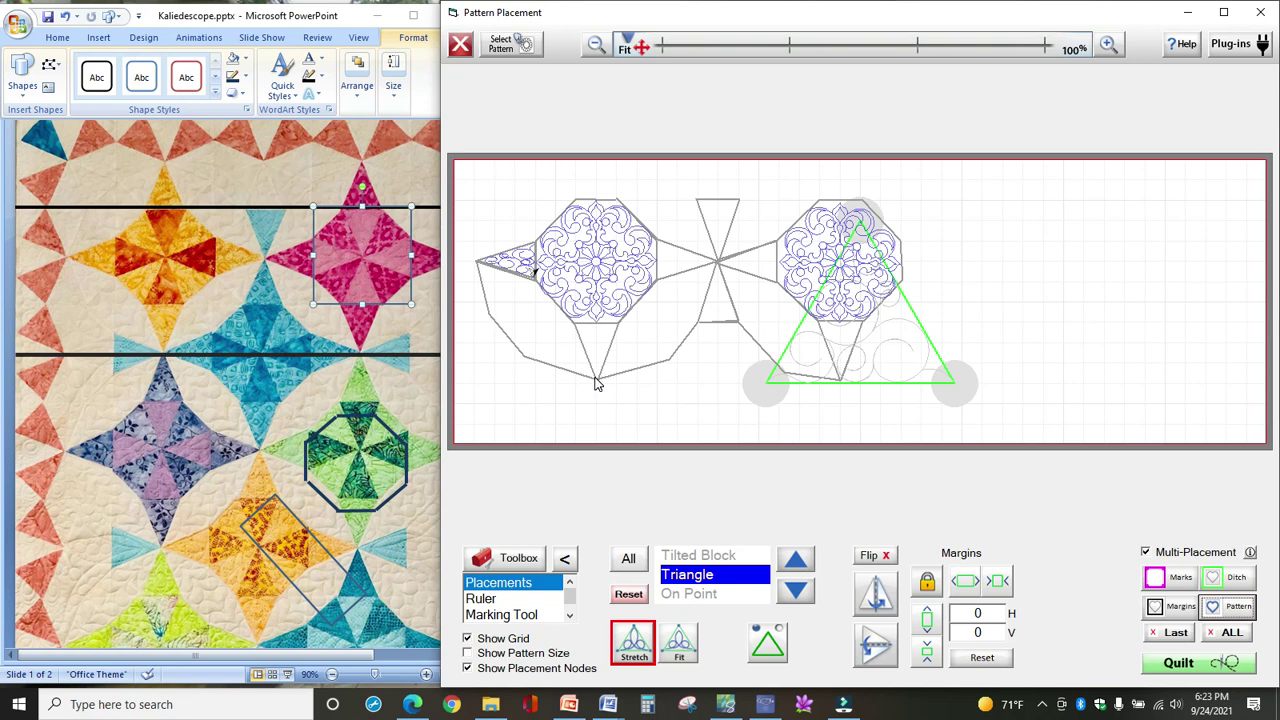
Fit the curls triangle's three corners to the star point below the first octagon, place it, and choose to place it again
click(597, 378)
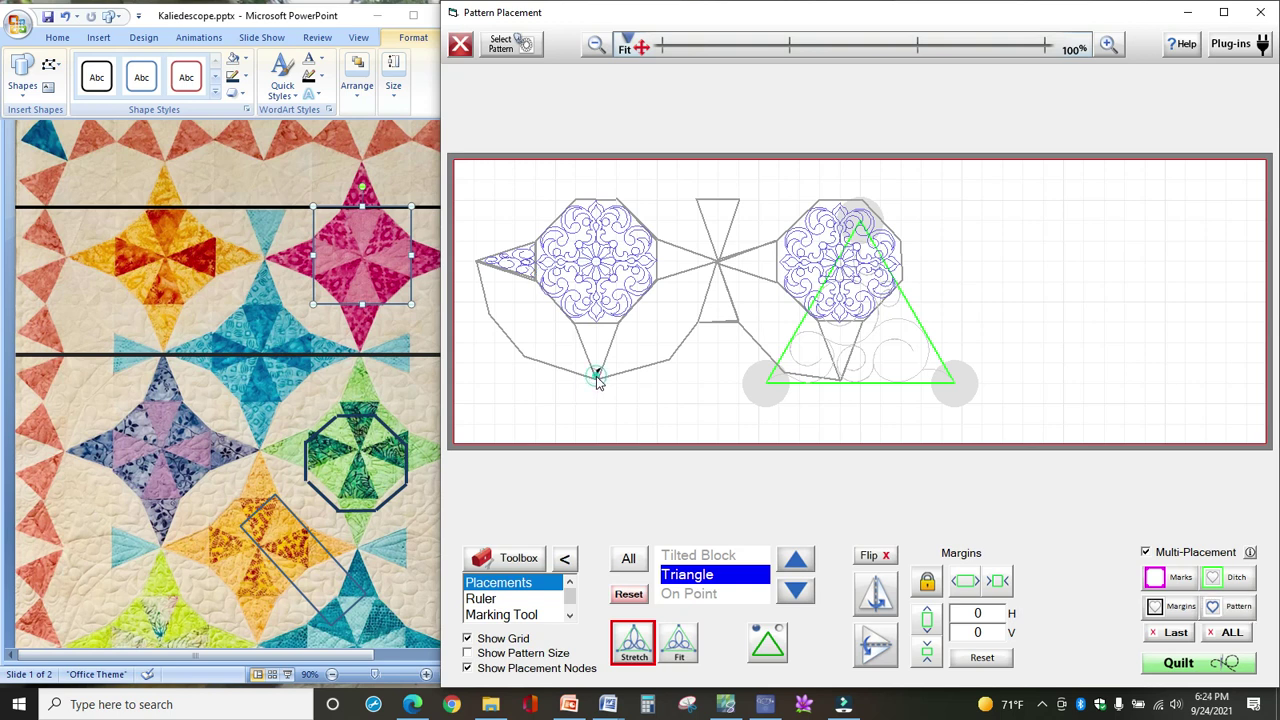
click(853, 218)
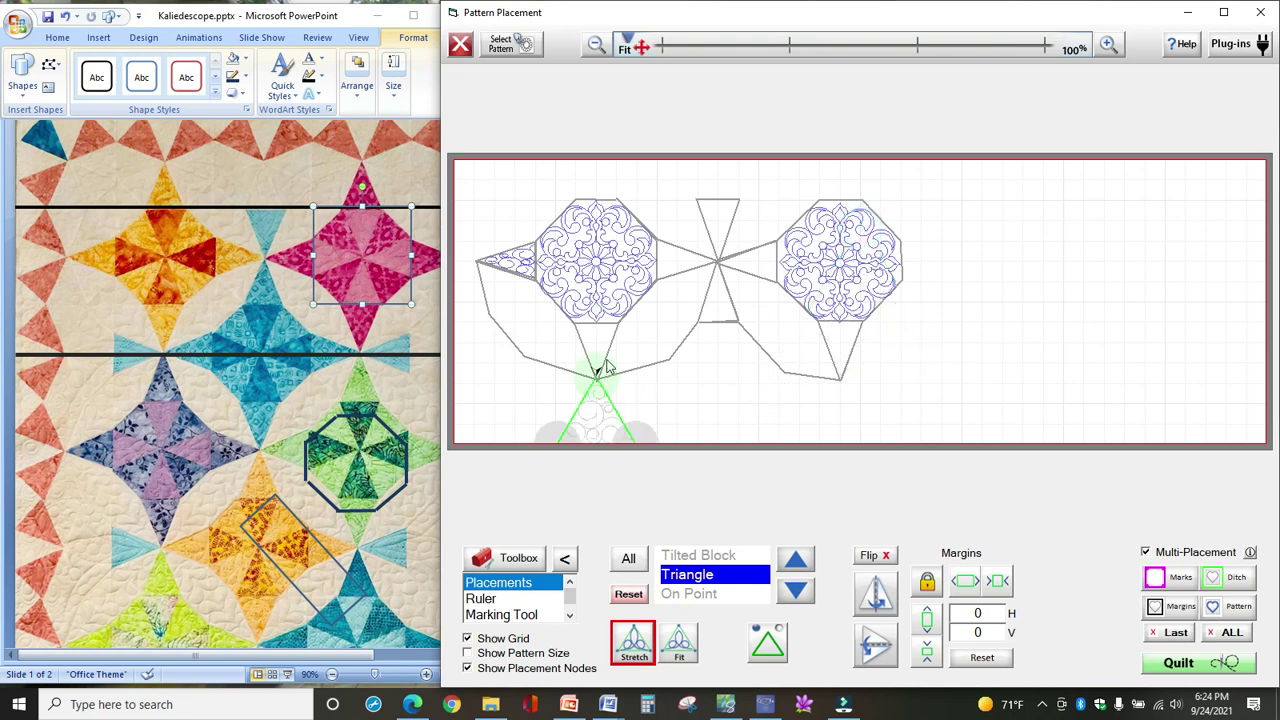
click(615, 321)
click(640, 433)
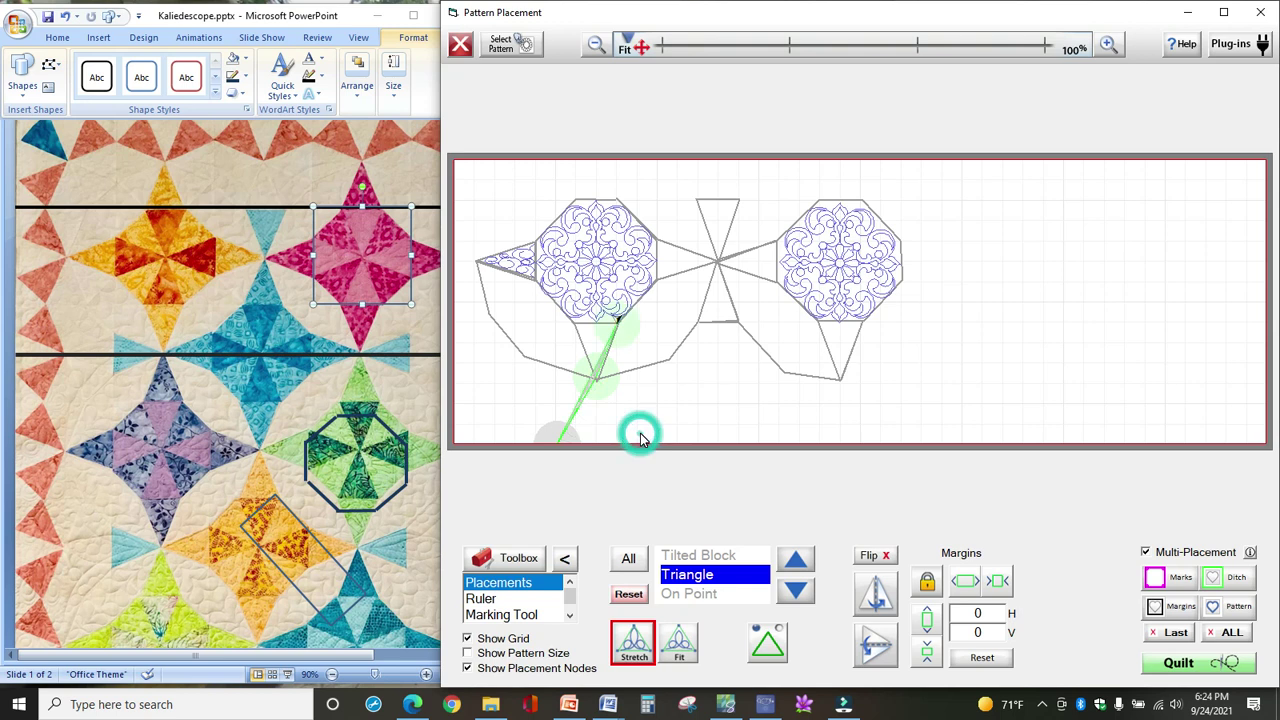
click(572, 322)
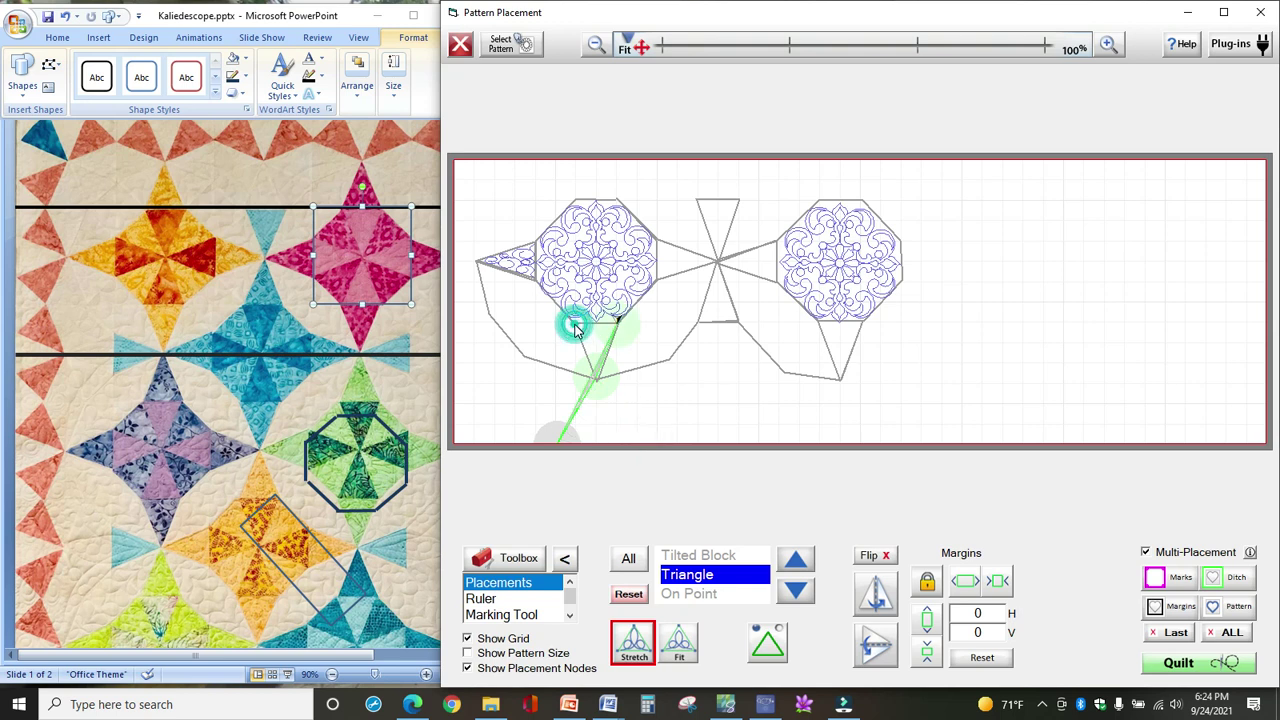
click(545, 440)
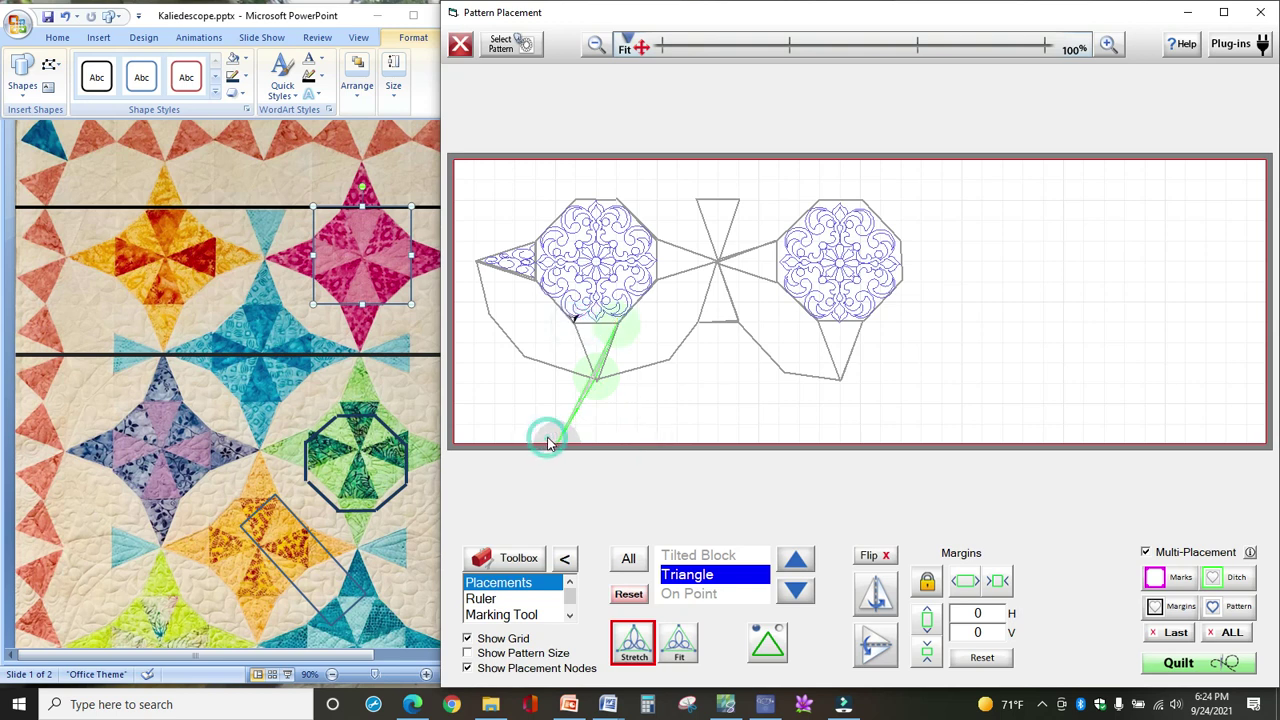
click(1215, 608)
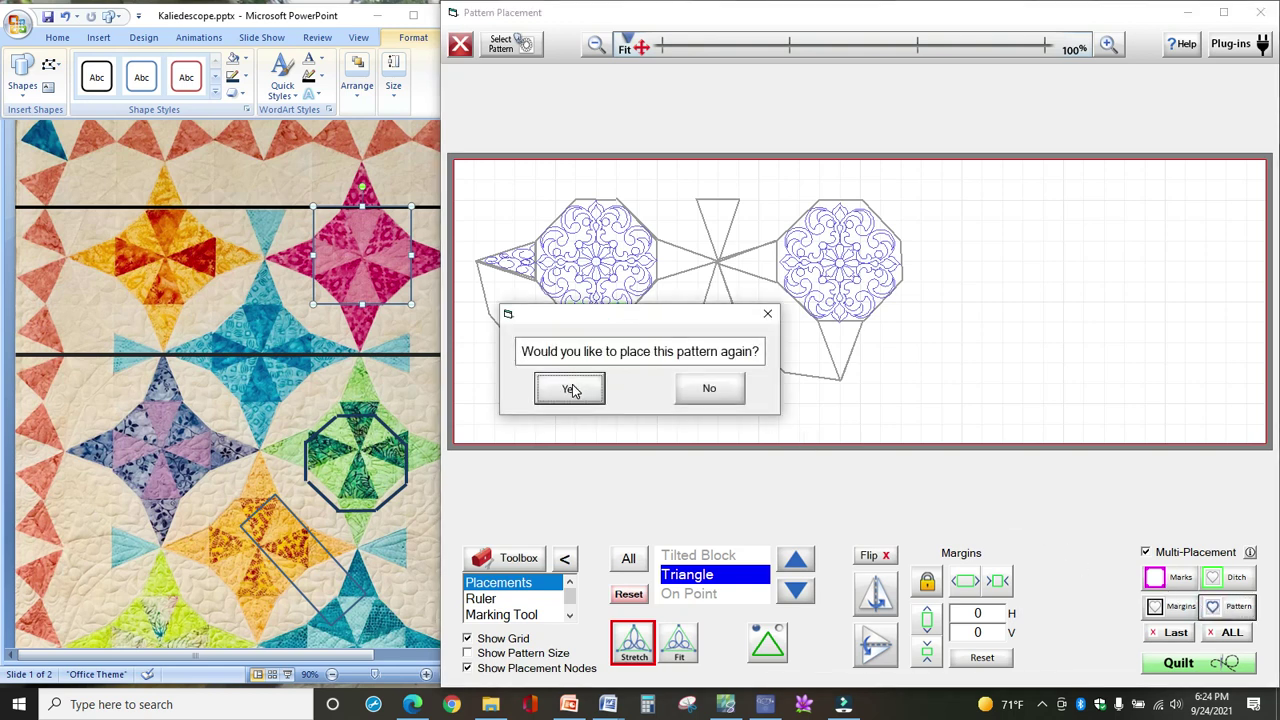
click(572, 389)
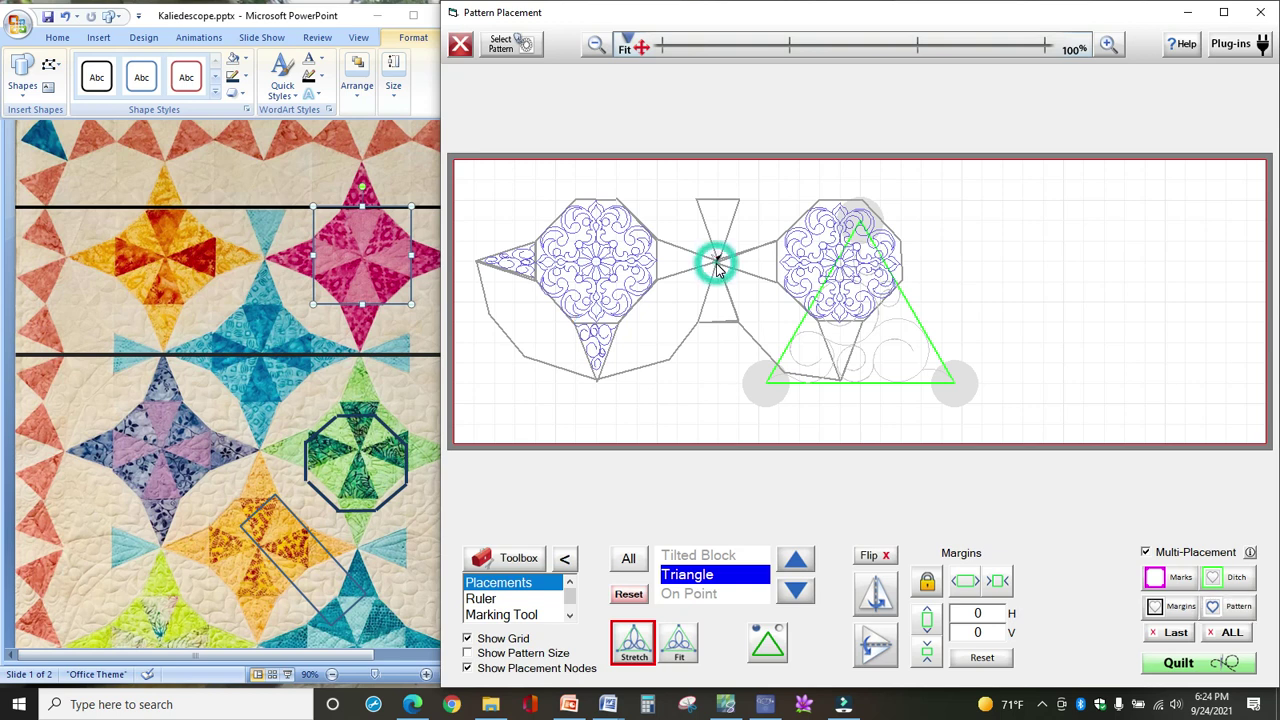
Fit the curls triangle to the lower triangle of the shape between the two octagons, place it, and decline placing it again
drag(855, 225, 717, 258)
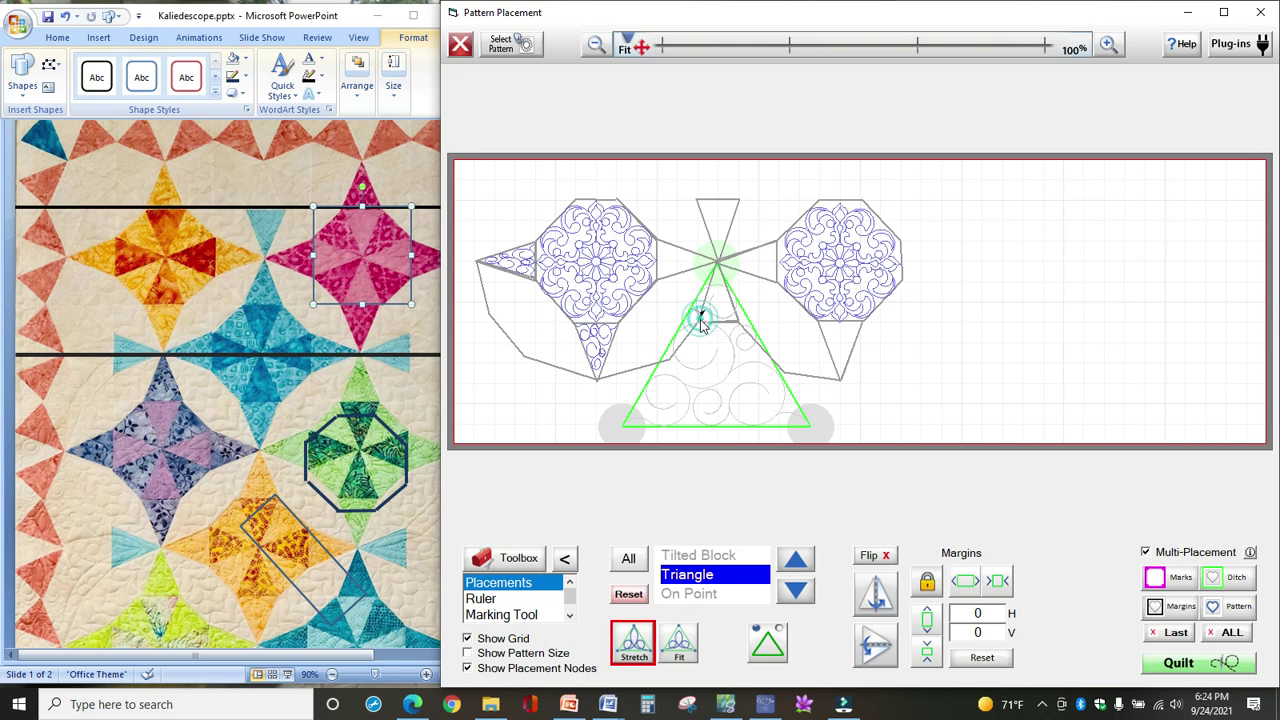
drag(622, 433, 736, 322)
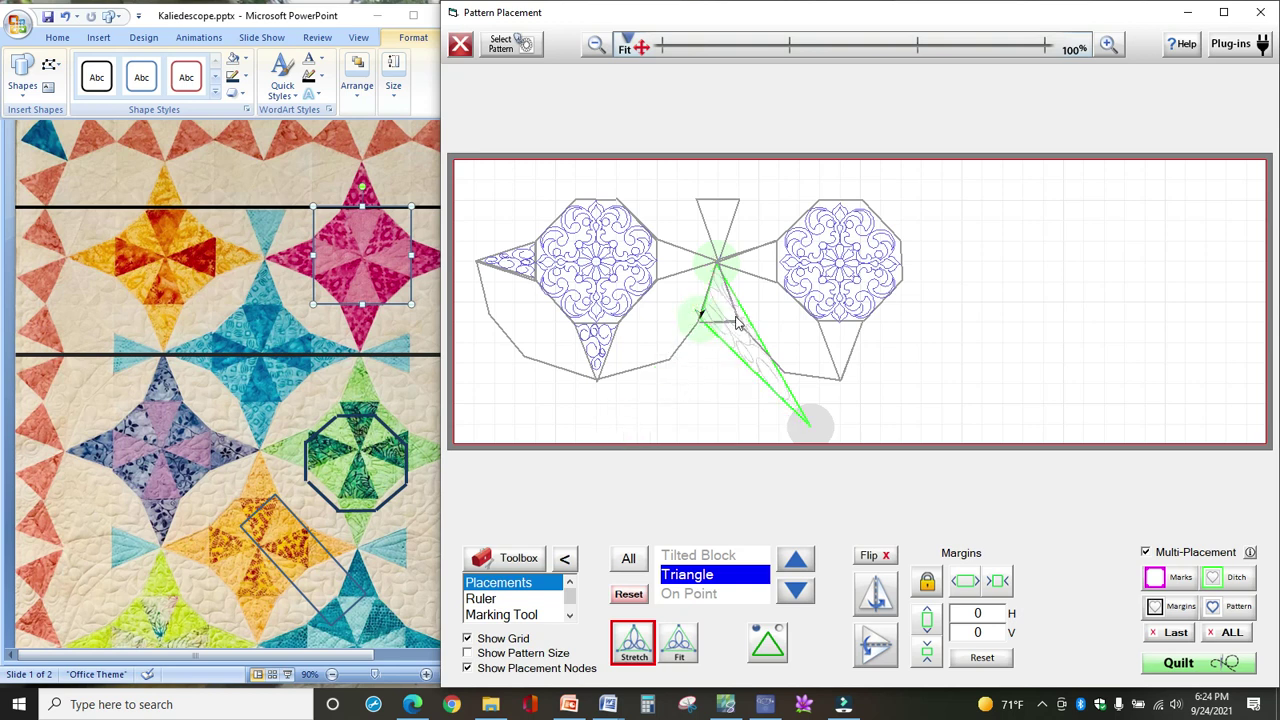
click(810, 433)
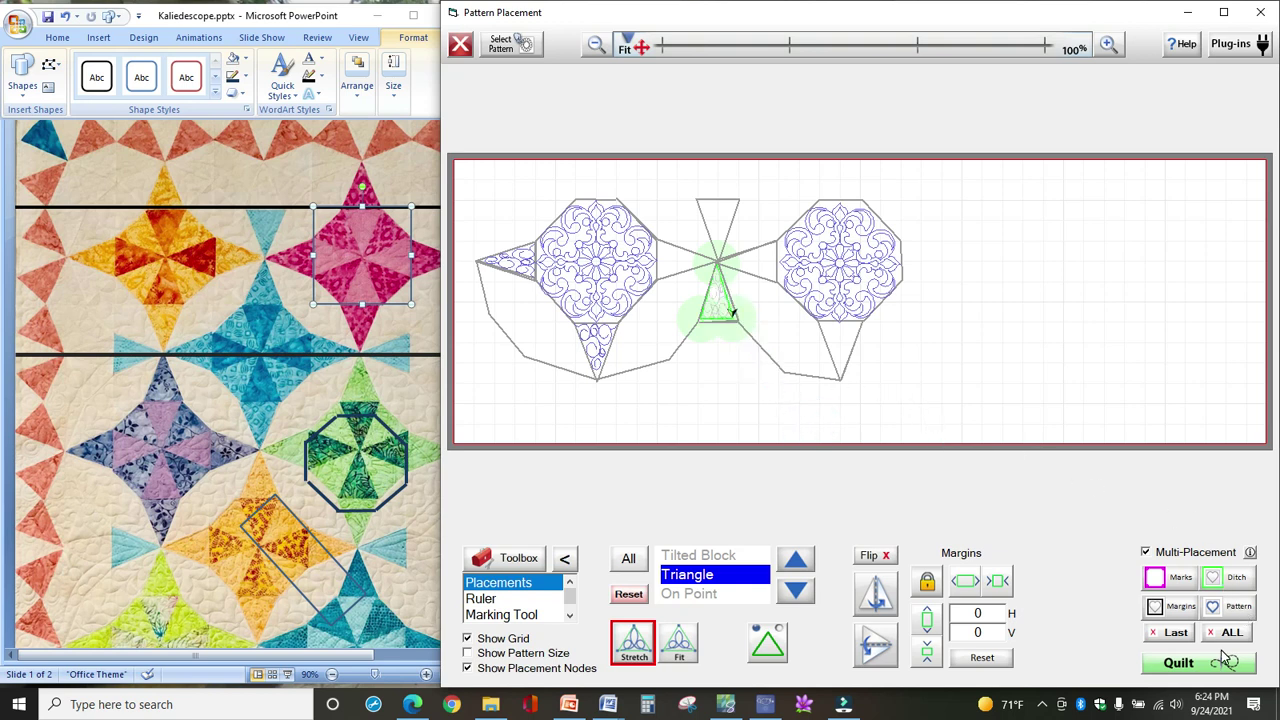
click(1237, 614)
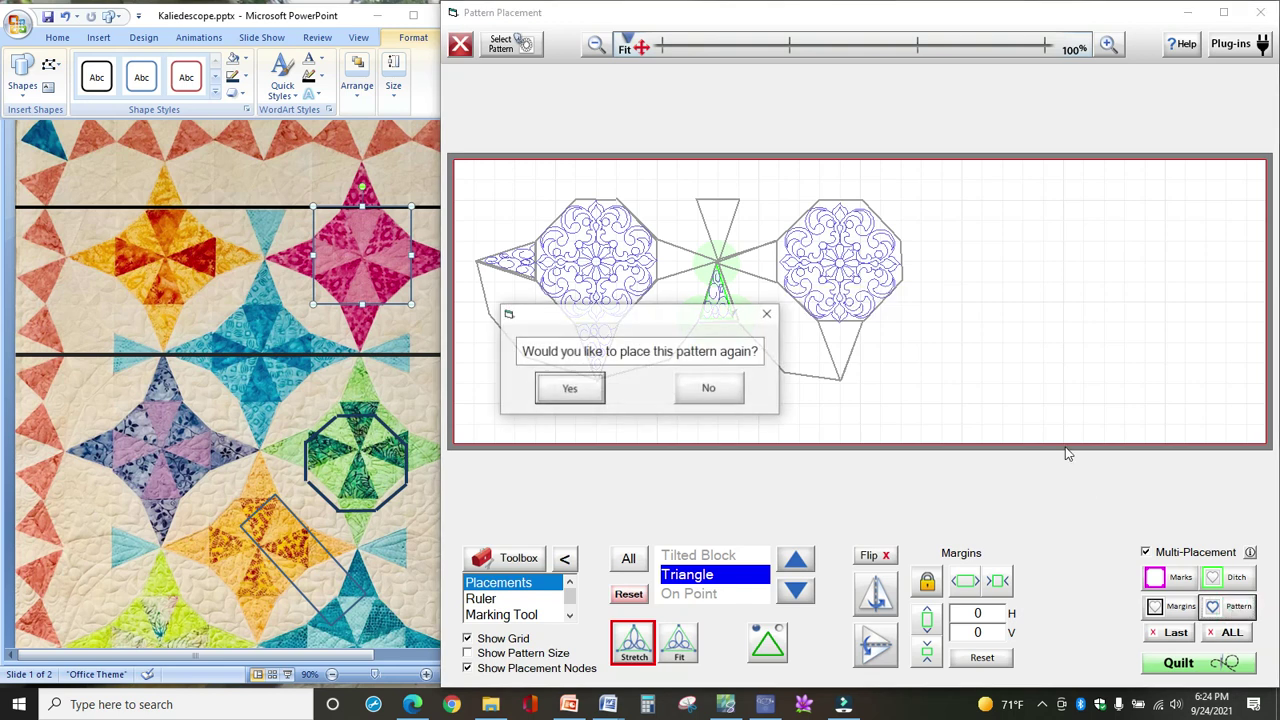
click(707, 390)
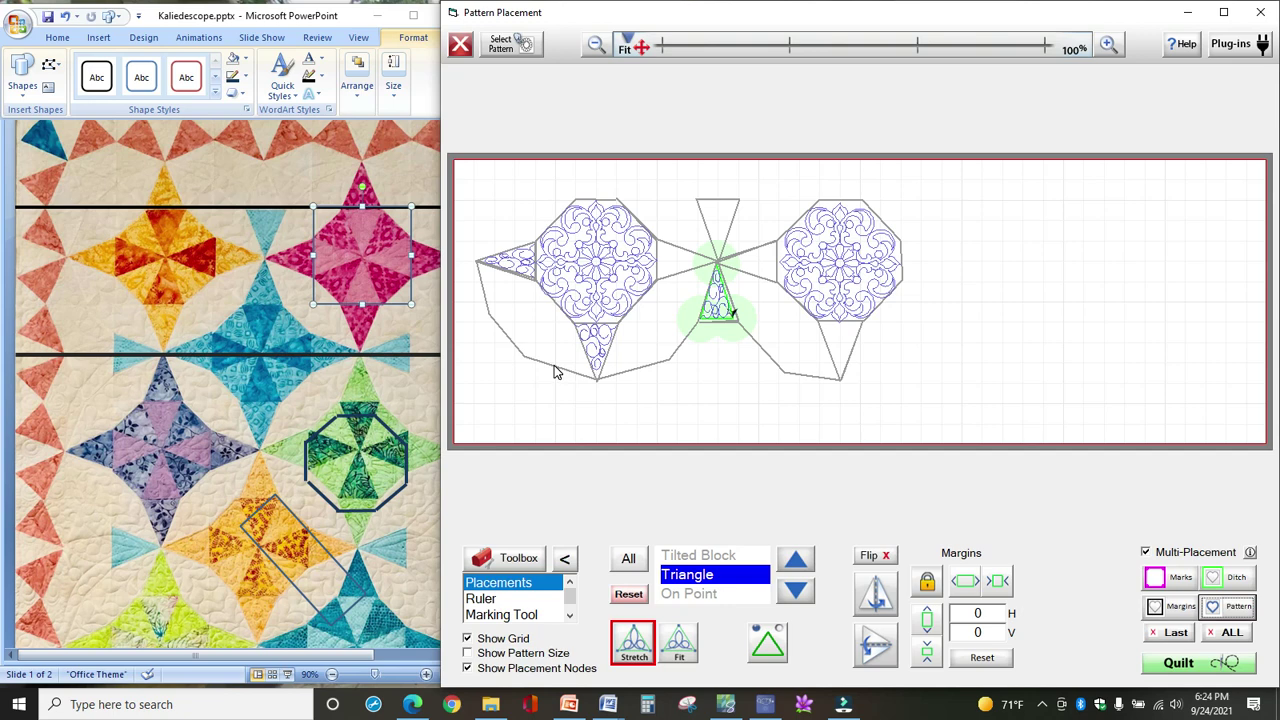
Load the long feather border pattern and set its placement type to Four Points
click(523, 54)
double_click(390, 249)
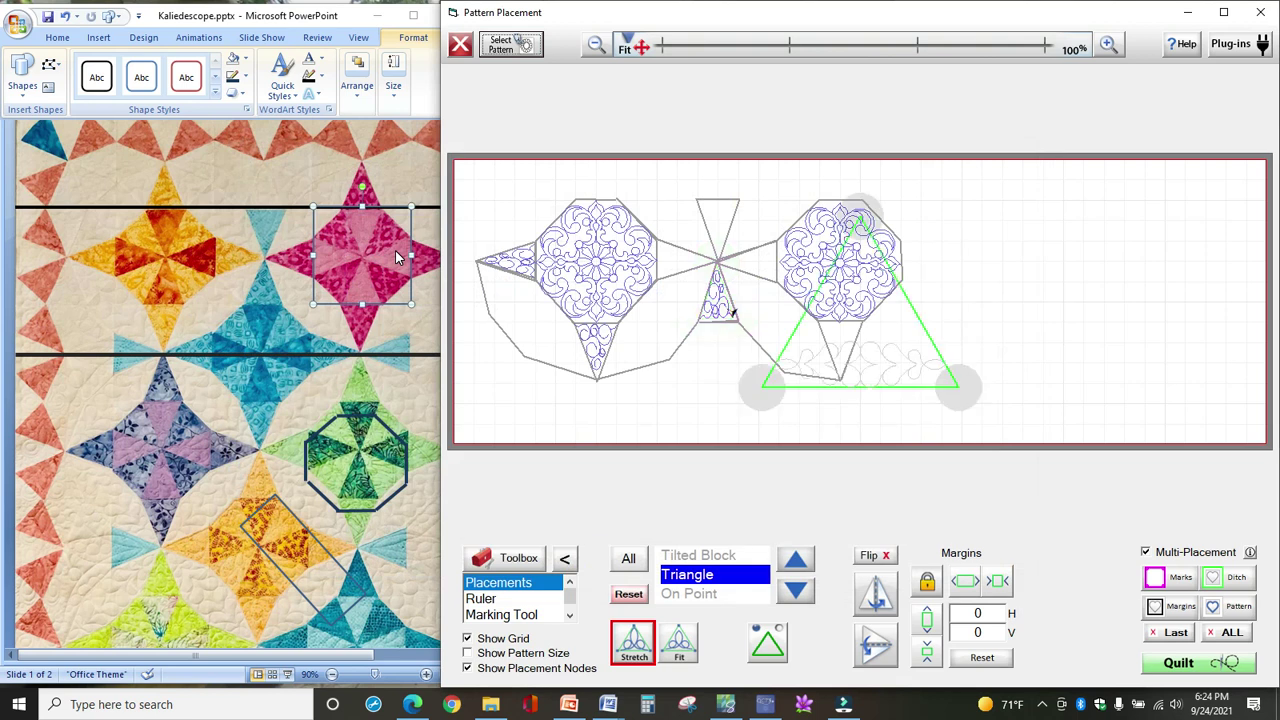
click(796, 562)
click(796, 562)
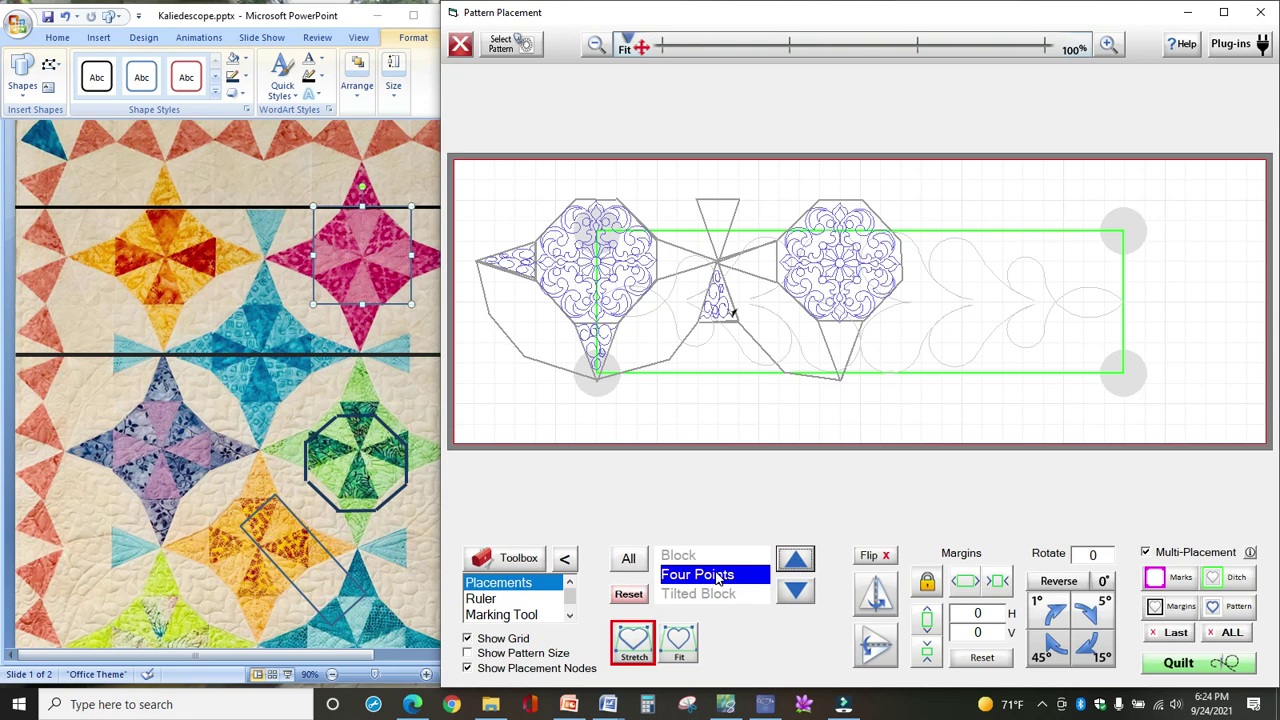
Move the feather pattern's upper-right corner to the empty upper-right area of the quilt space, clear of the first octagon
click(1222, 190)
click(1124, 237)
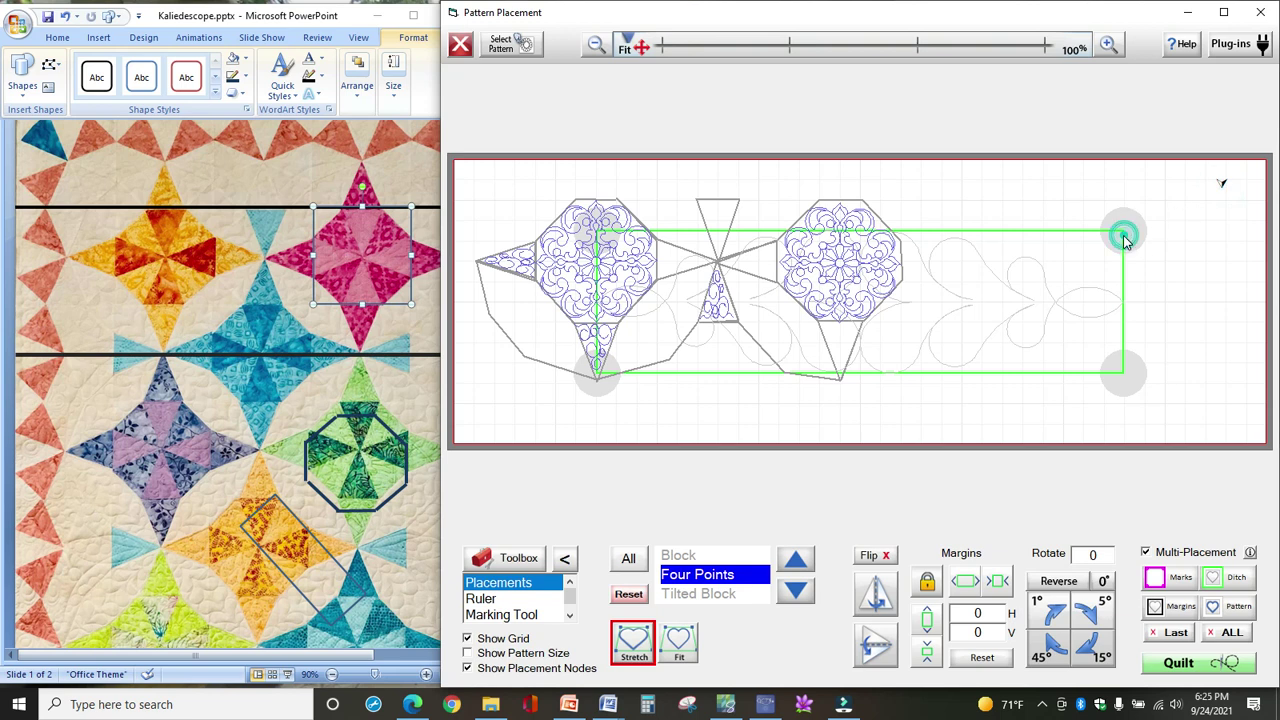
click(1124, 239)
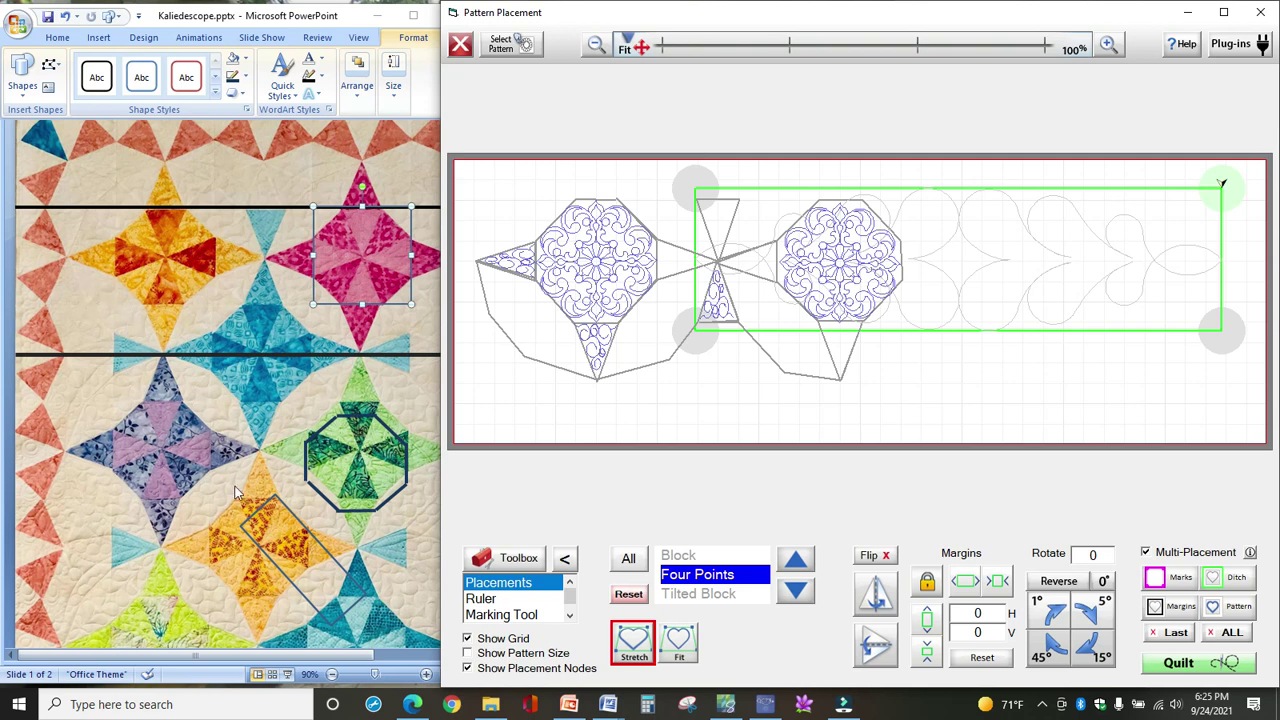
In the PowerPoint reference, move the tilted rectangle over the background area below-left of the upper-left star, then return to Pattern Placement
click(258, 516)
drag(258, 516, 67, 259)
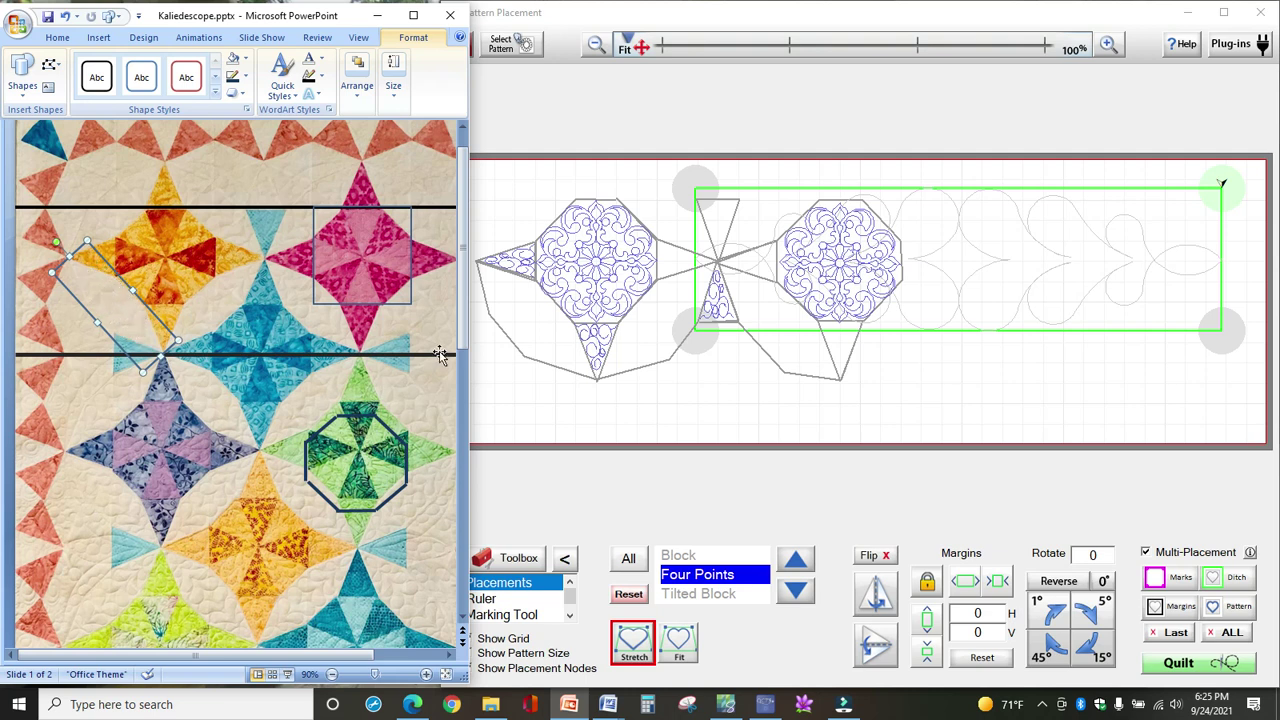
click(643, 90)
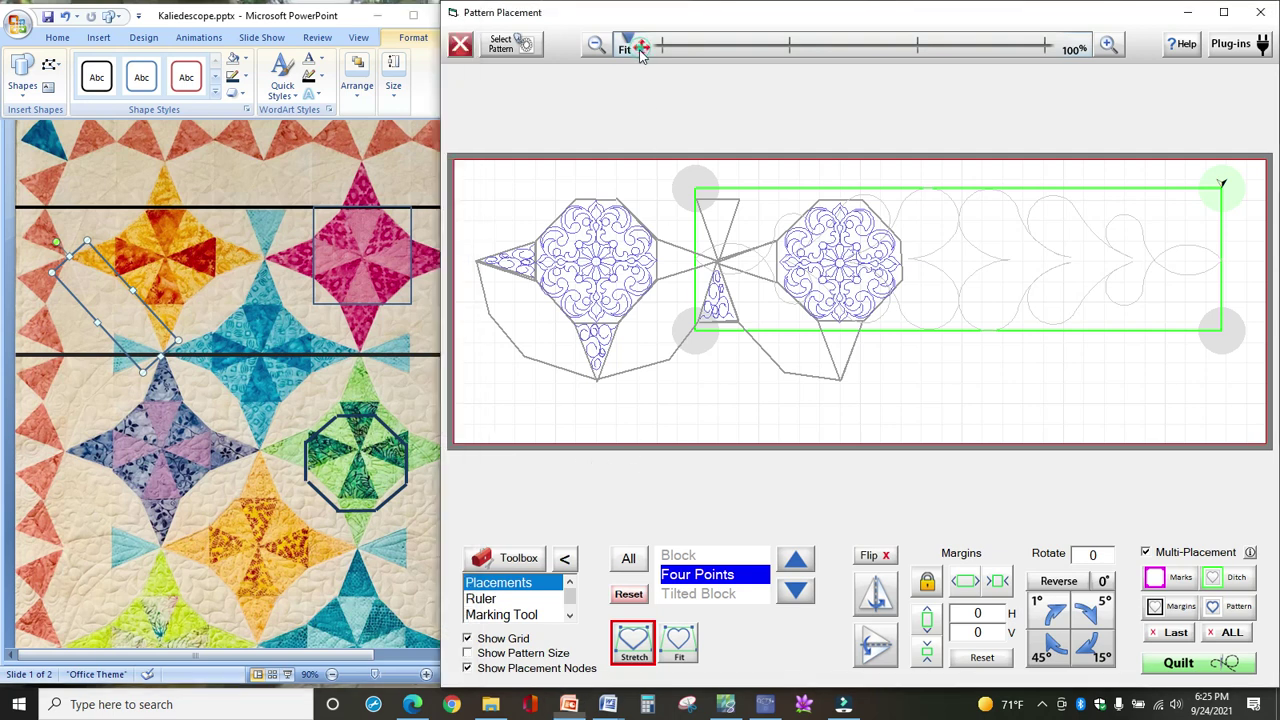
Fit the feather pattern's two left corners around the outer tip of the star point left of the first octagon
click(497, 249)
click(699, 194)
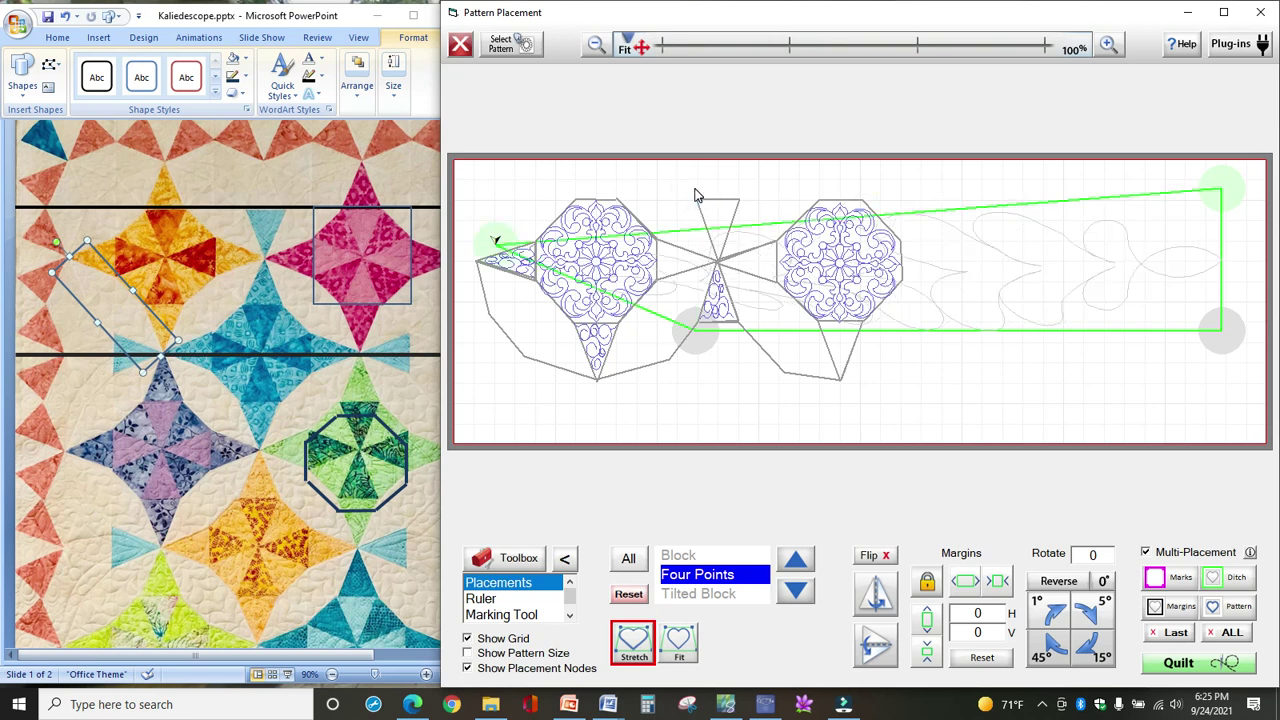
click(460, 274)
click(690, 338)
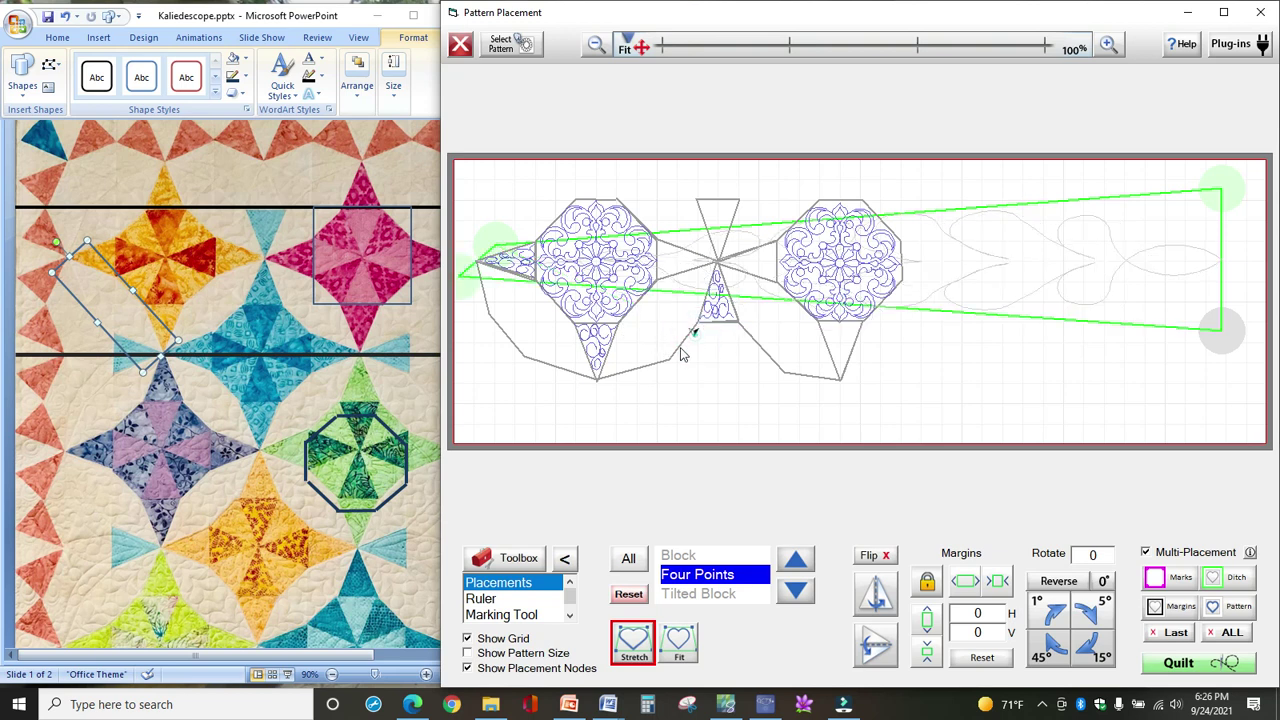
Fit the feather pattern's two right corners around the star point below the first octagon, forming a tilted rectangle
click(601, 350)
click(566, 399)
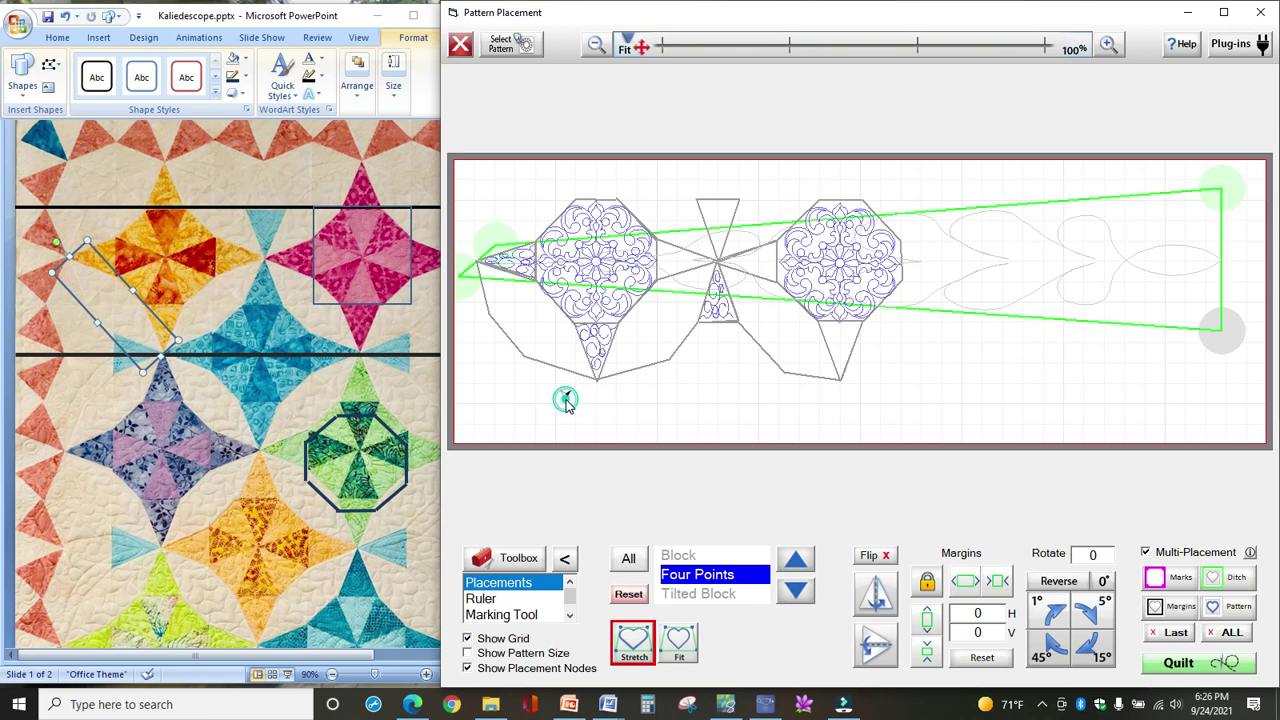
click(1226, 333)
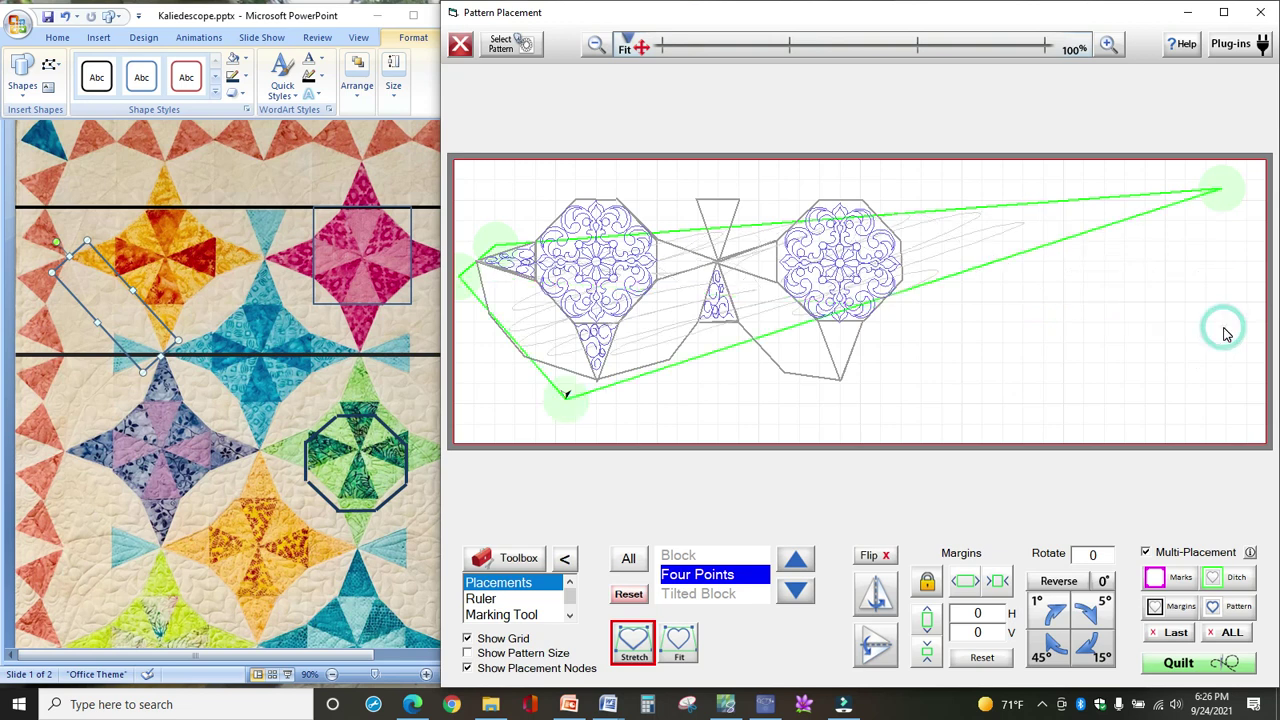
click(607, 350)
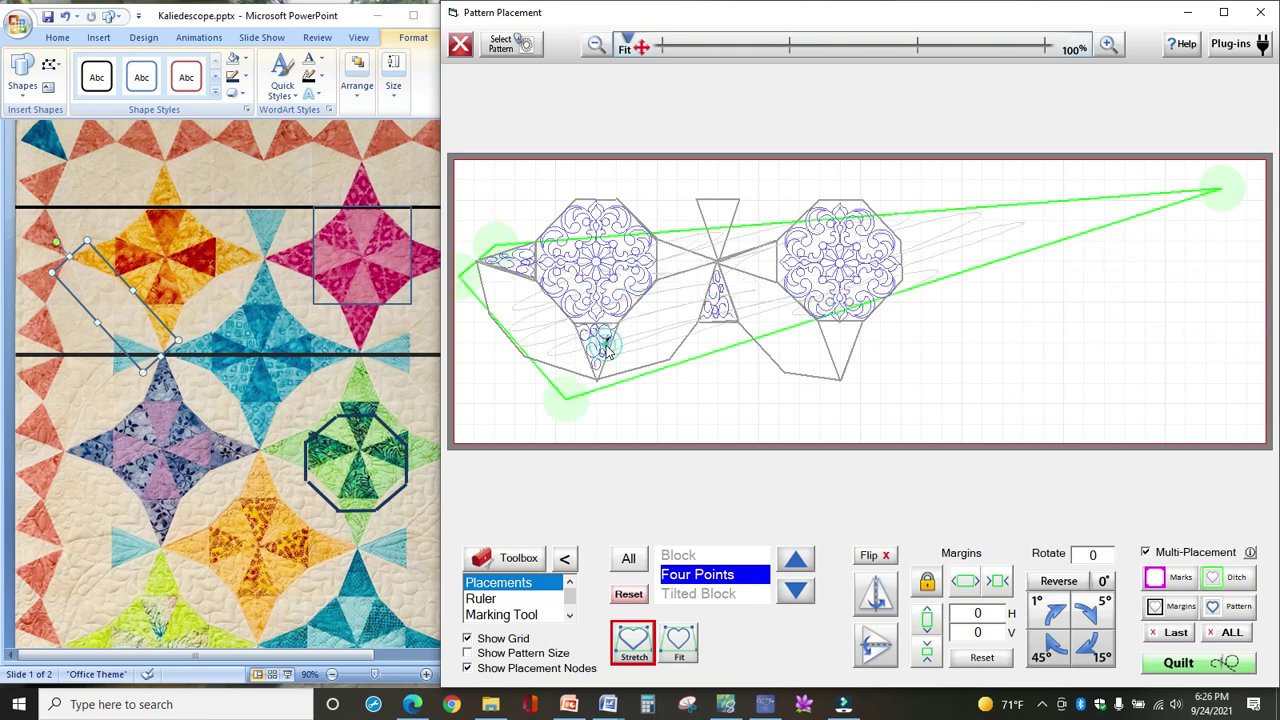
click(607, 351)
click(1230, 195)
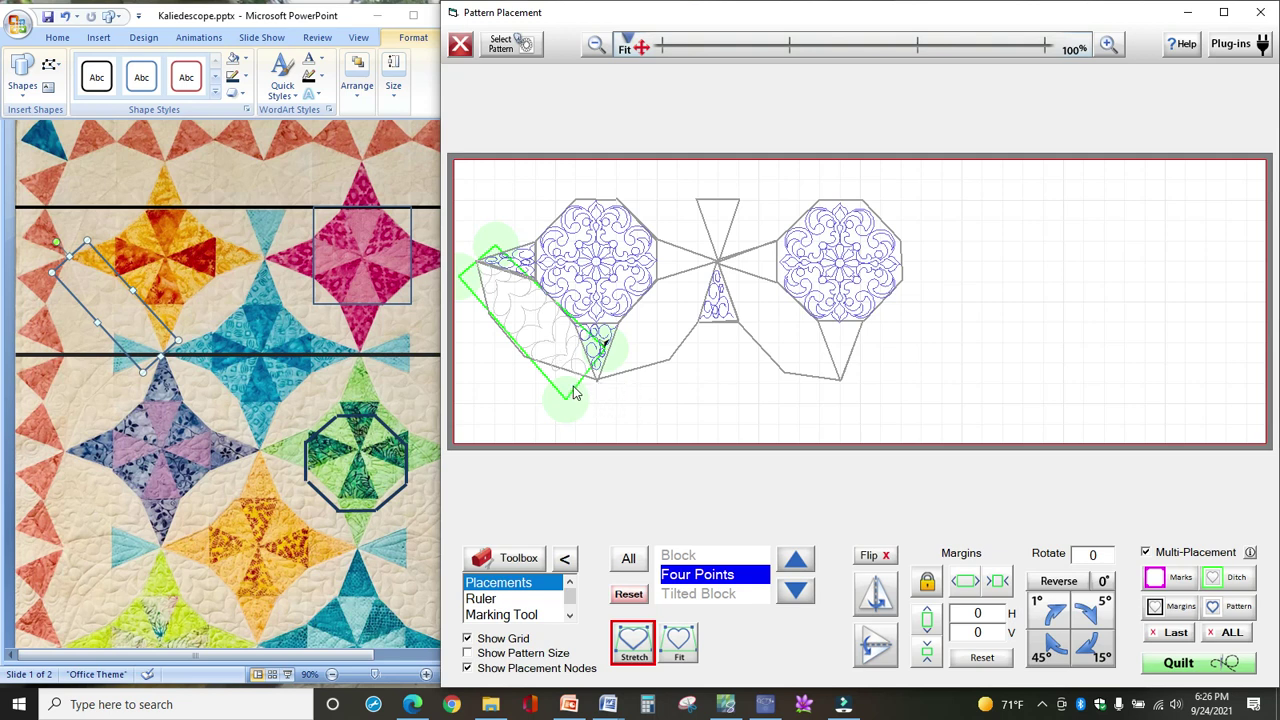
Adjust the tilted feather's lower-right corner to suit the curved background area, place the pattern, and choose to place it again
drag(603, 344, 586, 390)
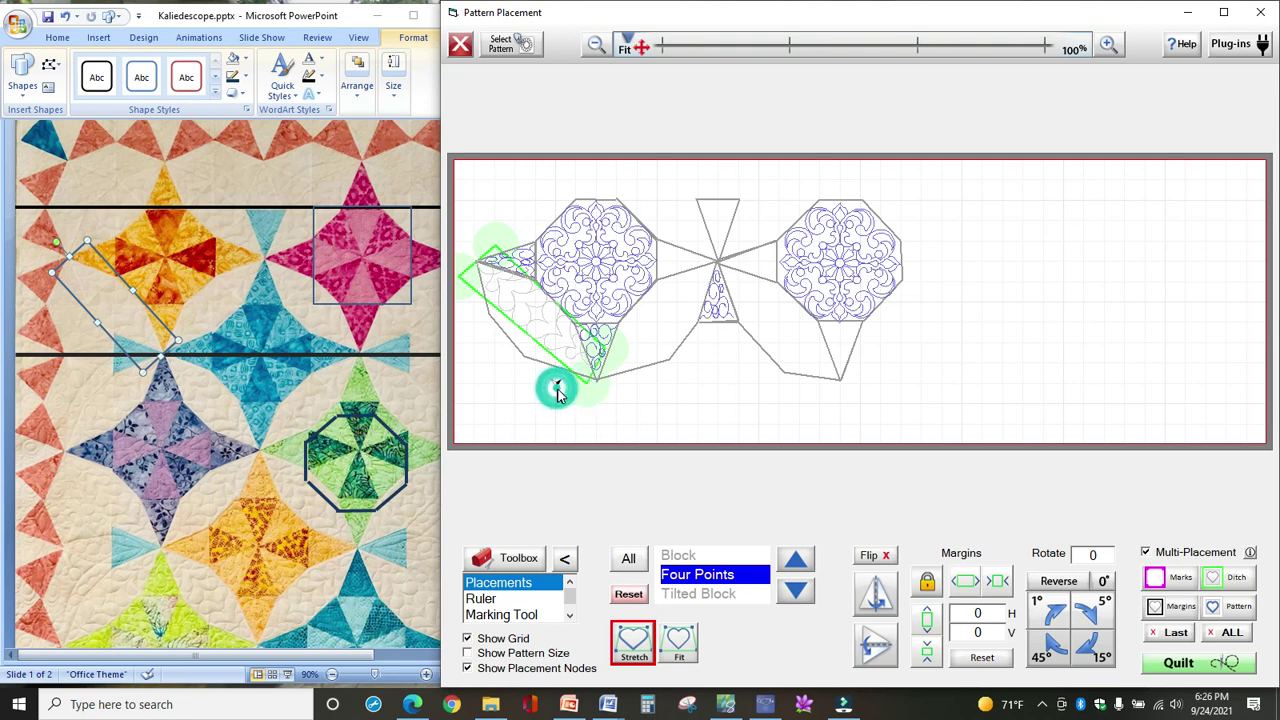
drag(580, 381, 571, 390)
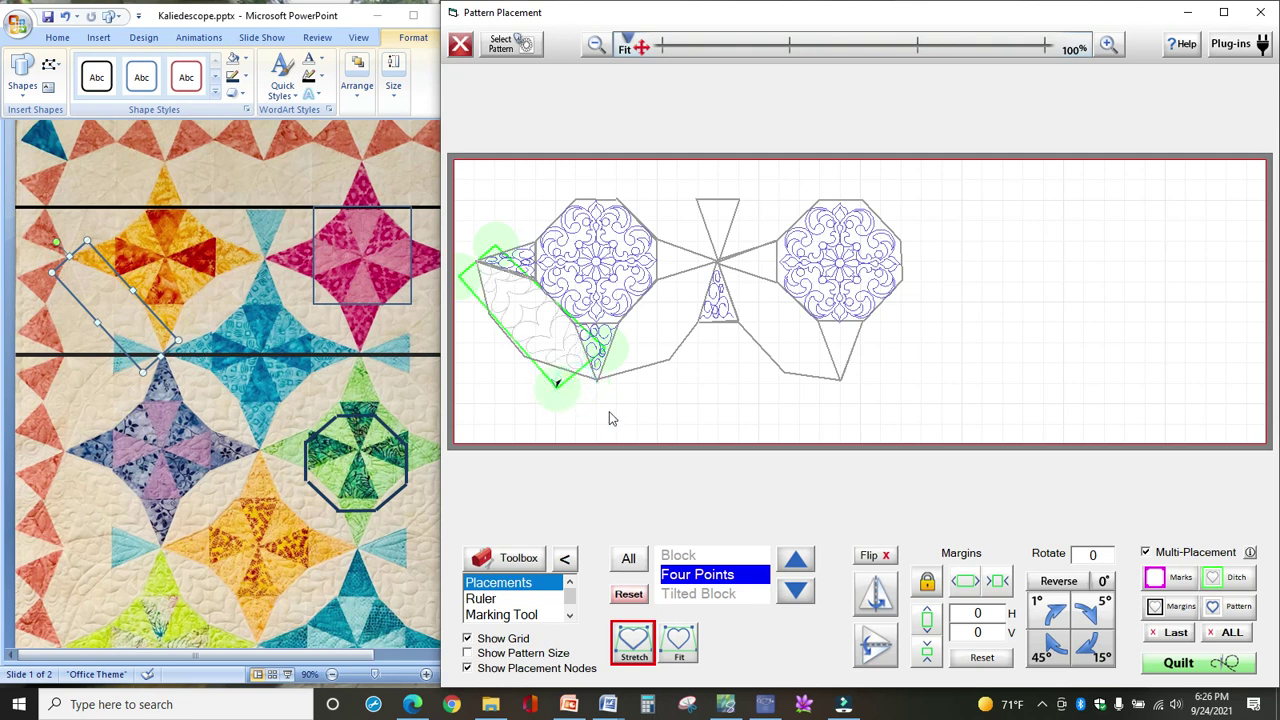
click(1226, 612)
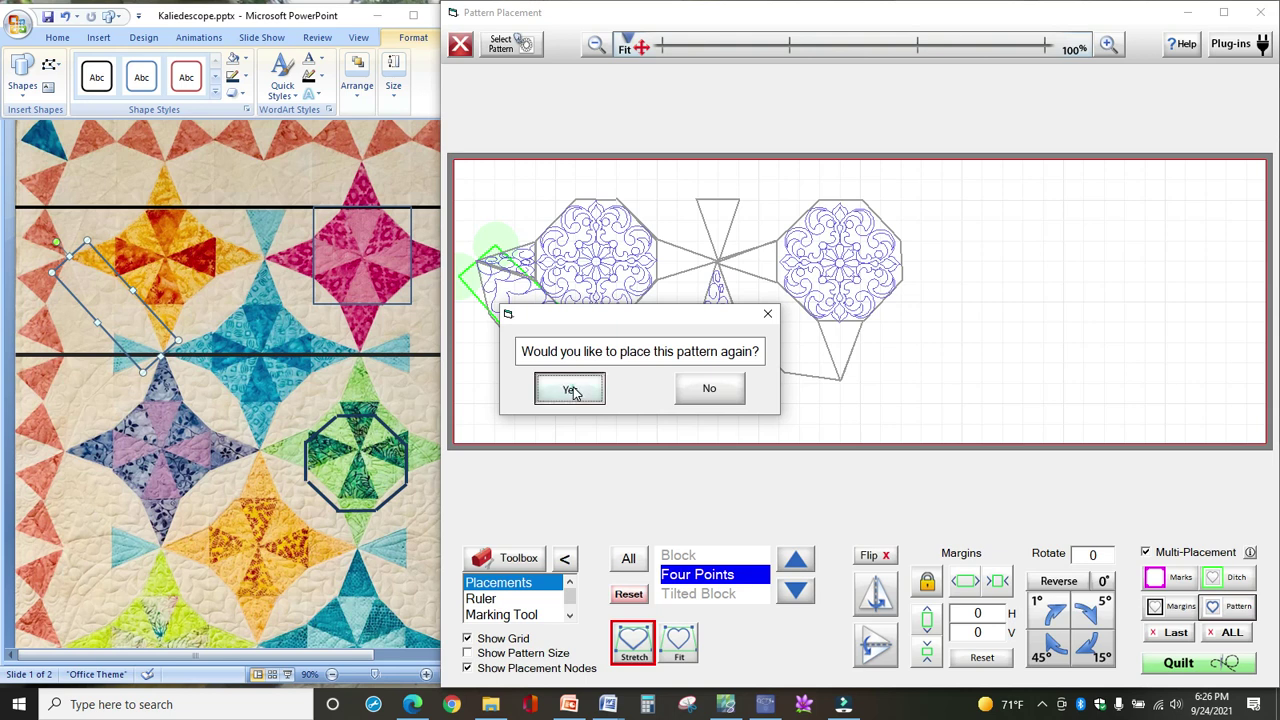
click(572, 390)
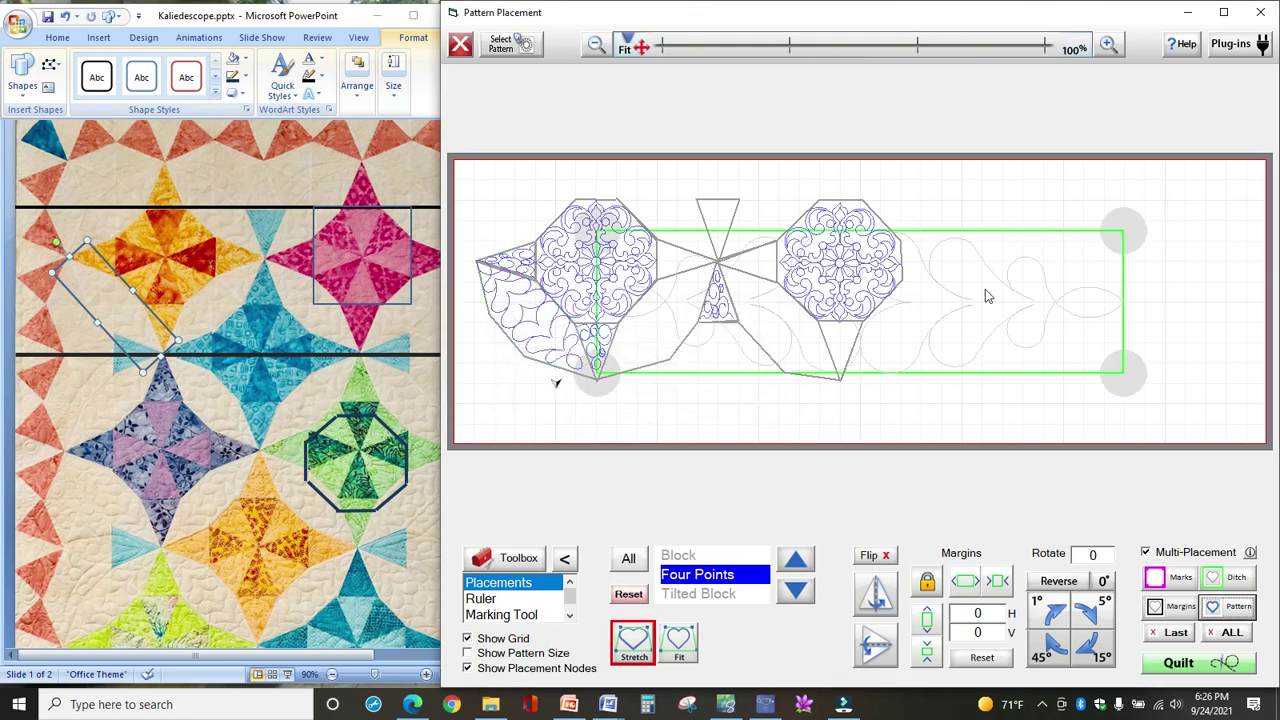
Shift the new feather pattern's upper-right, lower-left and upper-left corners into the empty area right of the second octagon
click(1241, 179)
click(1120, 243)
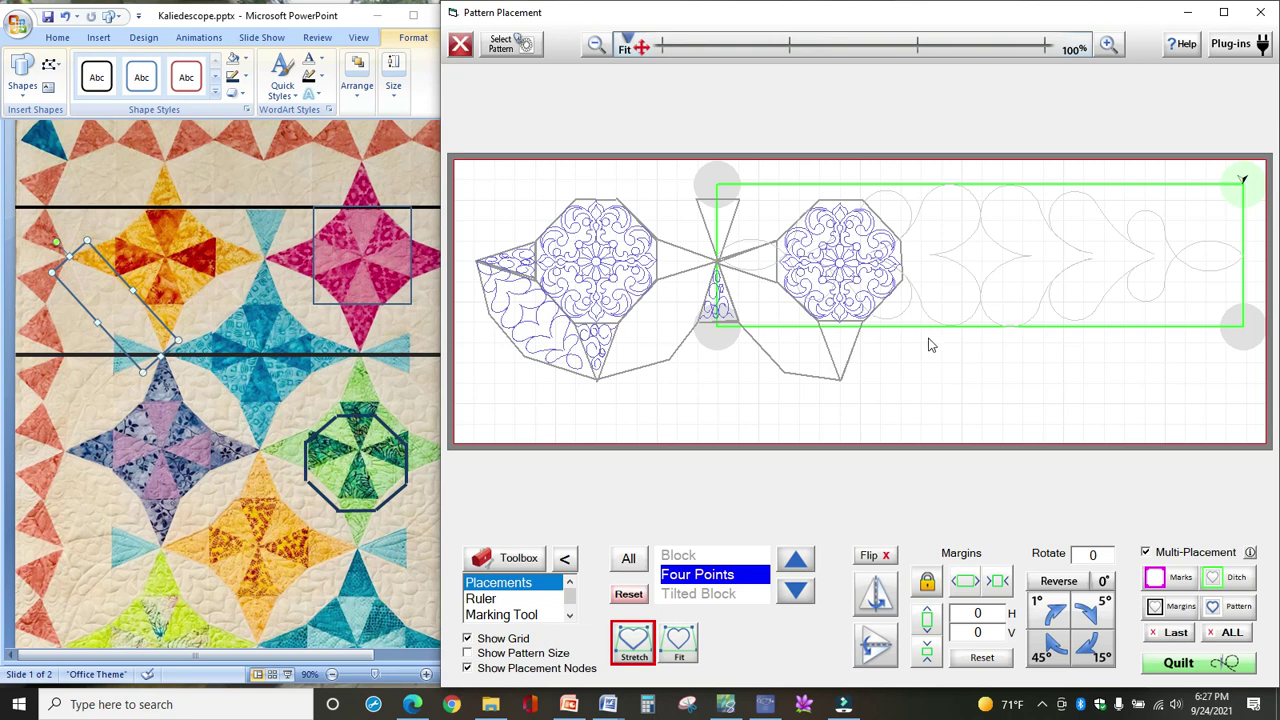
click(716, 326)
click(881, 170)
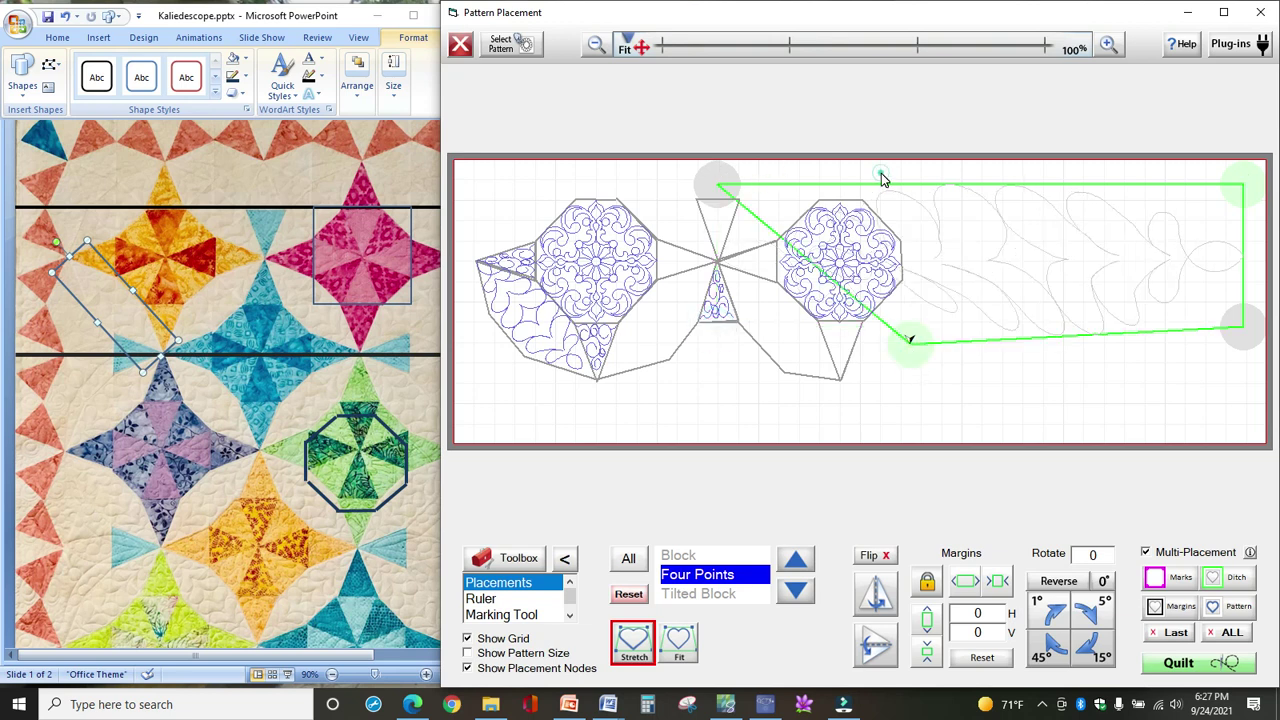
click(728, 188)
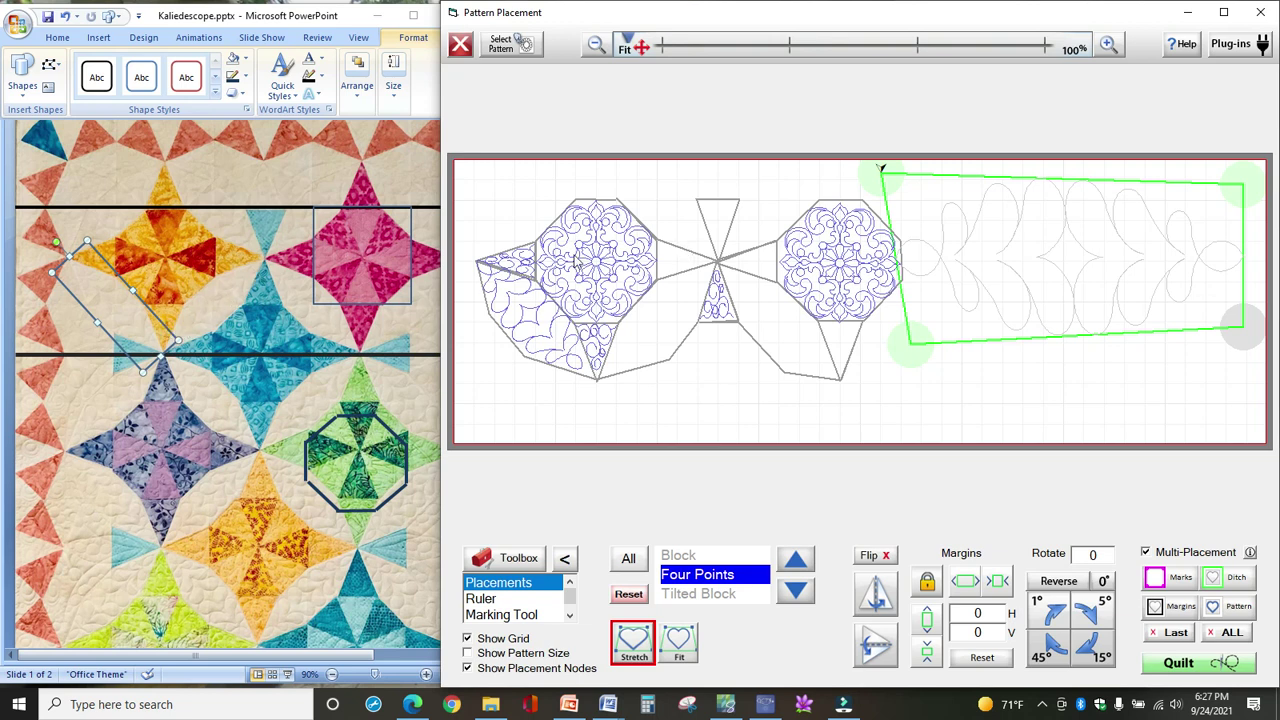
Fit the feather pattern's two left corners around the outer tip of the star point right of the first octagon
click(686, 257)
click(880, 183)
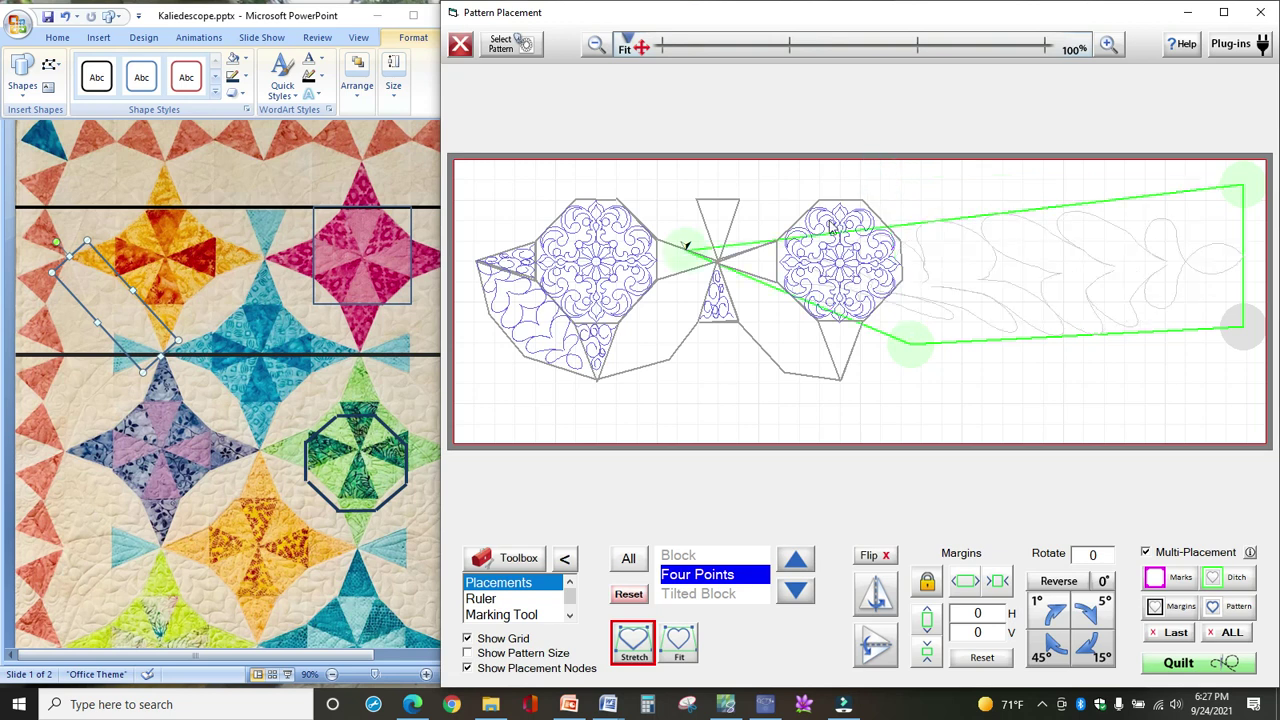
click(727, 289)
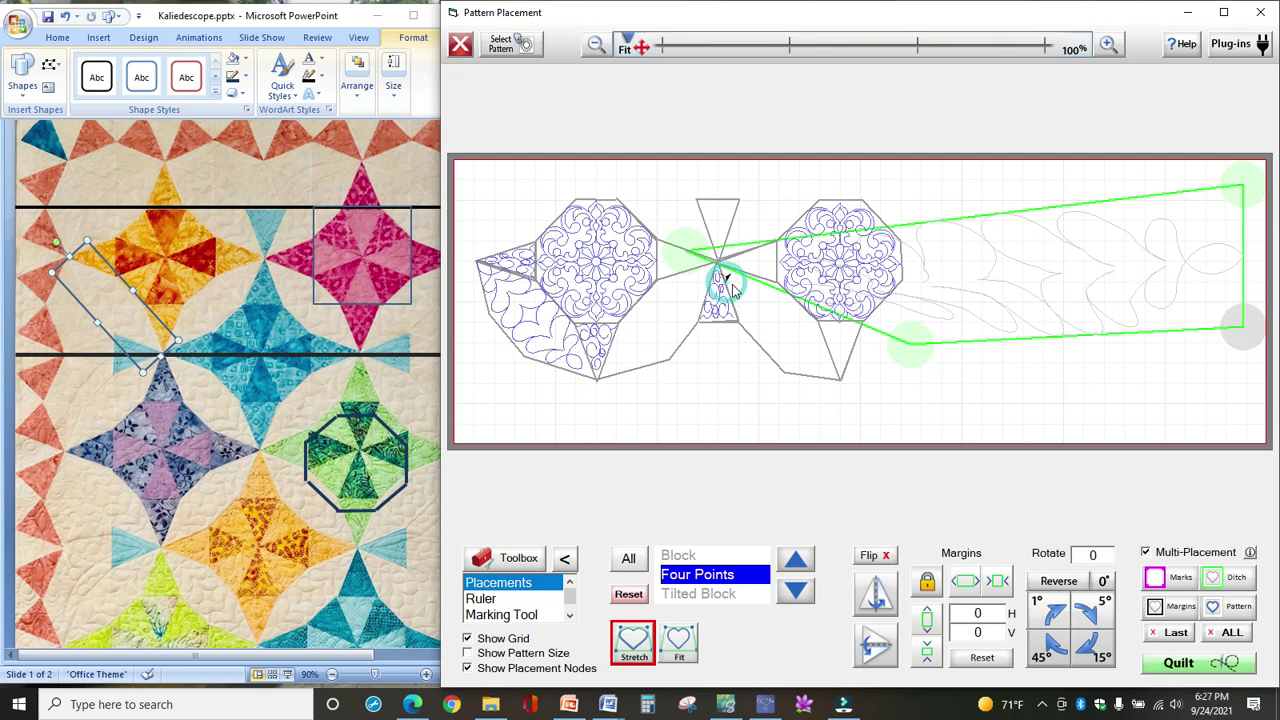
click(909, 350)
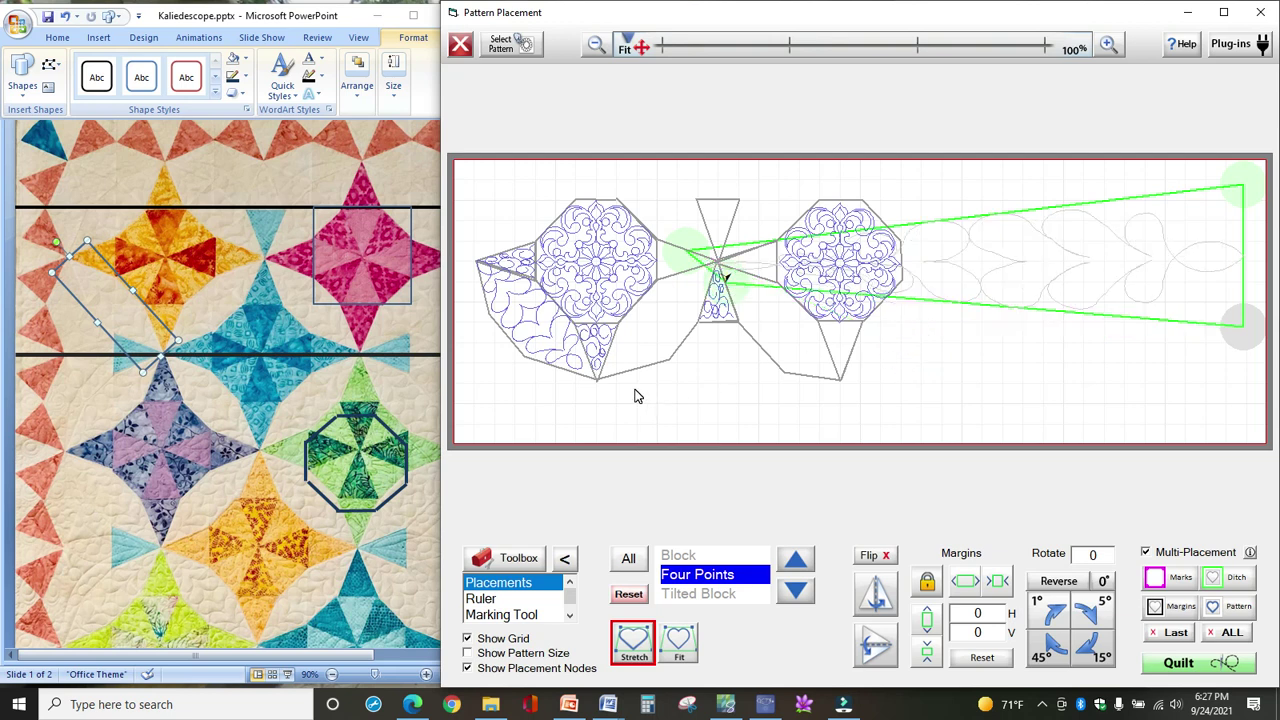
Bring the feather pattern's two right corners around the star point below the first octagon to form a tilted rectangle
click(583, 350)
click(1243, 188)
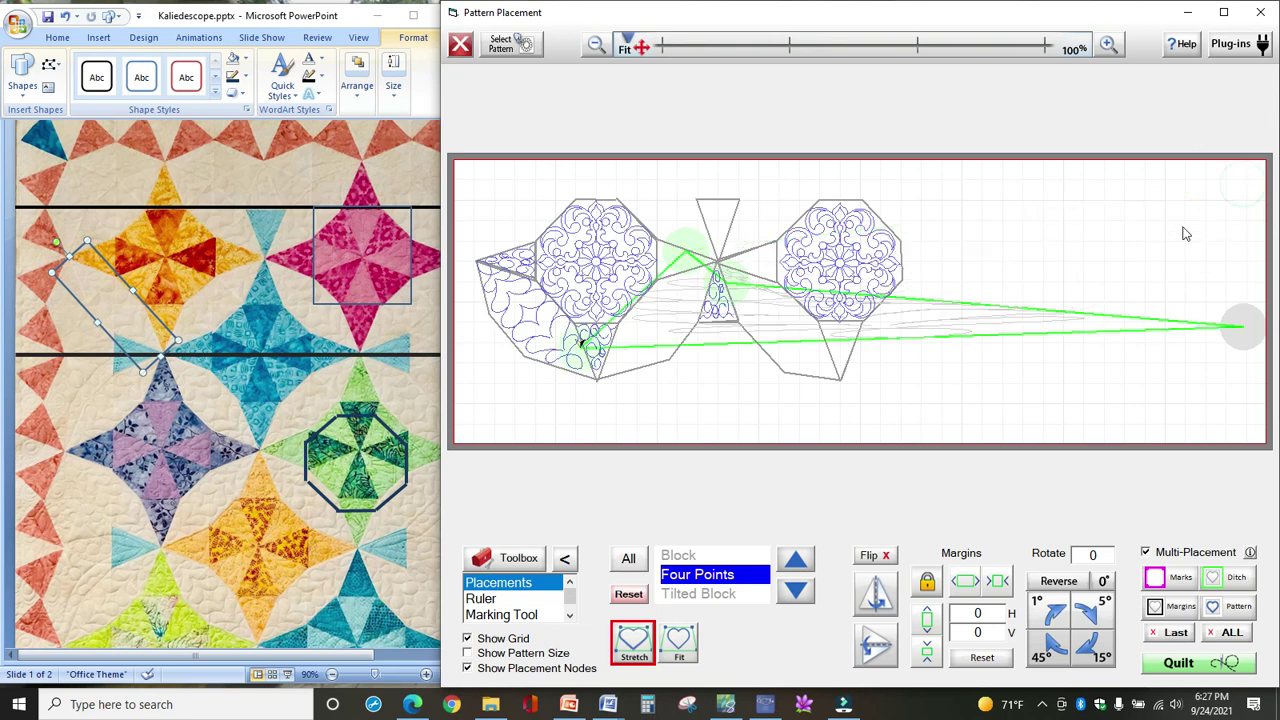
click(627, 381)
click(1238, 330)
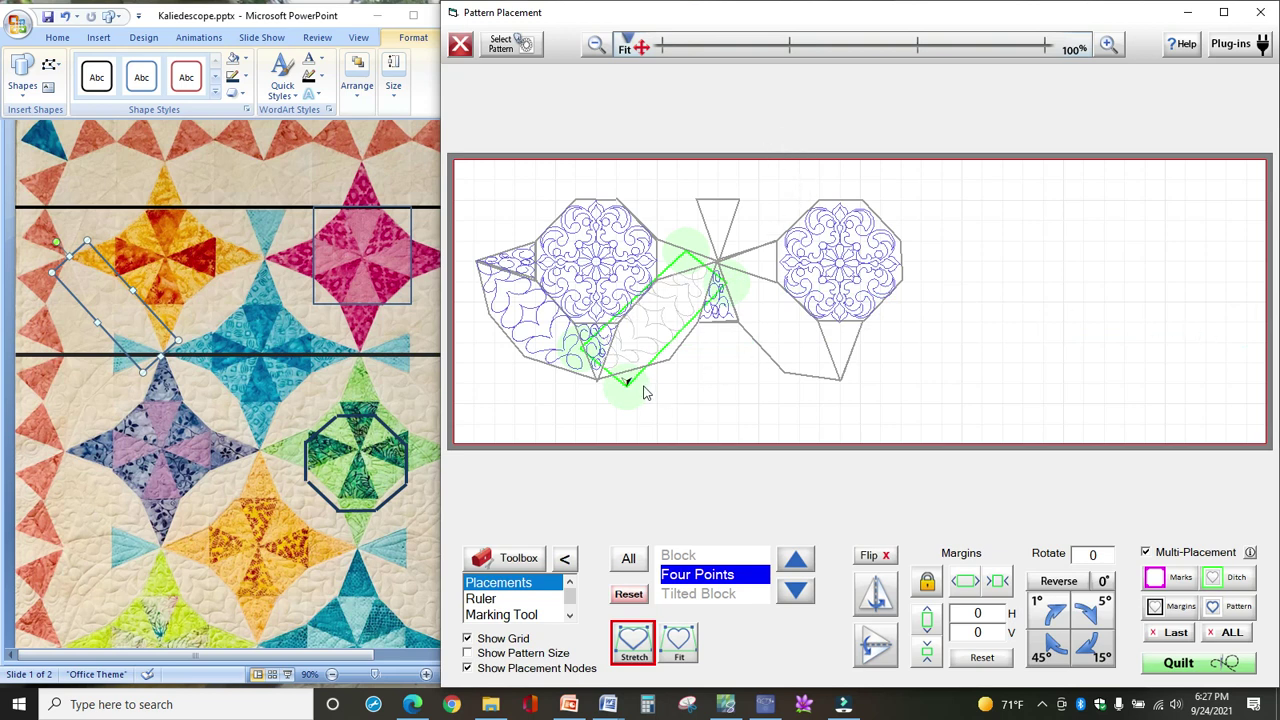
Move the tilted feather's lower-right corner slightly outward below the star point, place the pattern, and choose to place it again
click(682, 400)
click(628, 398)
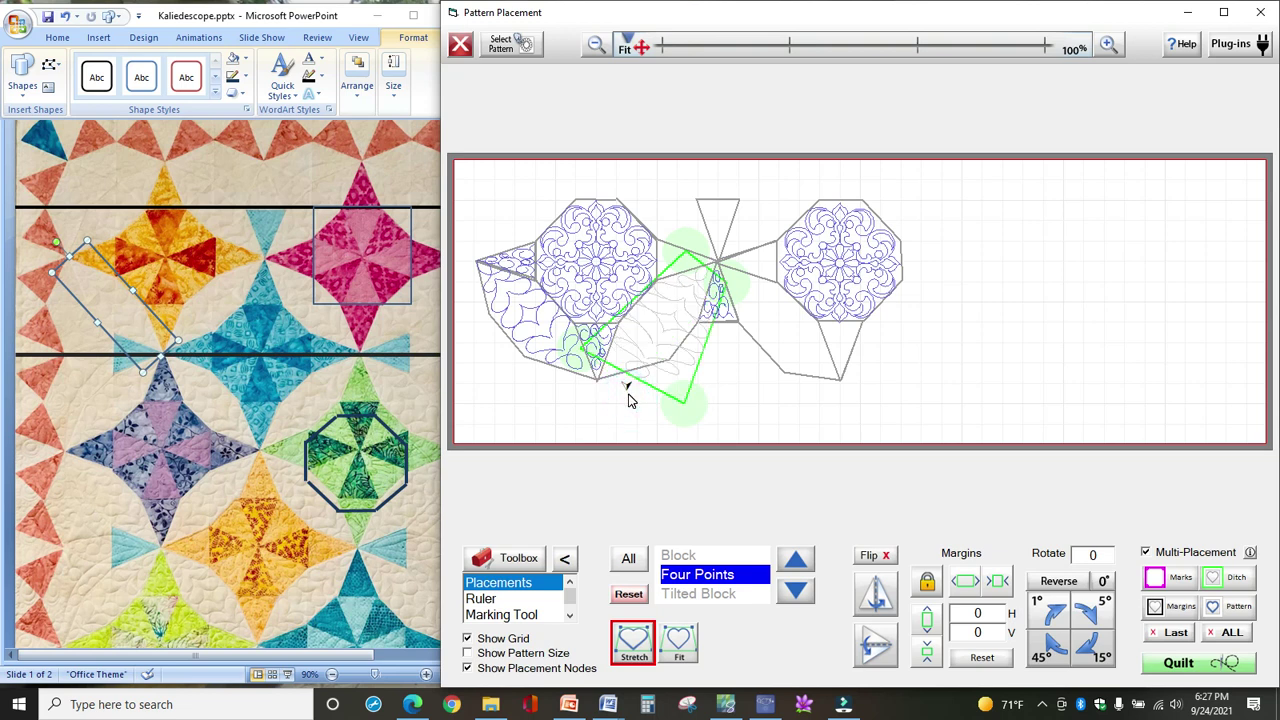
click(686, 404)
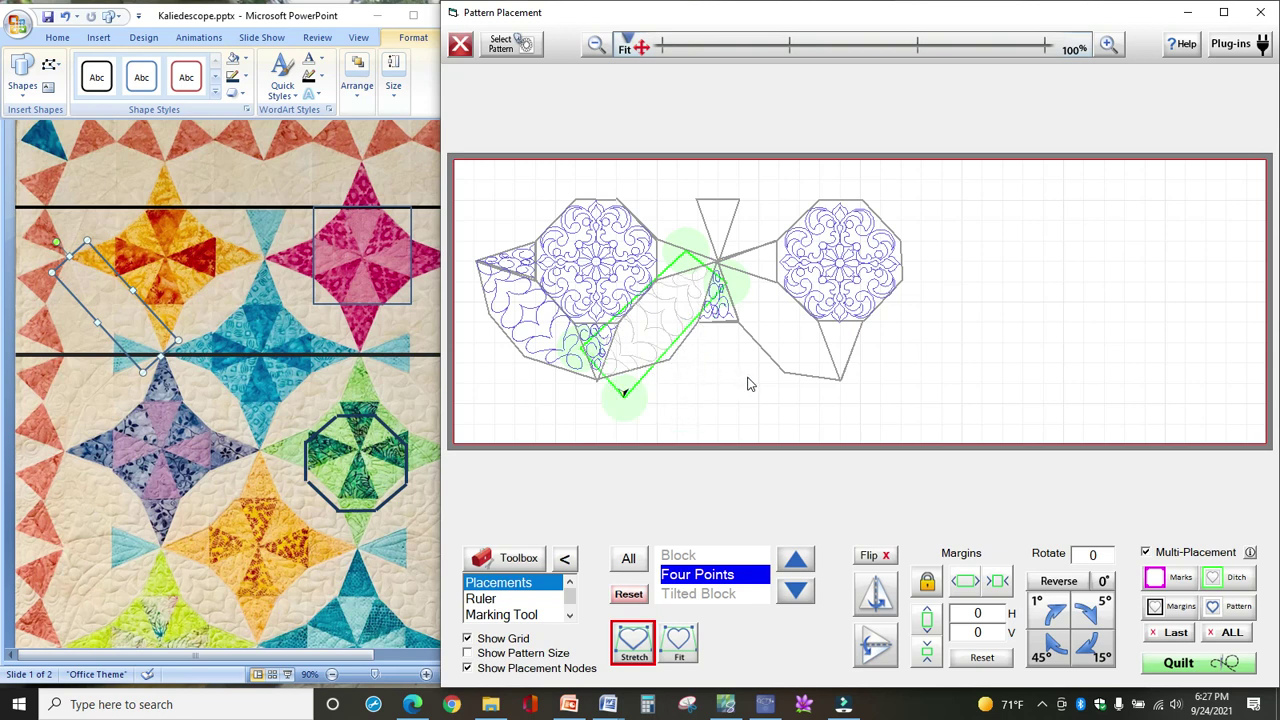
click(1232, 610)
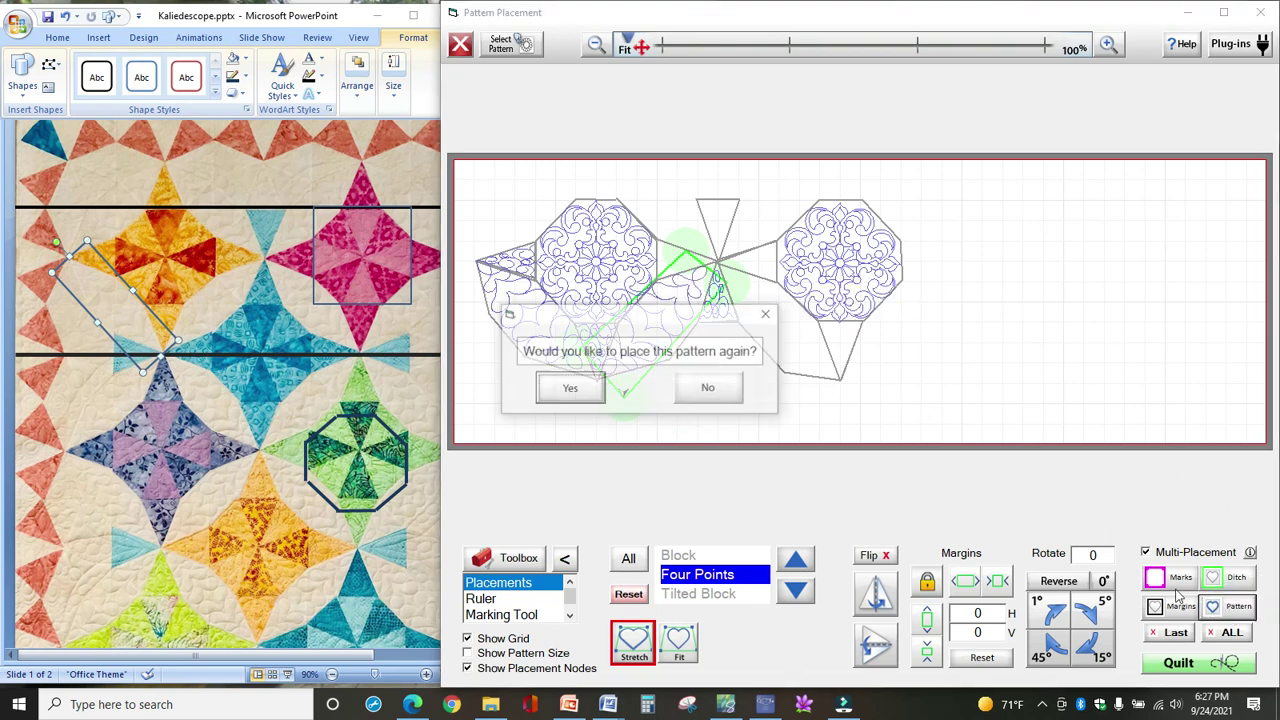
click(580, 388)
click(598, 378)
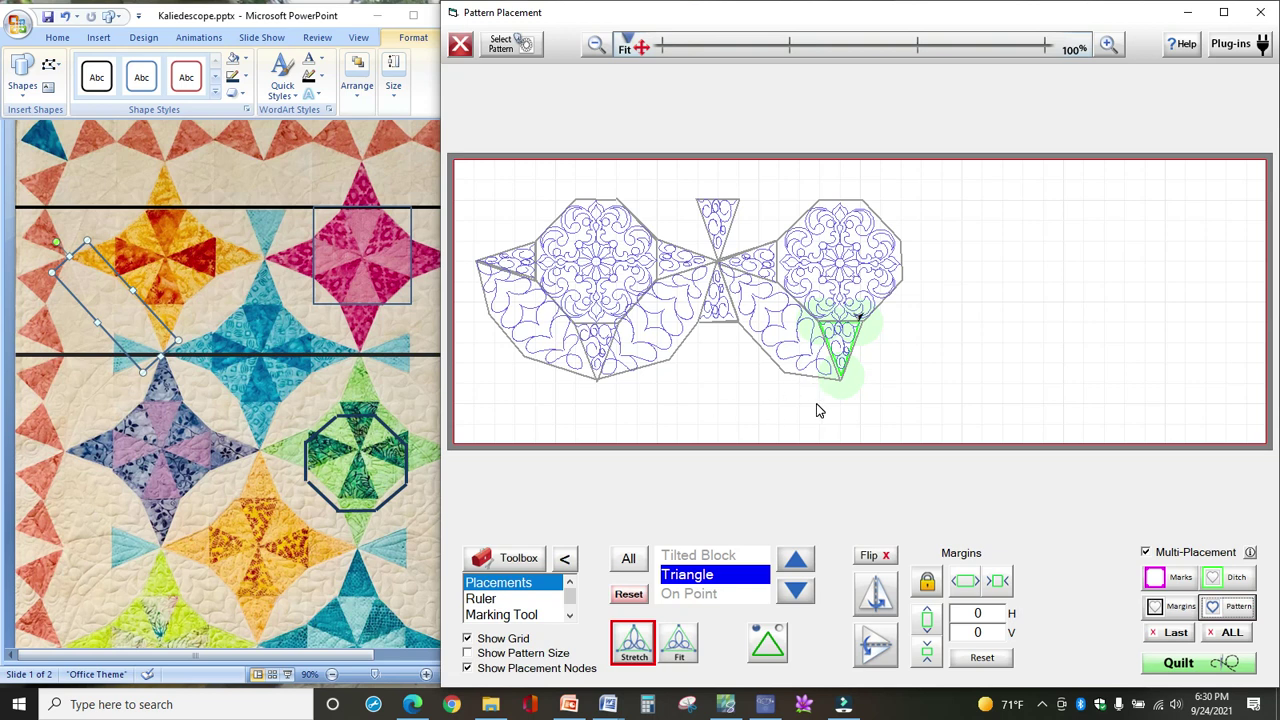
Send the placed patterns to quilting, open the stitch optimization, and turn on Check for Breaks
click(957, 380)
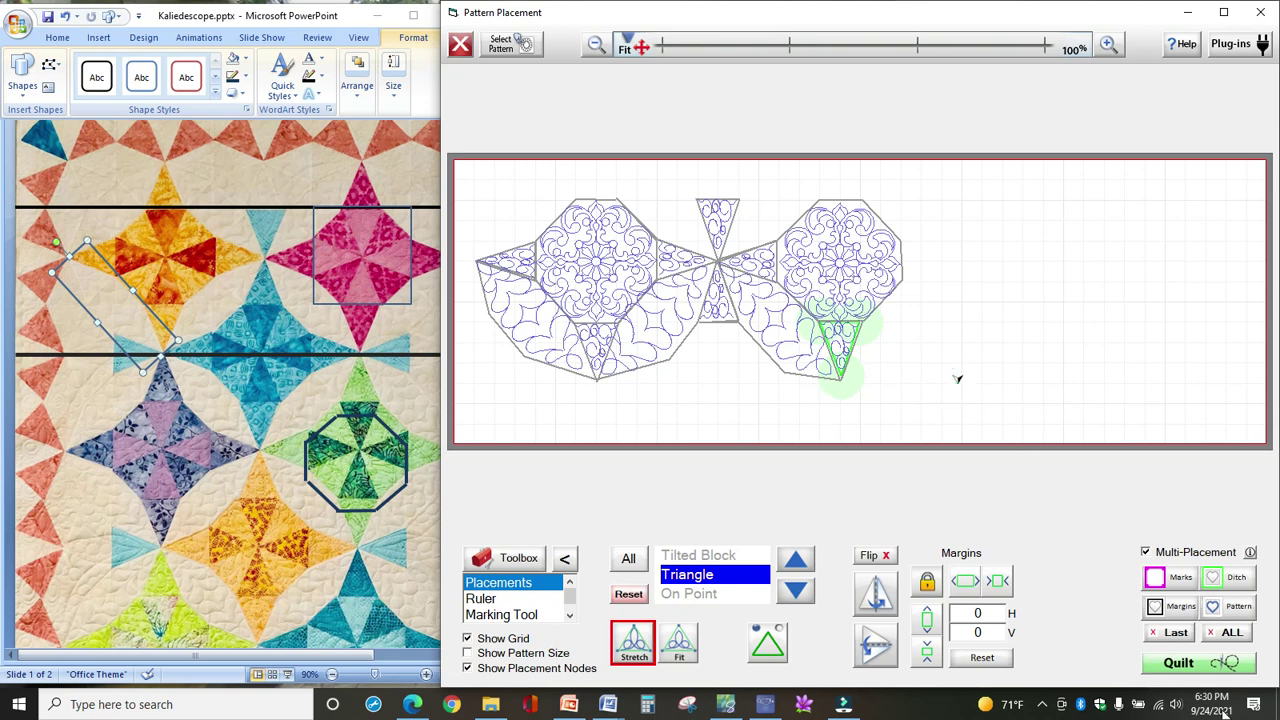
click(1192, 665)
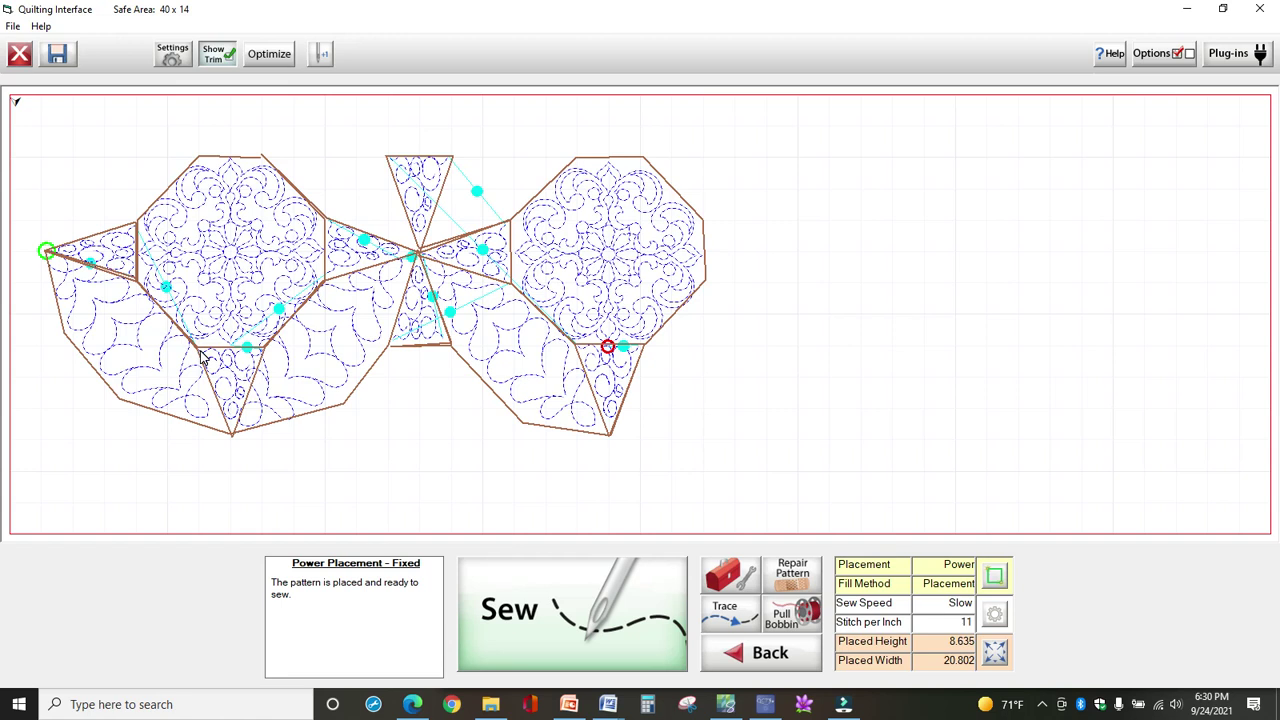
click(270, 60)
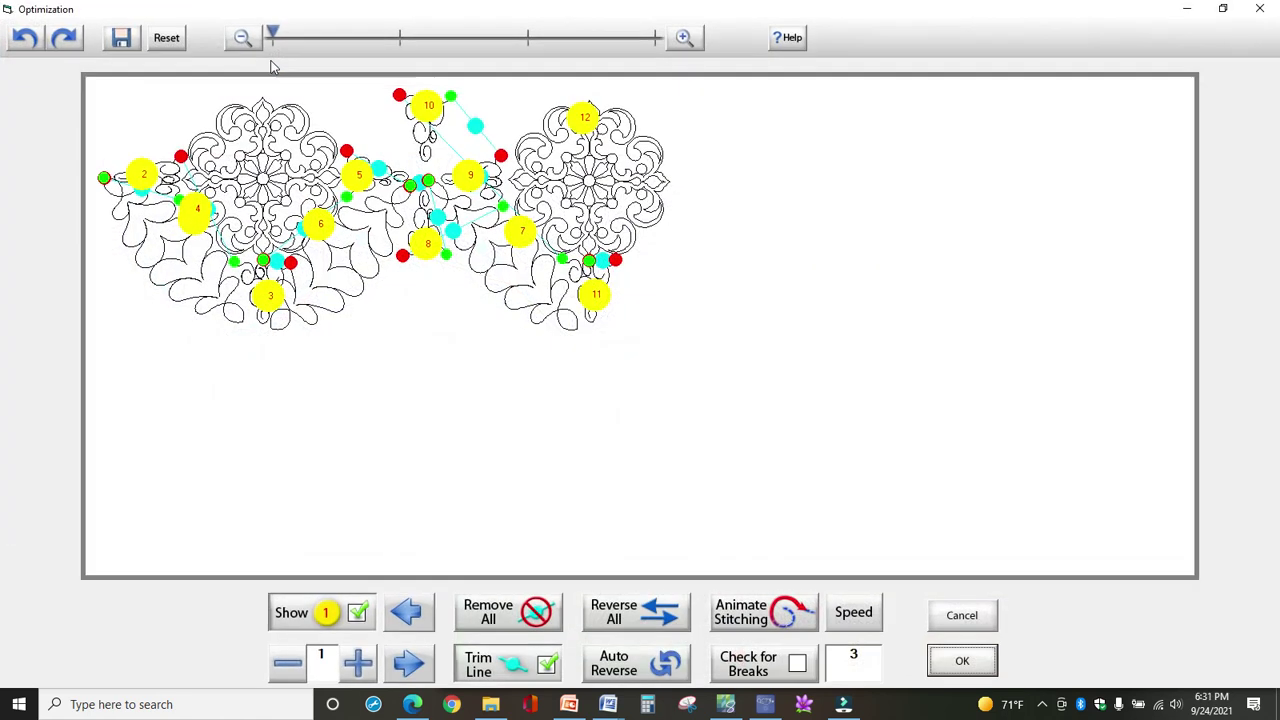
click(801, 671)
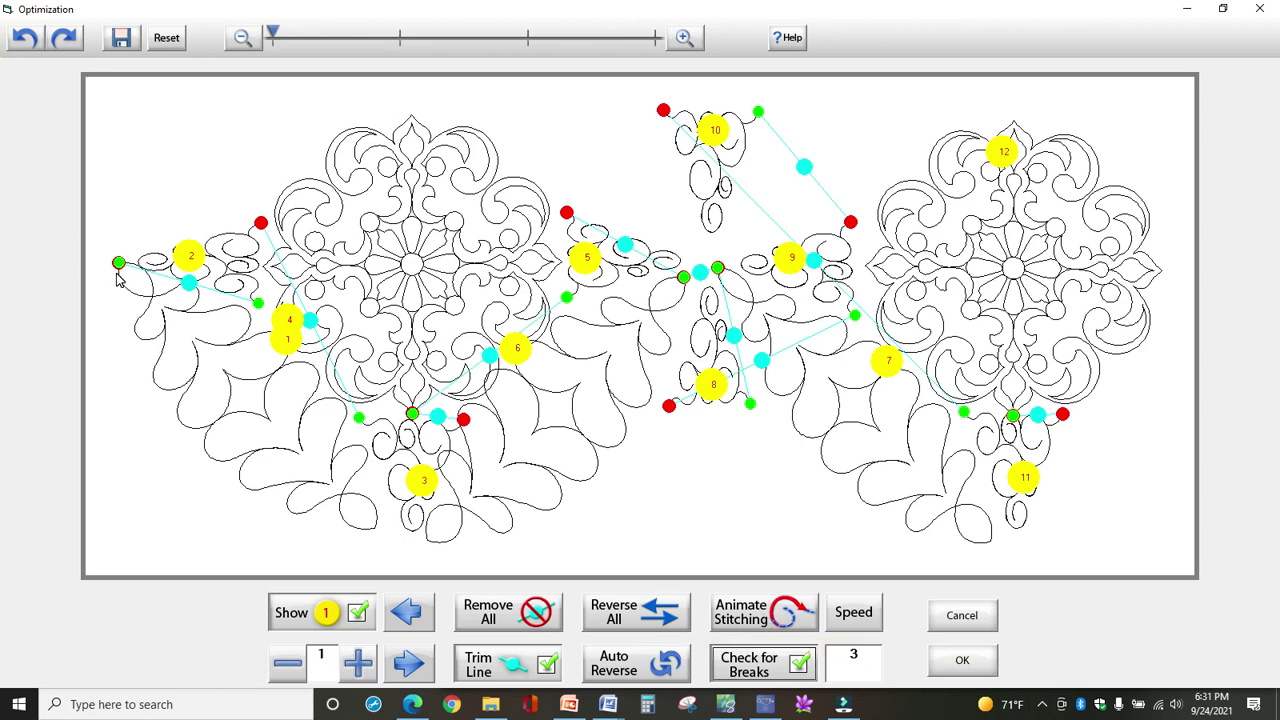
Animate the stitching while keeping each pattern break, cancel the playback partway, and accept the optimization
click(752, 618)
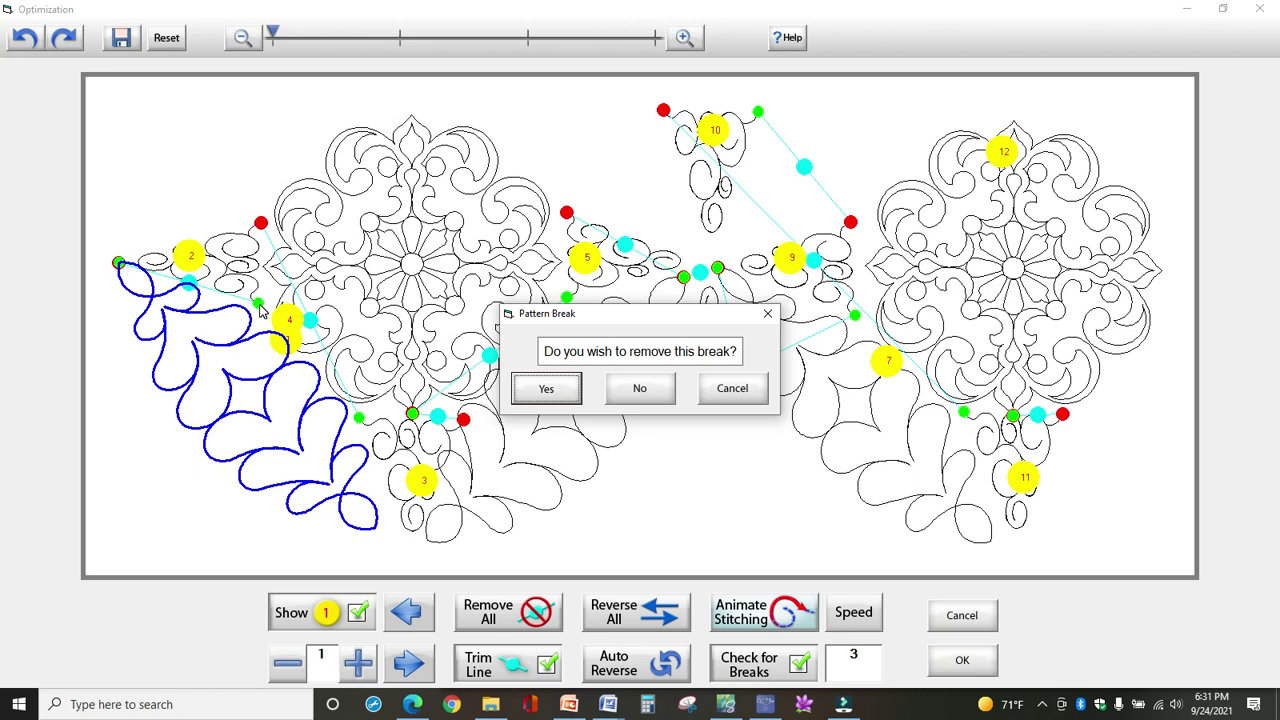
click(638, 396)
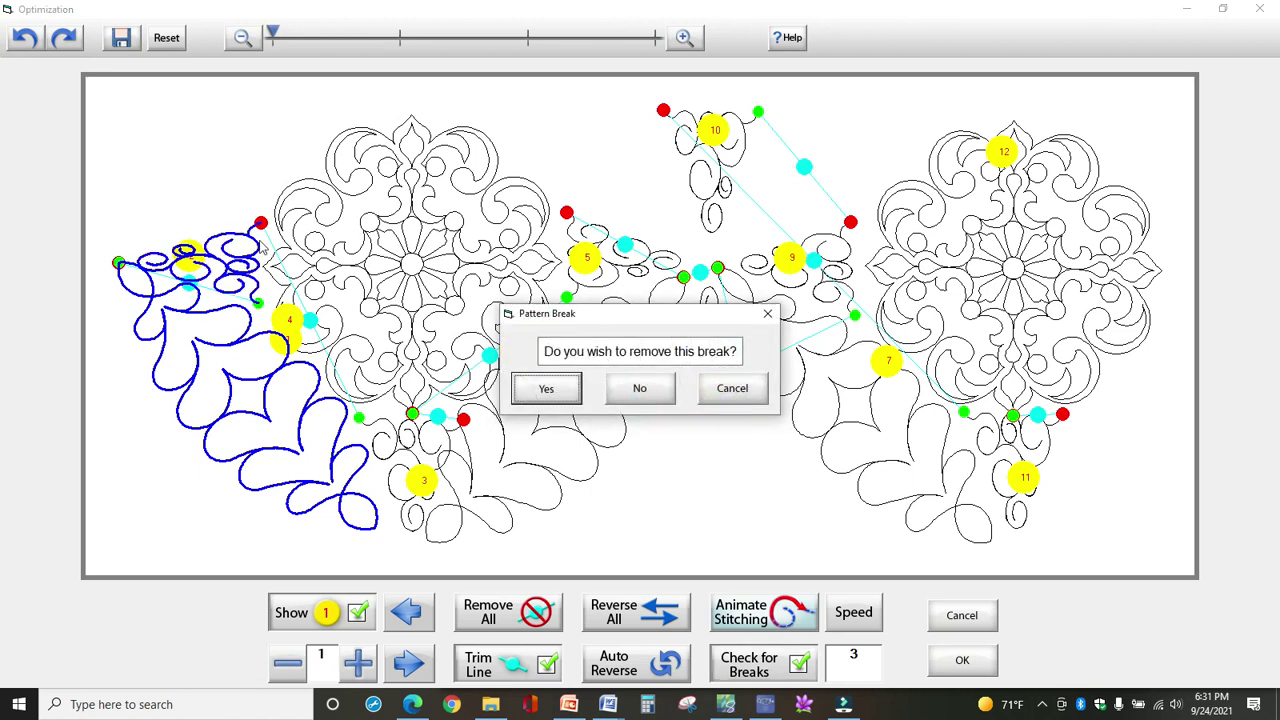
click(631, 398)
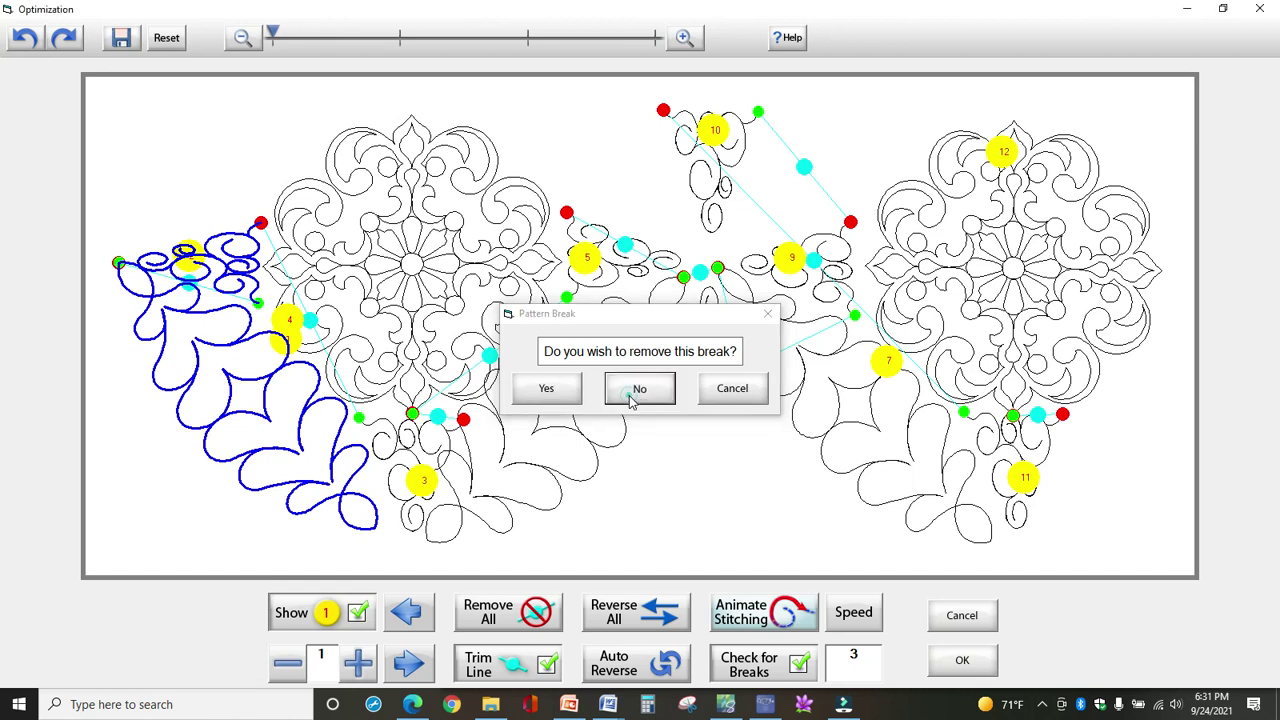
click(639, 390)
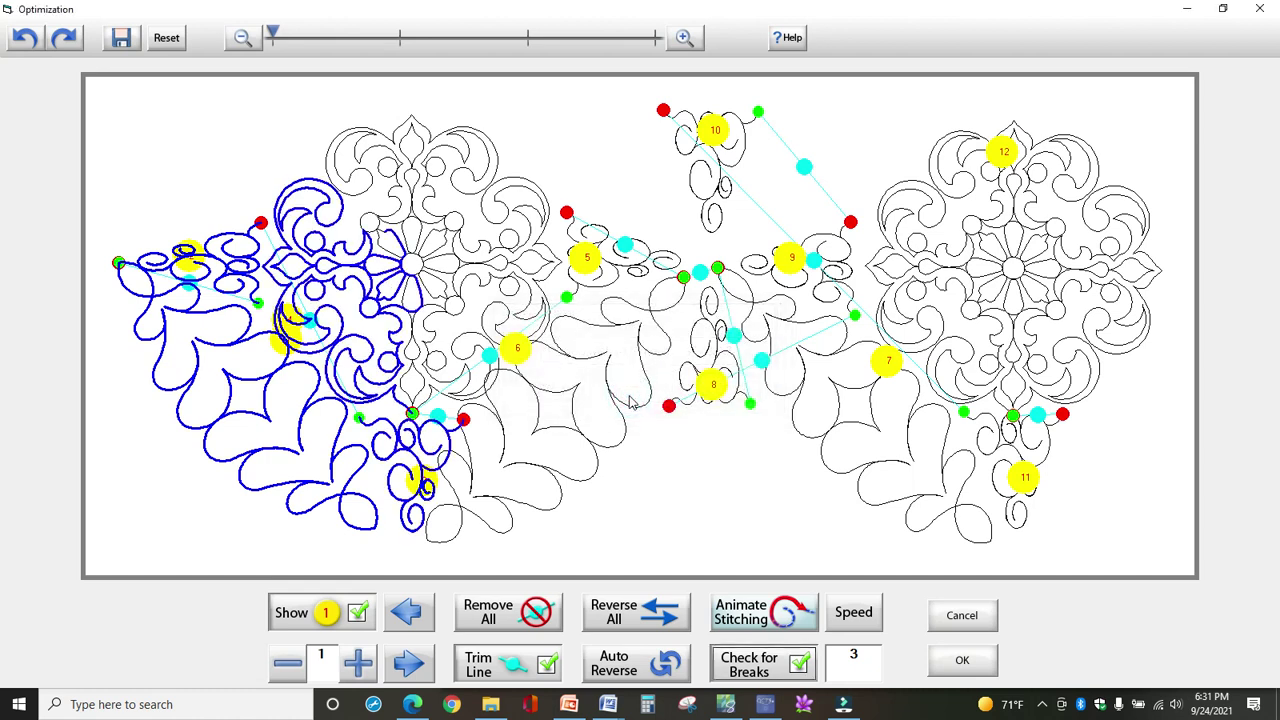
click(639, 390)
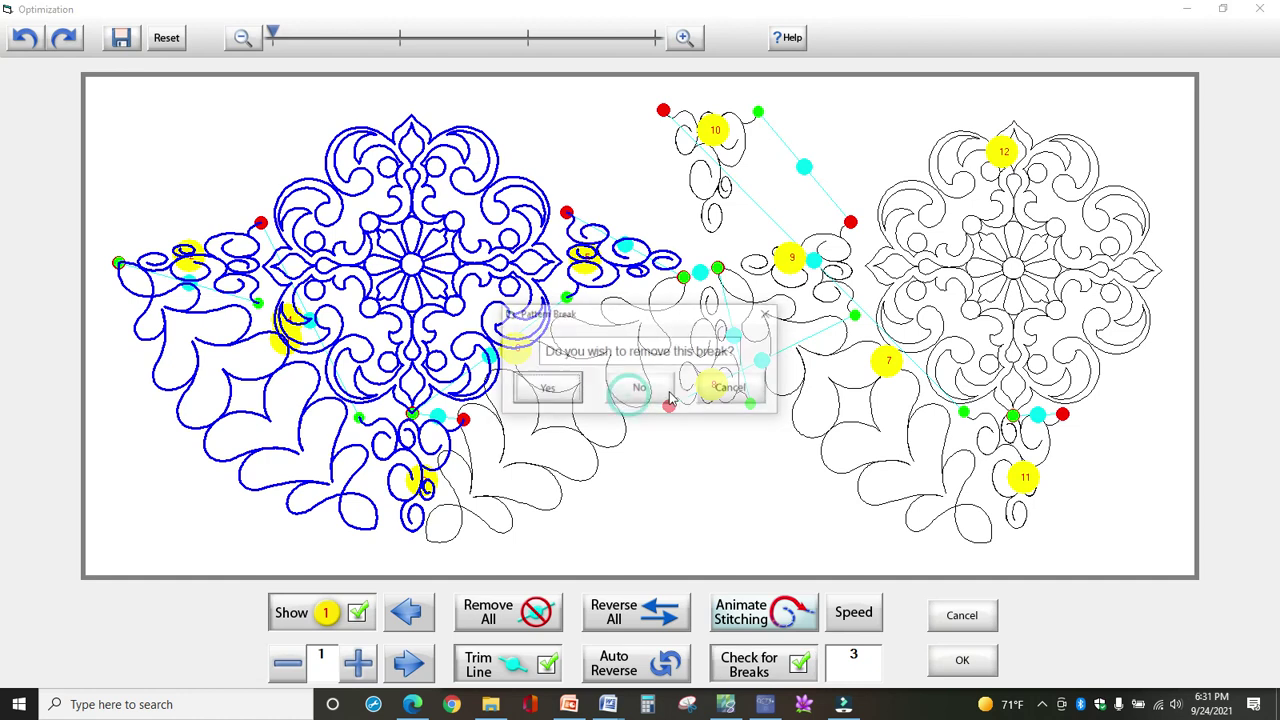
click(737, 396)
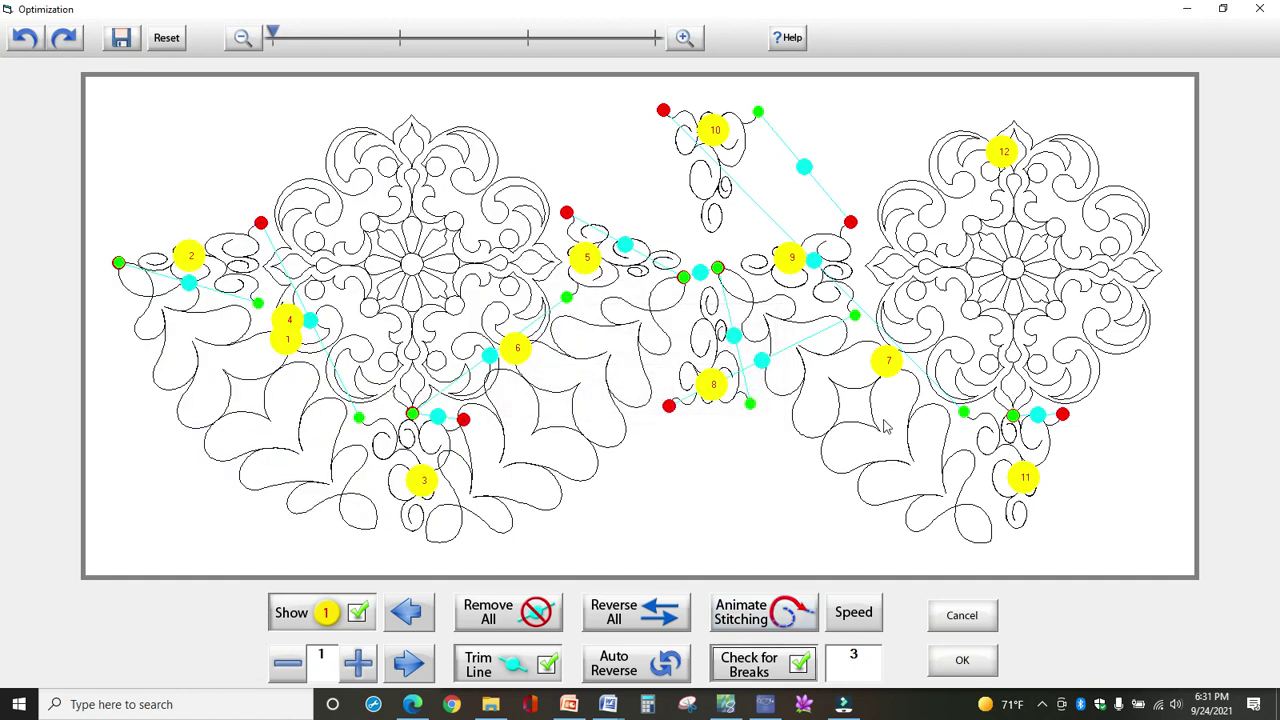
click(948, 667)
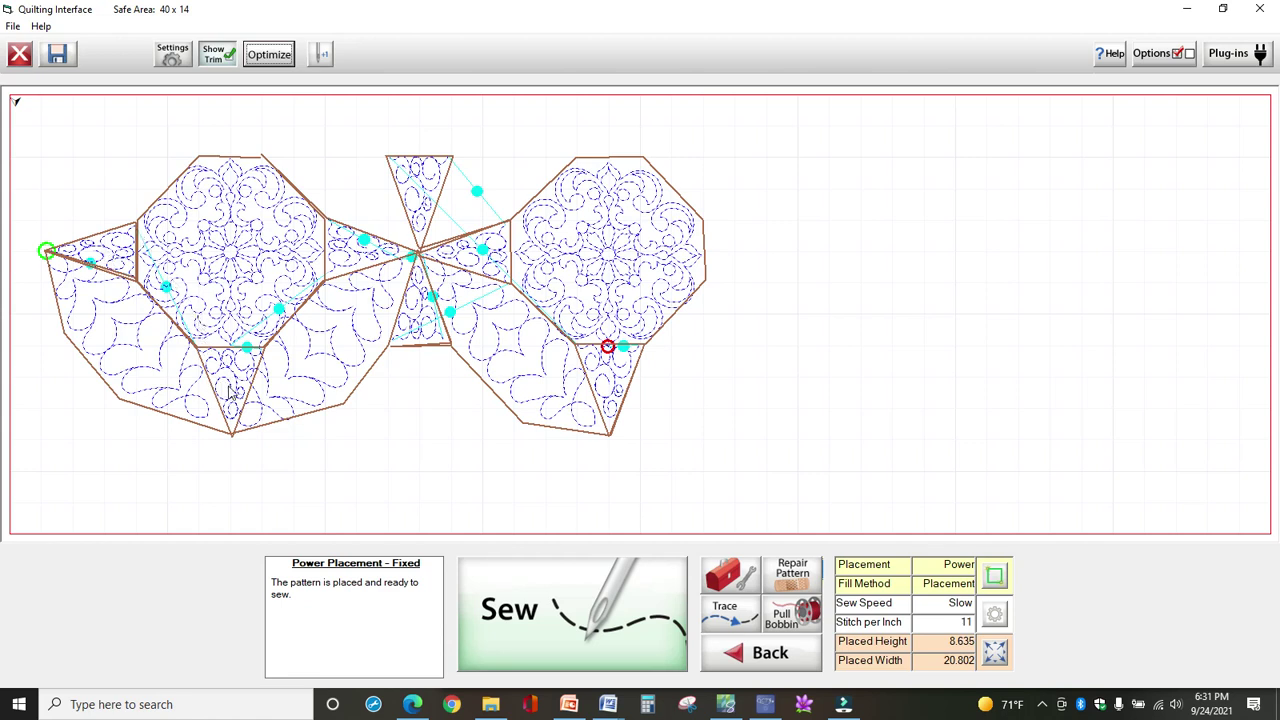
Switch Pause at Trim Lines on and back off in the quilting settings and accept the settings
click(173, 58)
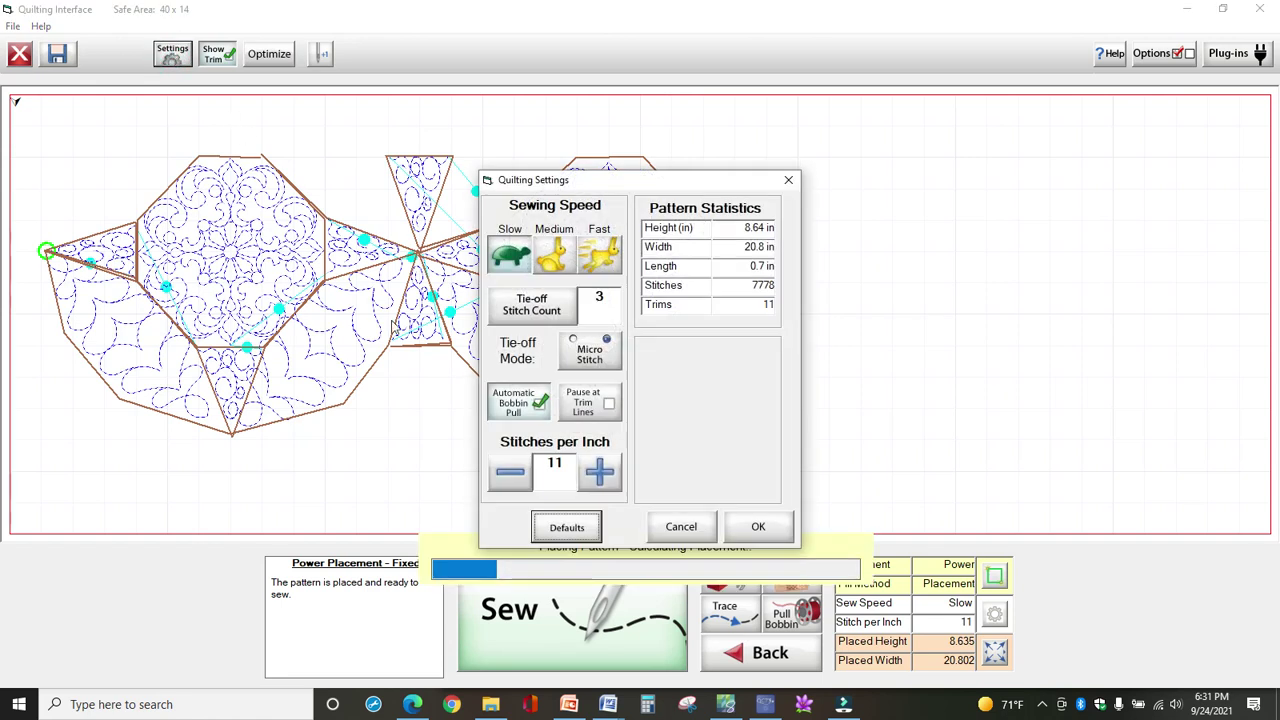
click(609, 410)
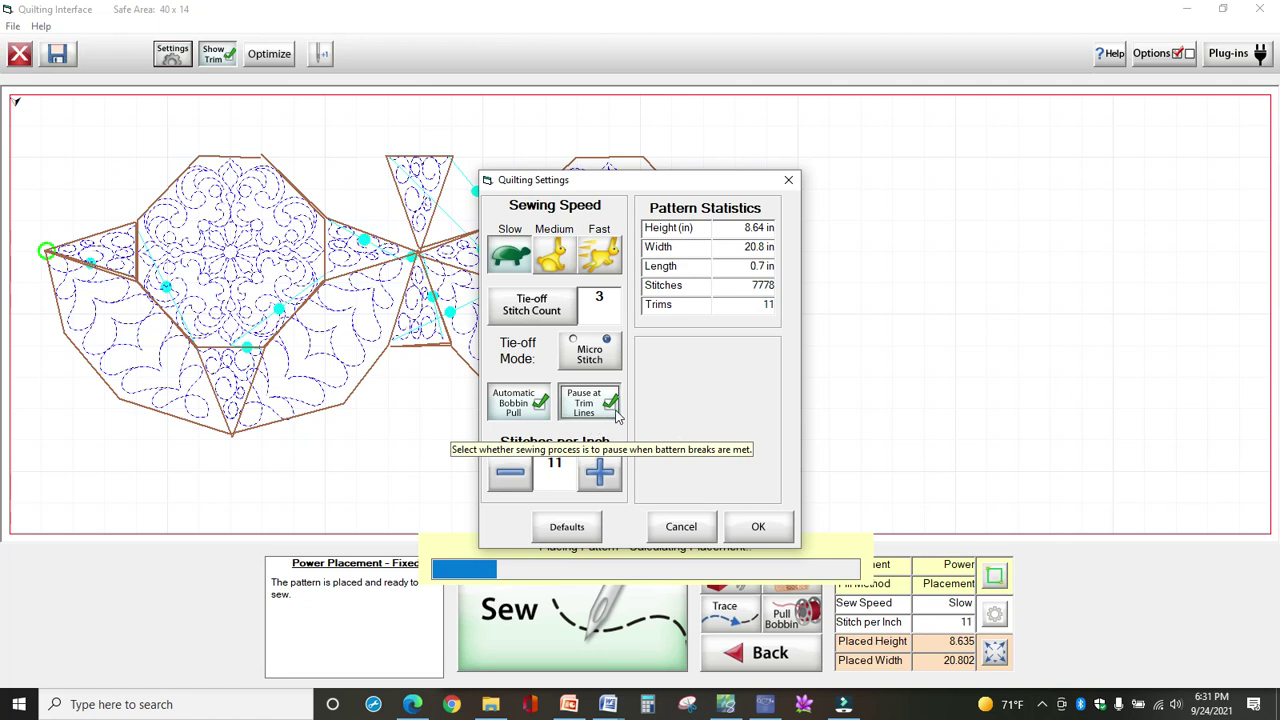
click(610, 406)
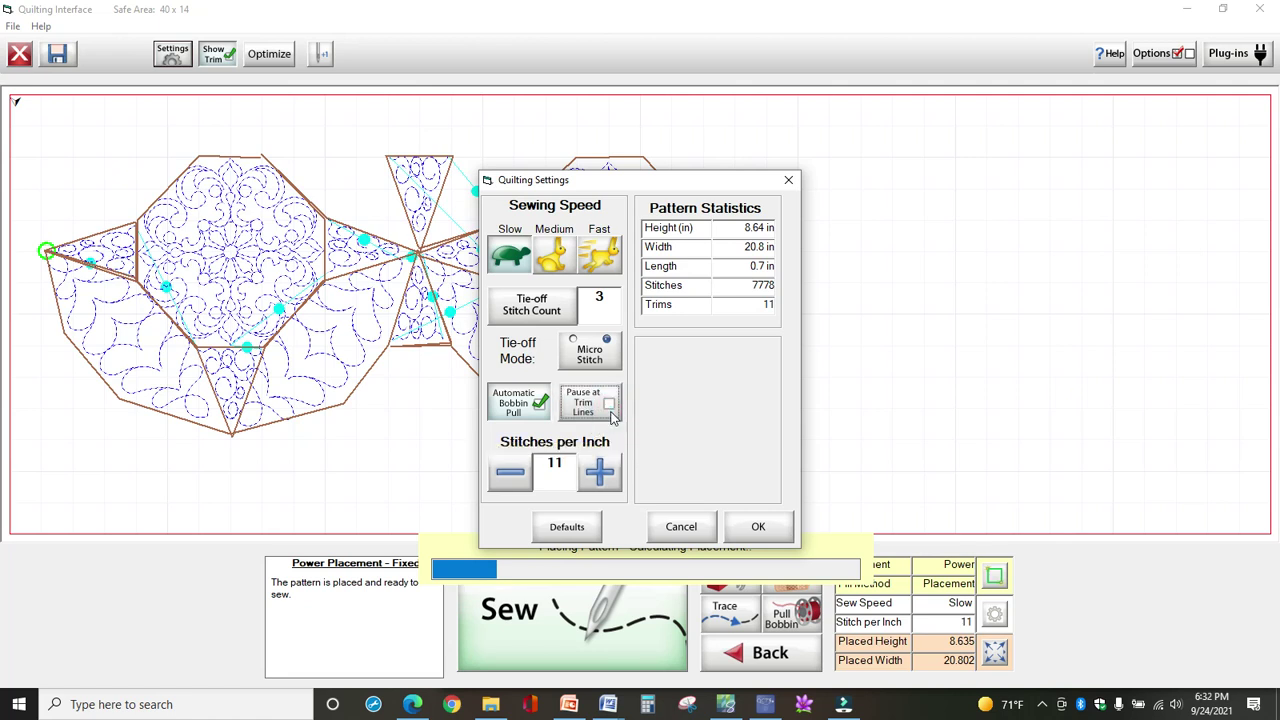
click(748, 532)
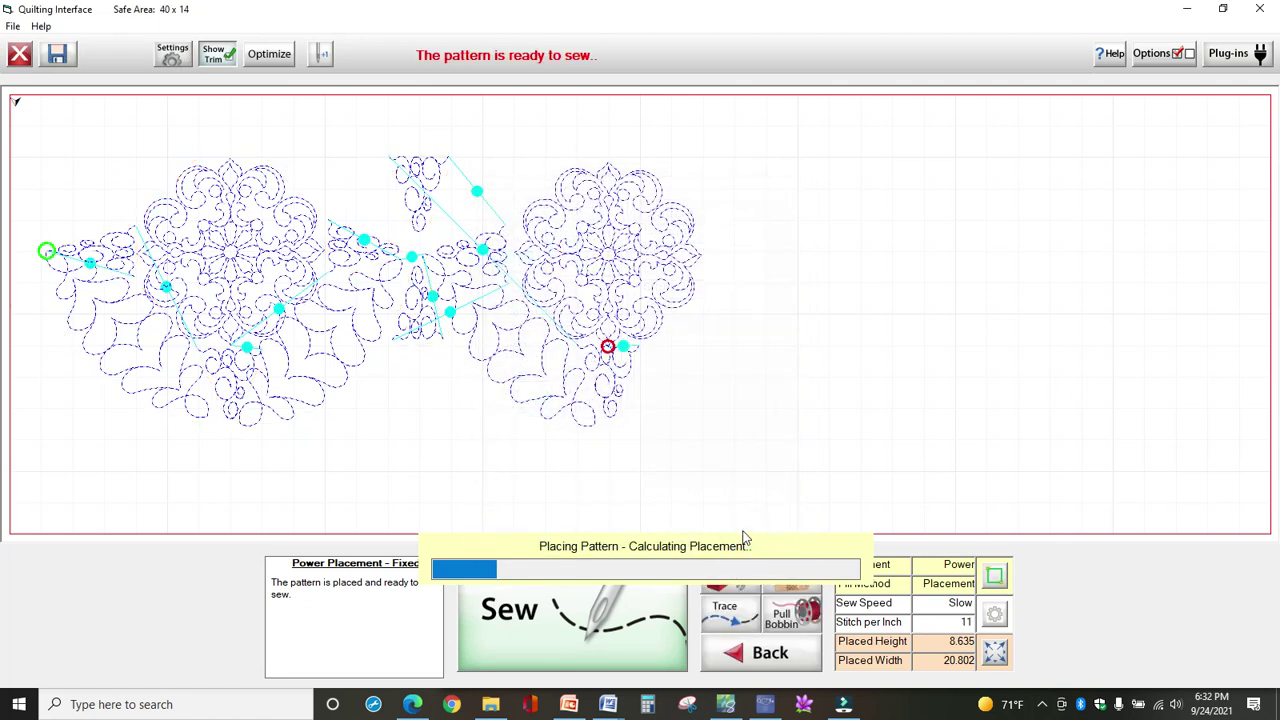
Sew the whole placed layout to completion and return to pattern placement
click(636, 636)
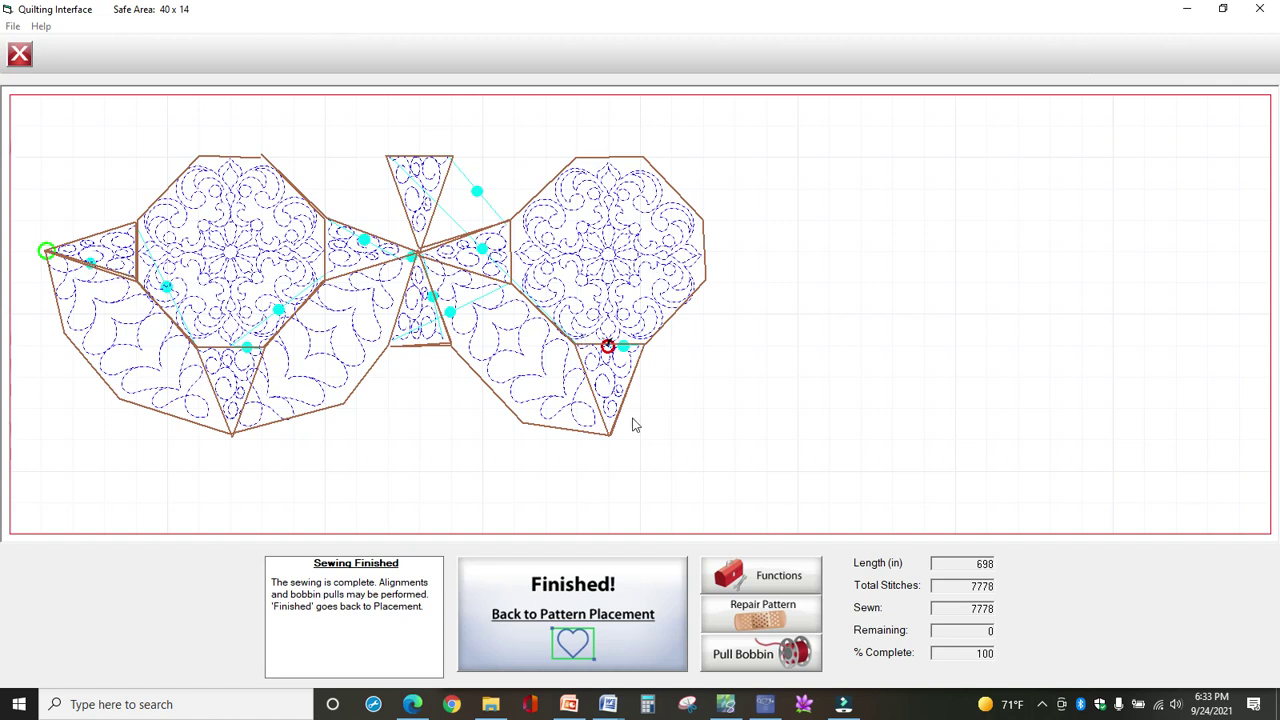
click(586, 620)
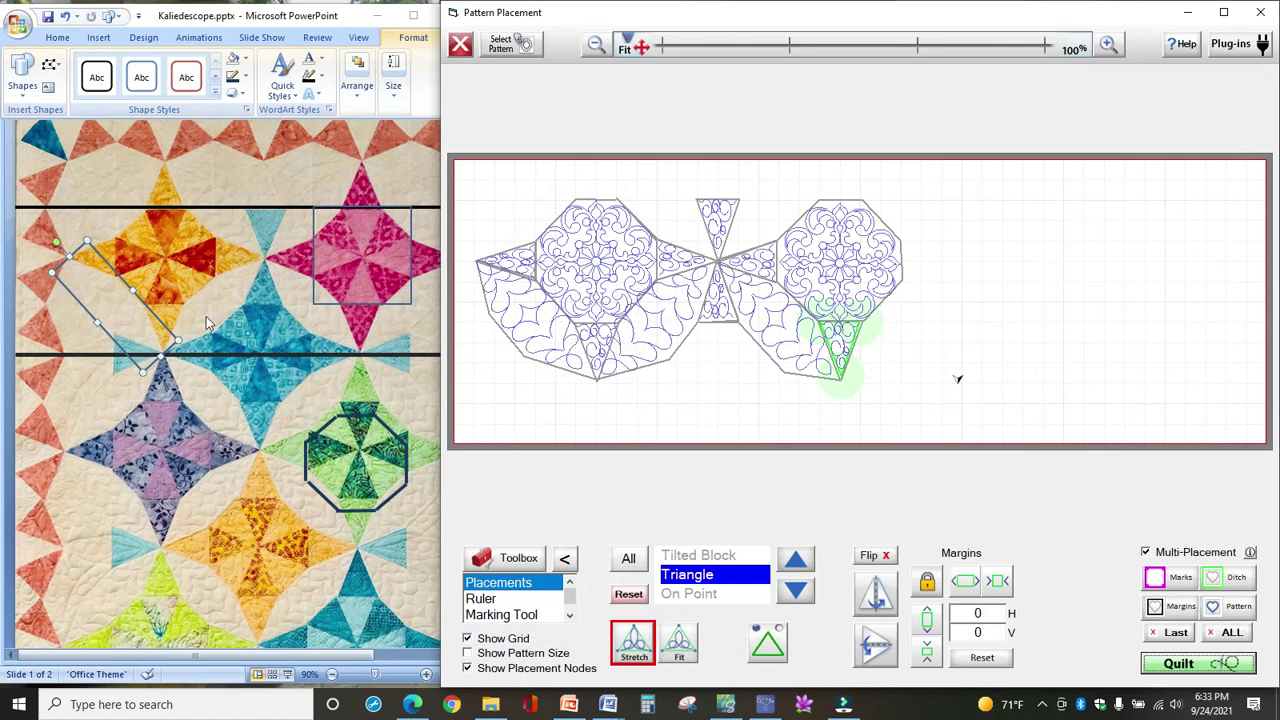
In PowerPoint, move the tilted rectangle between the lower purple and orange stars and the square below the green octagon, and return to Pattern Placement
click(157, 323)
drag(157, 323, 243, 564)
drag(374, 300, 381, 604)
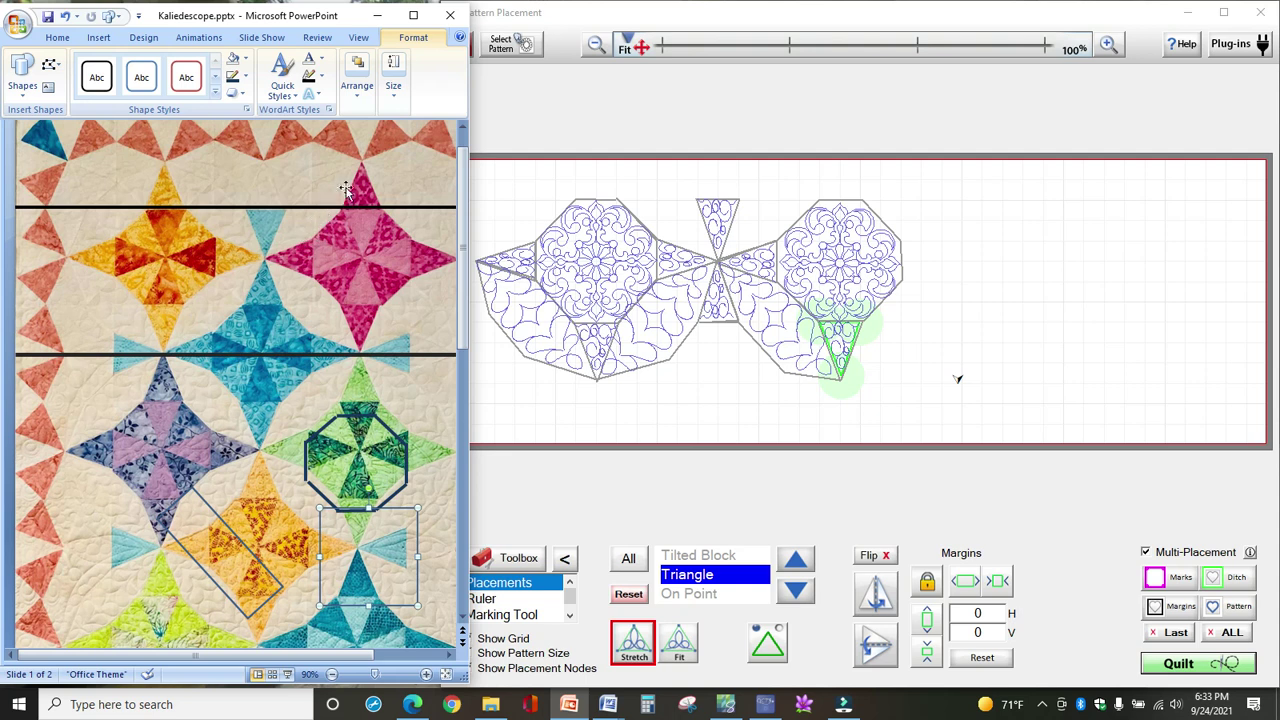
click(1008, 330)
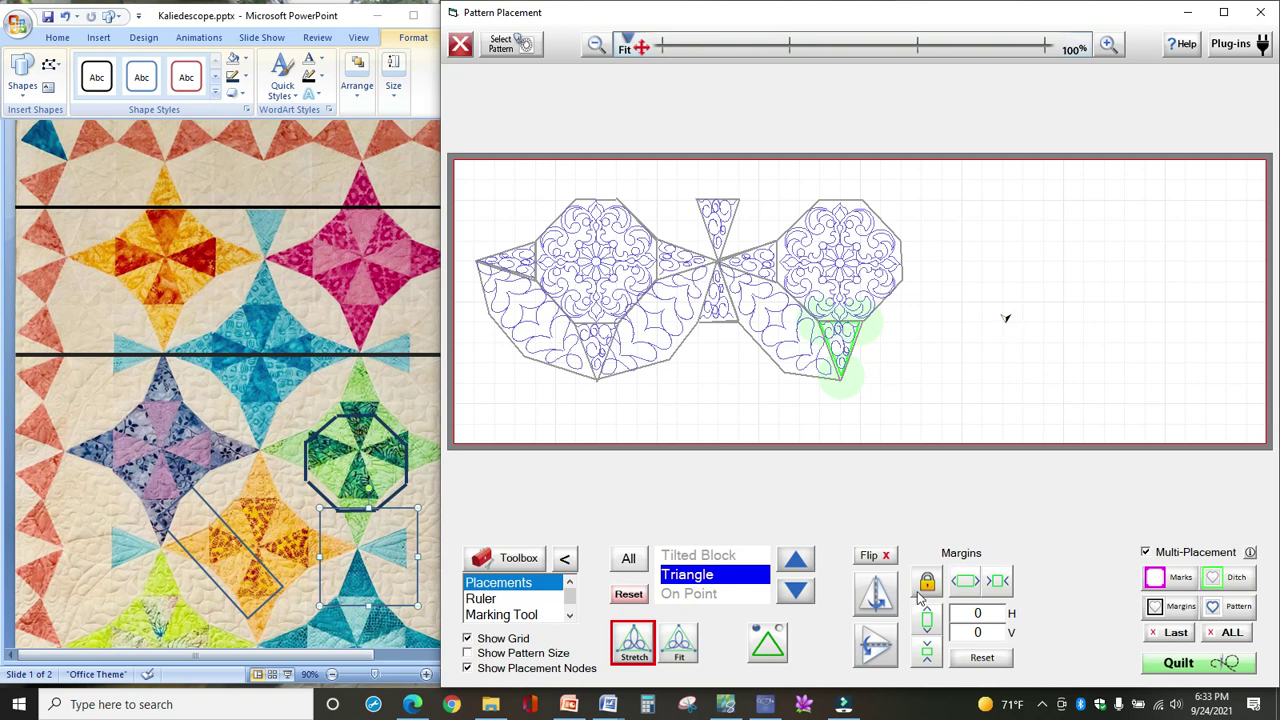
mouse_move(843, 706)
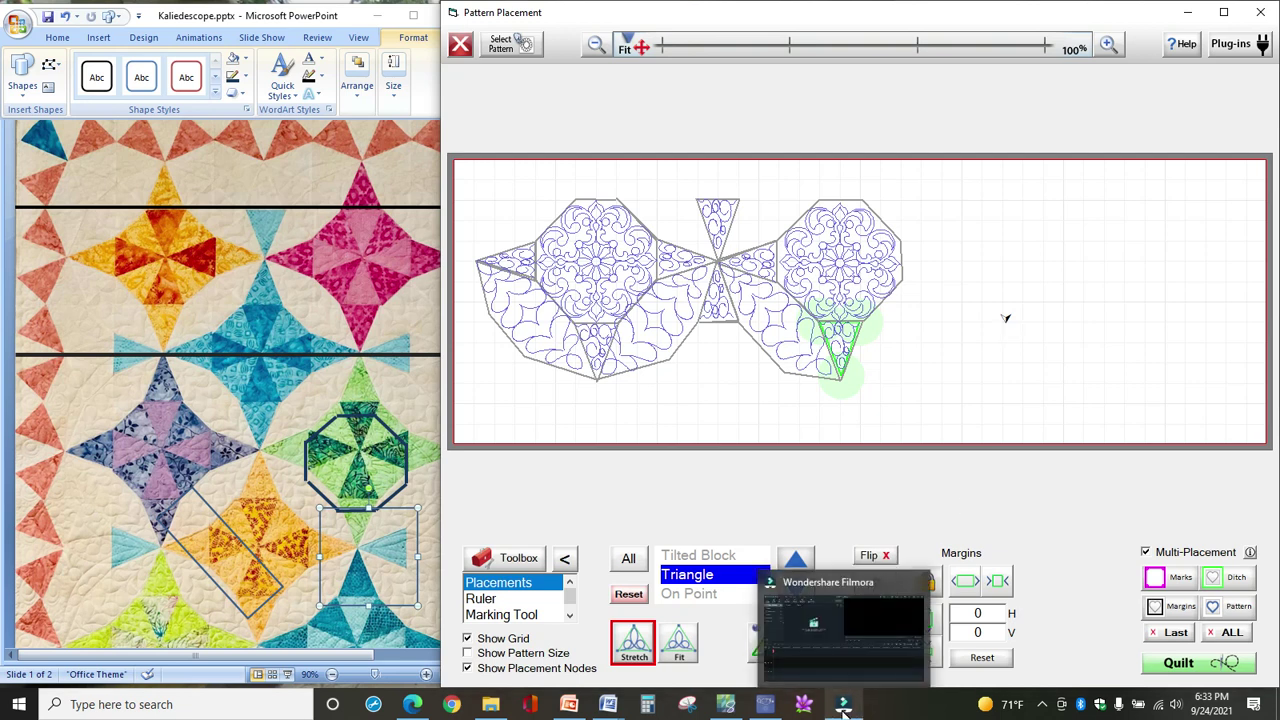